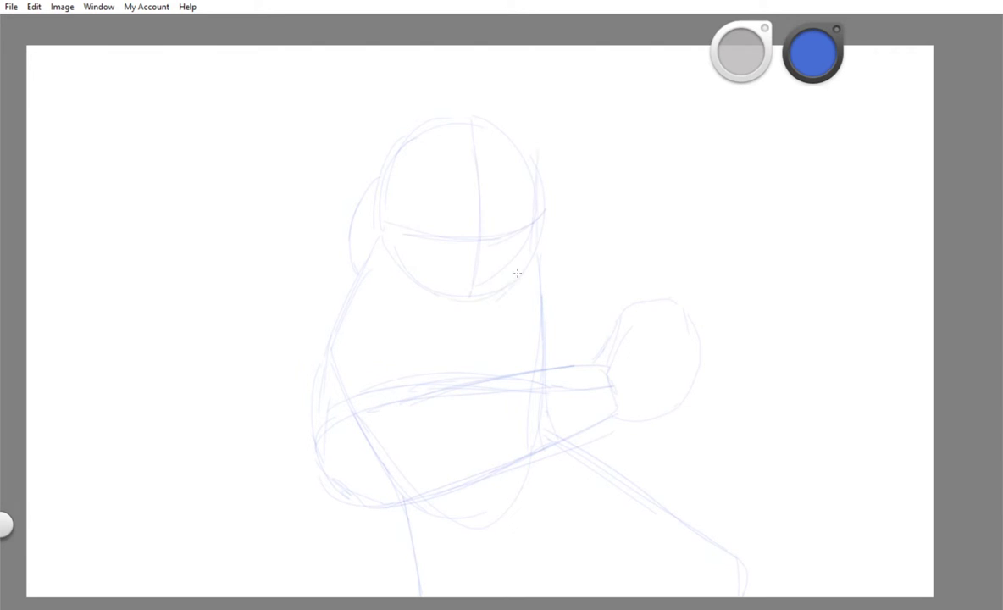
- Sketch the near shoulder's arc on the torso and a thumb on the raised hand
scroll(279, 278, "up", 1)
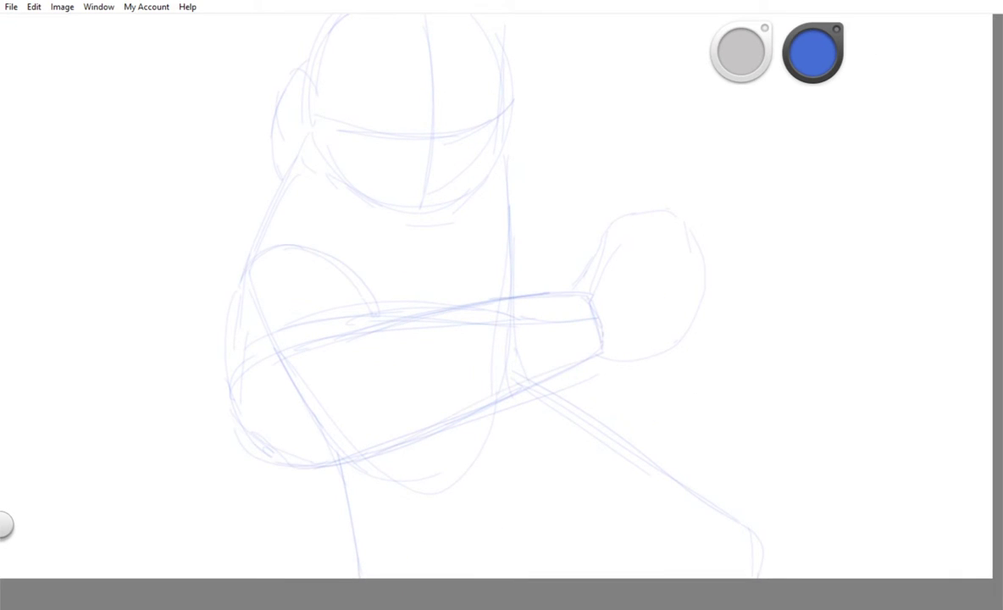
scroll(517, 462, "up", 3)
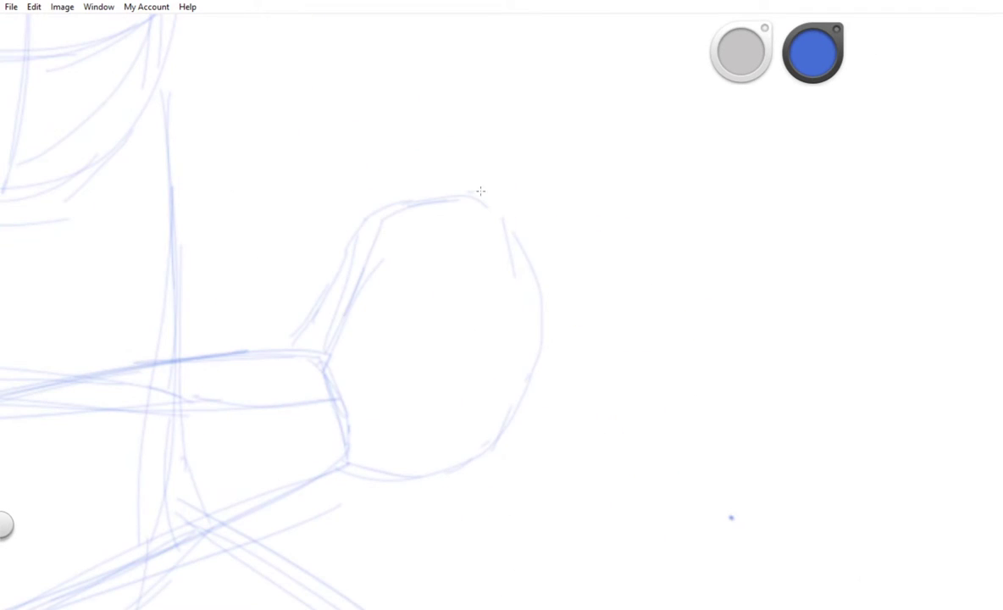
scroll(194, 566, "down", 1)
scroll(458, 322, "up", 1)
left_click_drag(488, 412, 621, 402)
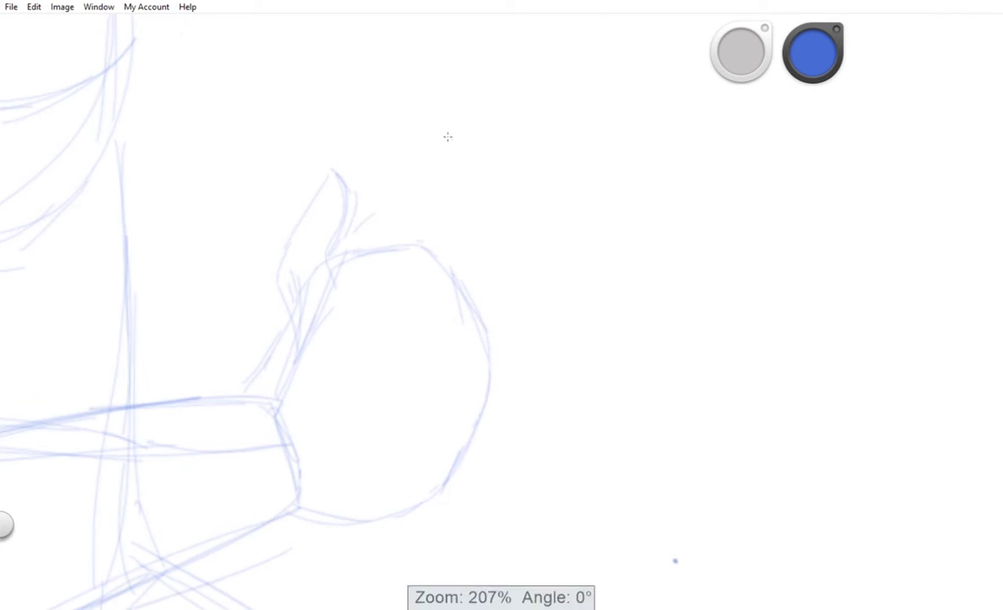
- Sketch the four bent fingers around the upper and outer edge of the palm
left_click_drag(390, 262, 449, 170)
scroll(476, 272, "down", 6)
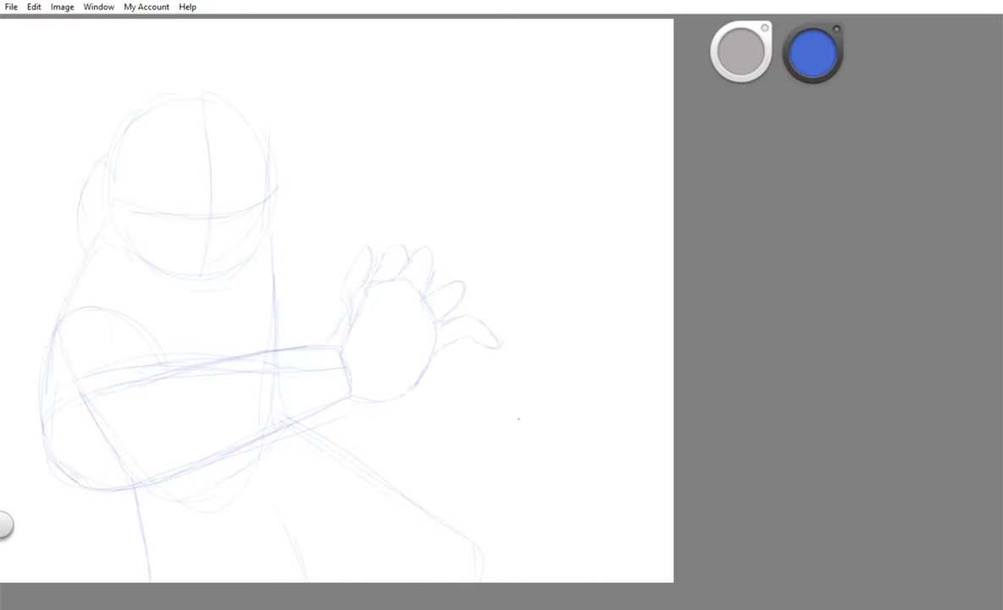
scroll(504, 353, "up", 5)
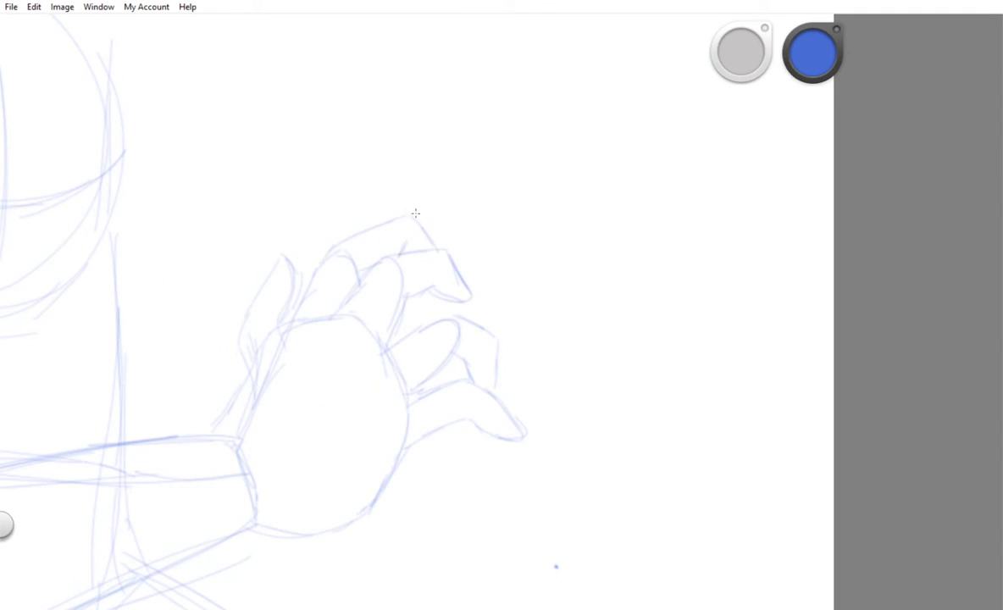
left_click_drag(407, 205, 301, 227)
- Refine the finger outlines and sketch small round pads at the finger bases on the palm
scroll(398, 254, "down", 5)
scroll(407, 280, "up", 5)
left_click_drag(375, 241, 360, 273)
left_click_drag(464, 254, 395, 356)
- Sketch frowning eyebrows, narrowed eyes, a nose and a straight mouth along the face guidelines
scroll(407, 322, "down", 2)
scroll(411, 328, "up", 4)
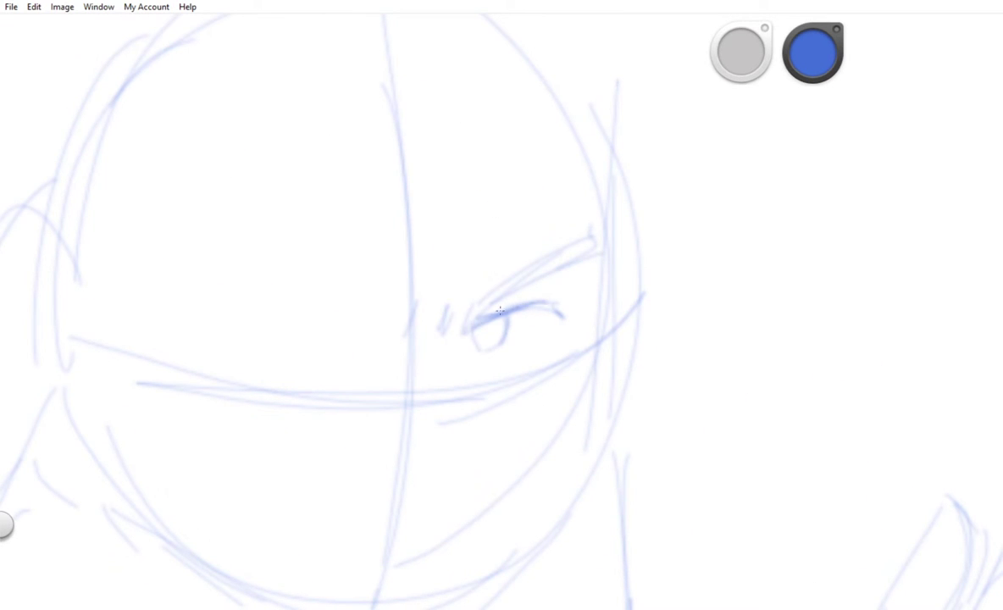
scroll(371, 494, "up", 1)
left_click_drag(265, 305, 508, 377)
scroll(334, 349, "down", 5)
scroll(339, 339, "up", 6)
scroll(396, 341, "down", 5)
scroll(397, 341, "up", 6)
- Sketch the ear with its inner folds and define the jaw and chin of the face
scroll(396, 341, "up", 2)
left_click_drag(237, 157, 203, 361)
left_click_drag(169, 212, 263, 394)
mouse_move(220, 199)
left_mouse_down()
mouse_move(248, 244)
mouse_move(250, 360)
left_mouse_up()
scroll(398, 339, "down", 1)
left_click_drag(246, 398, 428, 462)
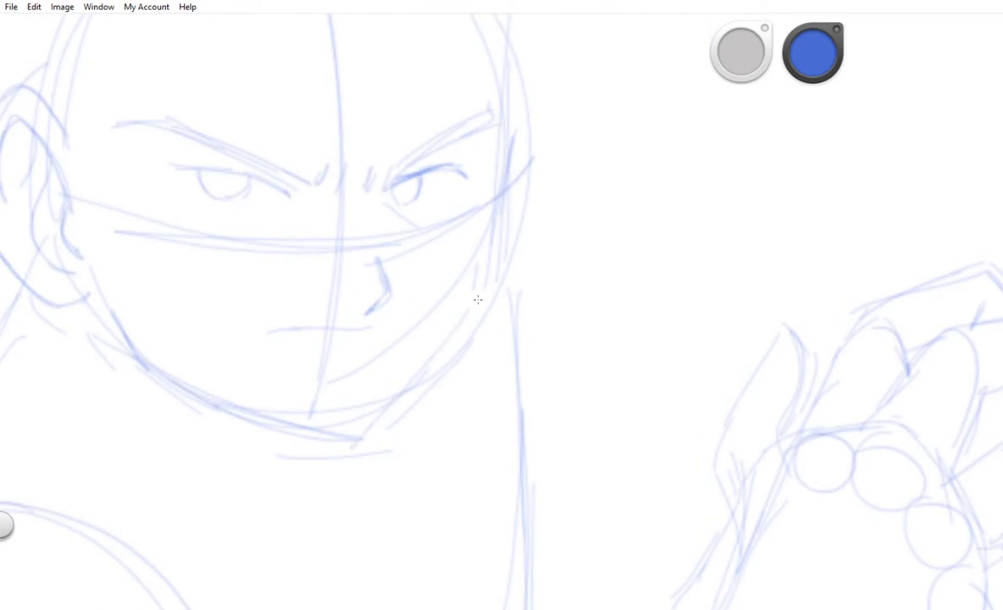
- Sketch the waistband below the forearm and the curved neckline under the chin
scroll(437, 410, "down", 4)
scroll(428, 405, "up", 5)
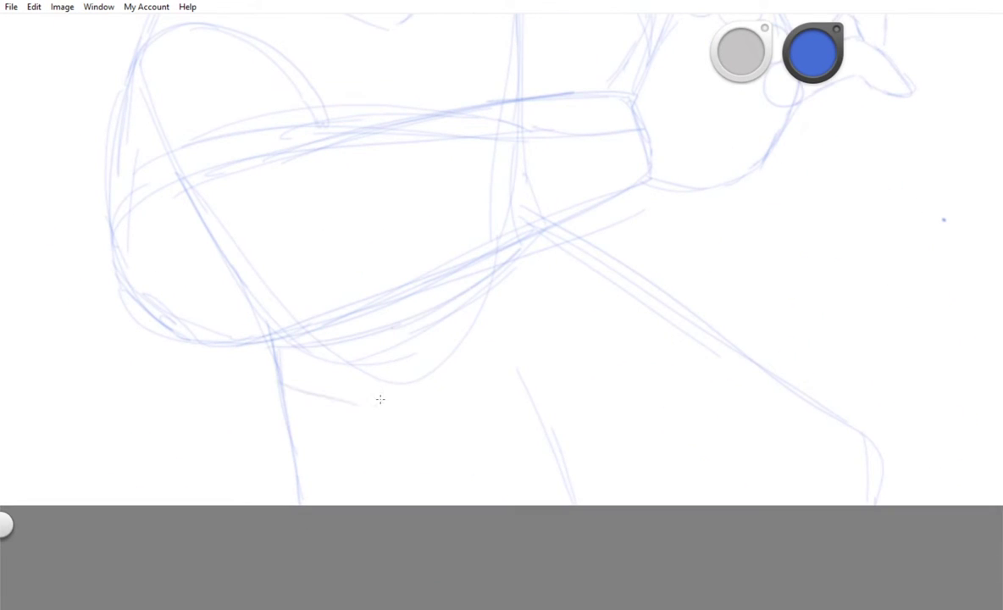
scroll(523, 292, "down", 2)
scroll(523, 292, "up", 3)
scroll(523, 292, "down", 3)
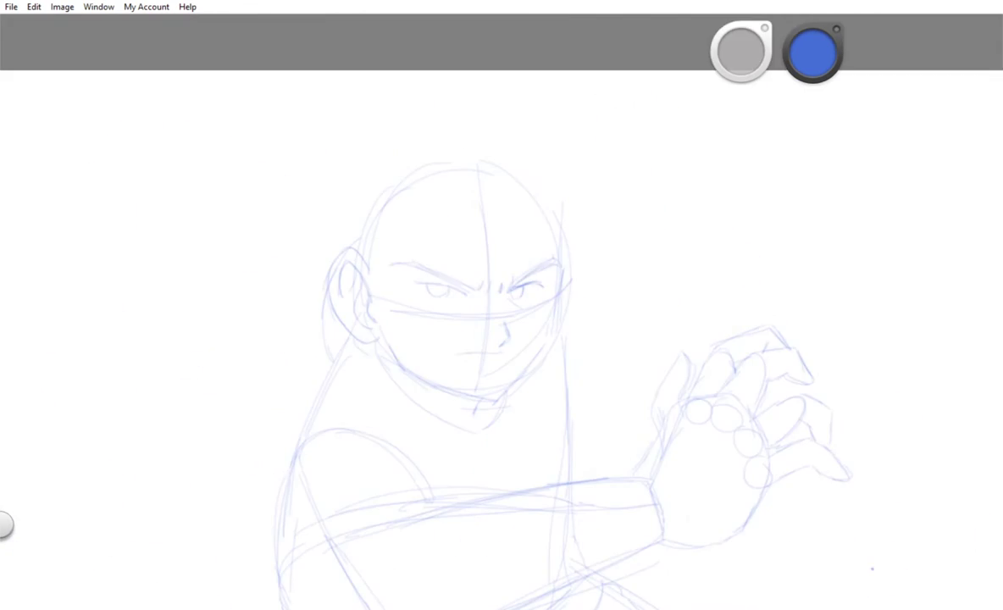
- Sketch a spiky fringe and a tall hair outline with swept tufts around the head
scroll(399, 258, "up", 3)
scroll(398, 257, "down", 1)
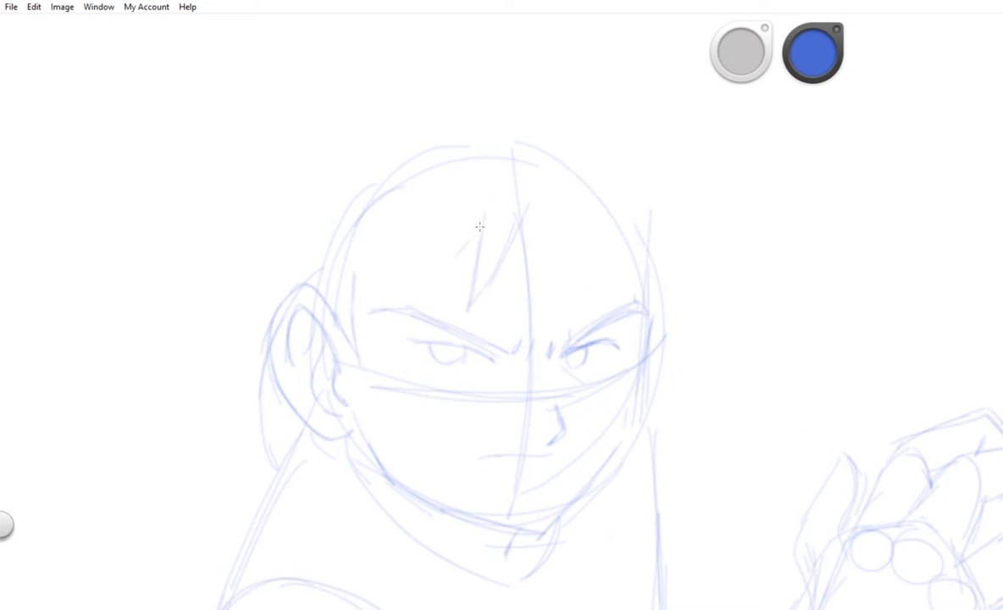
scroll(411, 397, "up", 1)
scroll(379, 363, "down", 2)
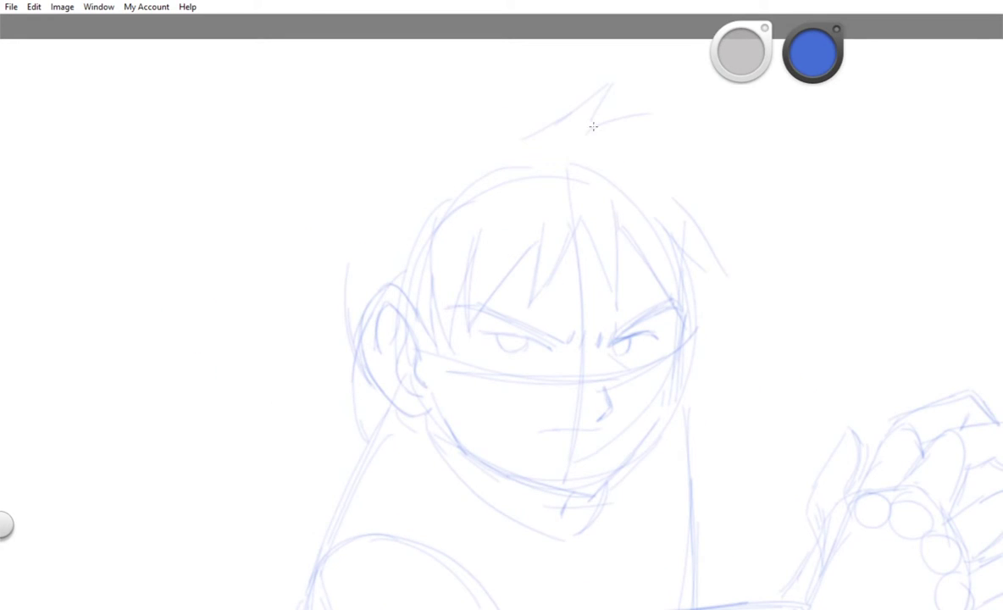
scroll(383, 380, "up", 2)
left_click_drag(280, 471, 601, 140)
scroll(382, 380, "down", 3)
scroll(382, 380, "up", 2)
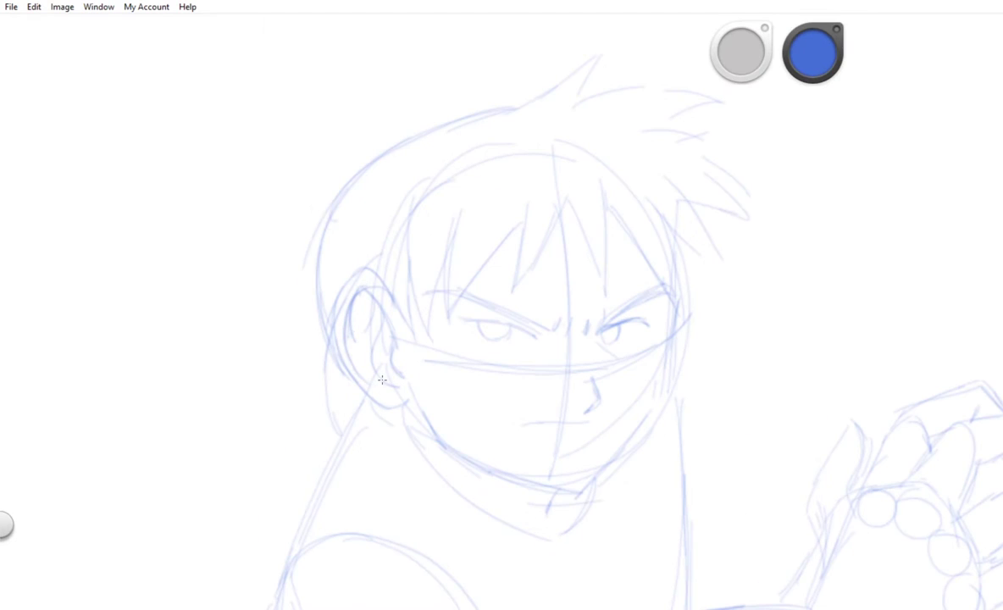
scroll(369, 263, "down", 4)
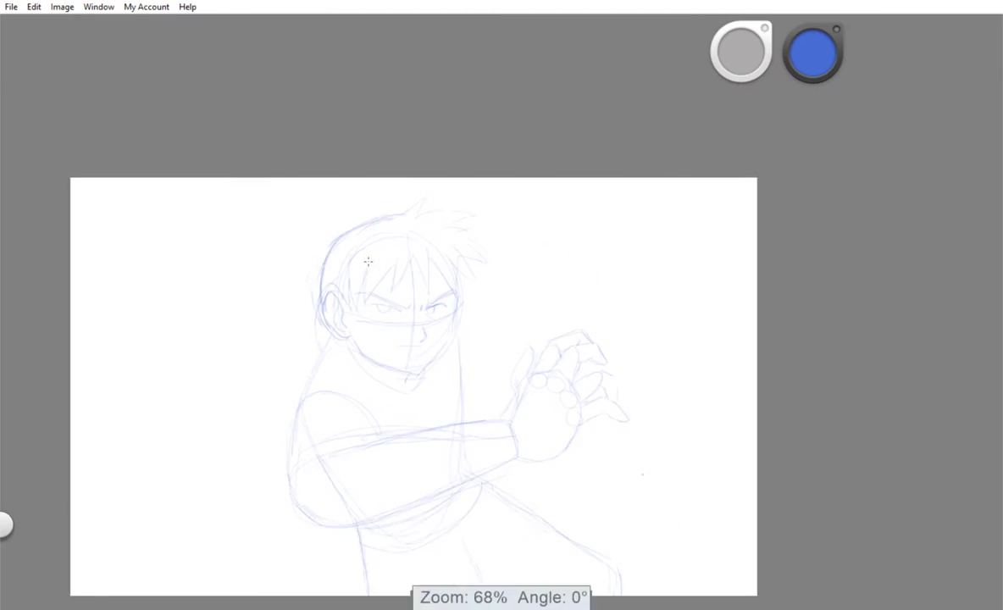
- Strengthen the sketched ear's outer curve and inner folds
scroll(600, 159, "up", 3)
scroll(935, 143, "up", 3)
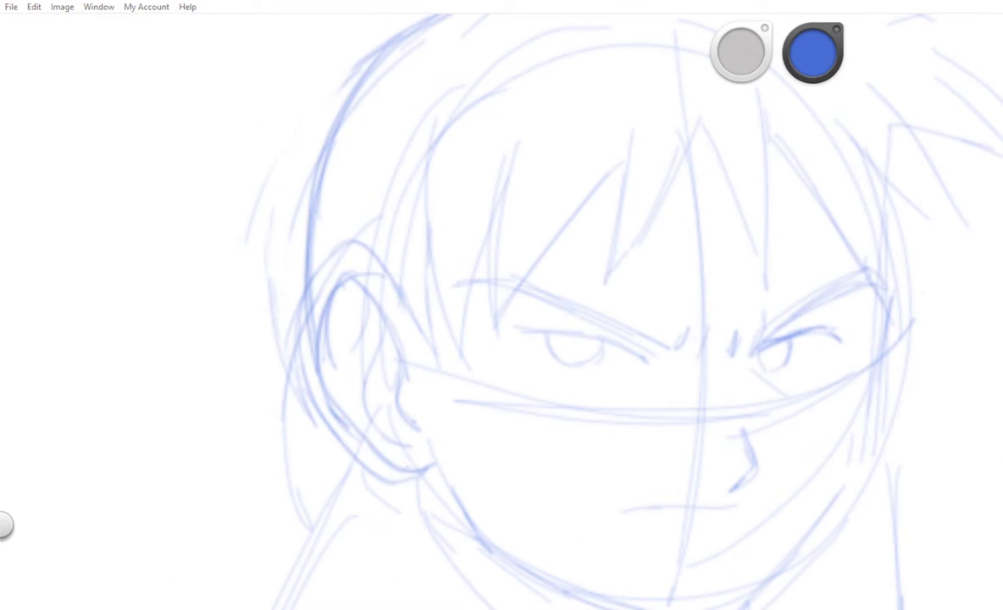
scroll(374, 301, "down", 4)
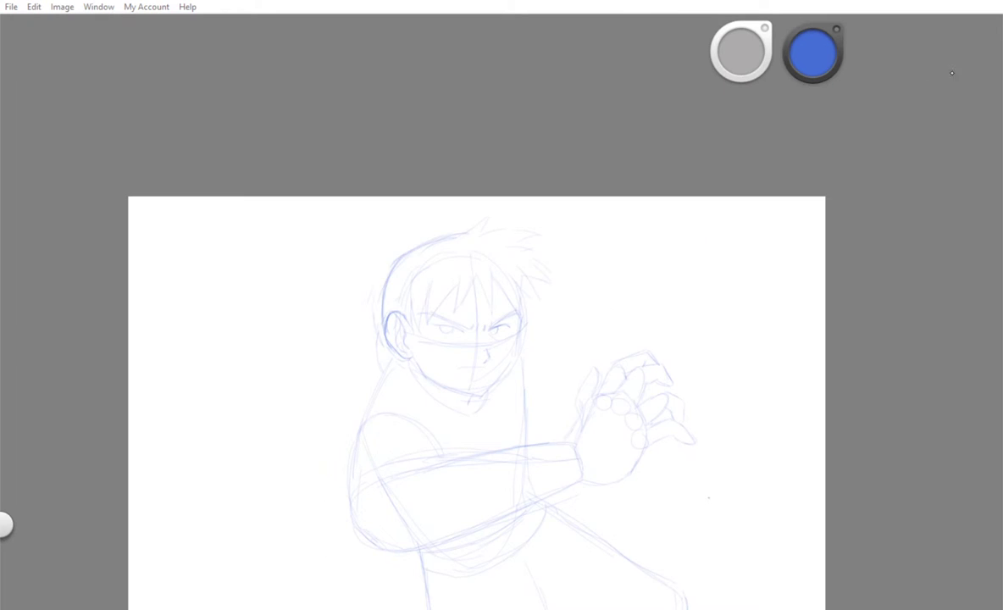
- Replace the tall spiky hair with a shorter slanted fringe and a close rounded hair outline
scroll(391, 295, "up", 2)
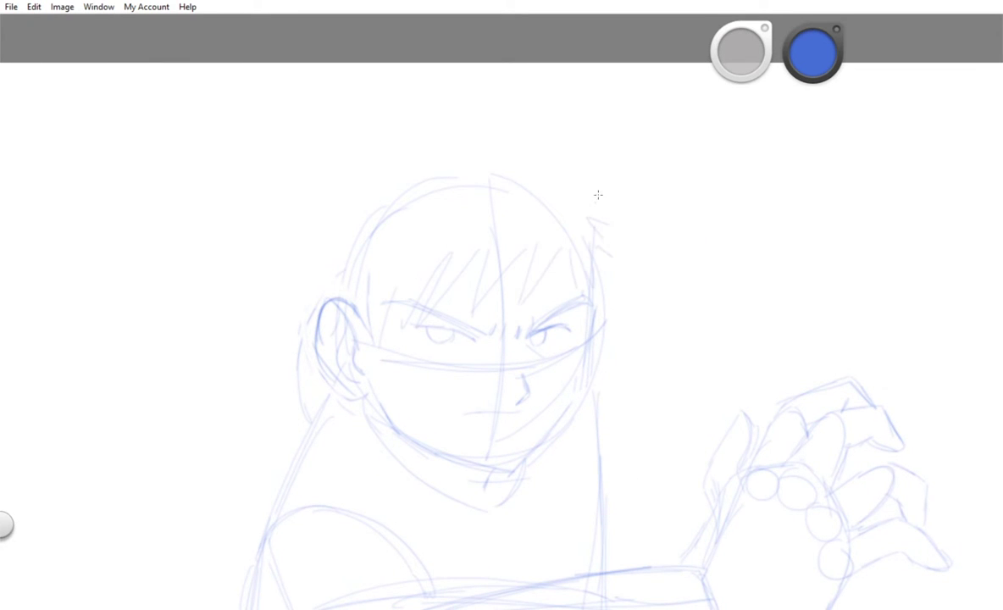
scroll(562, 170, "down", 4)
scroll(941, 531, "up", 4)
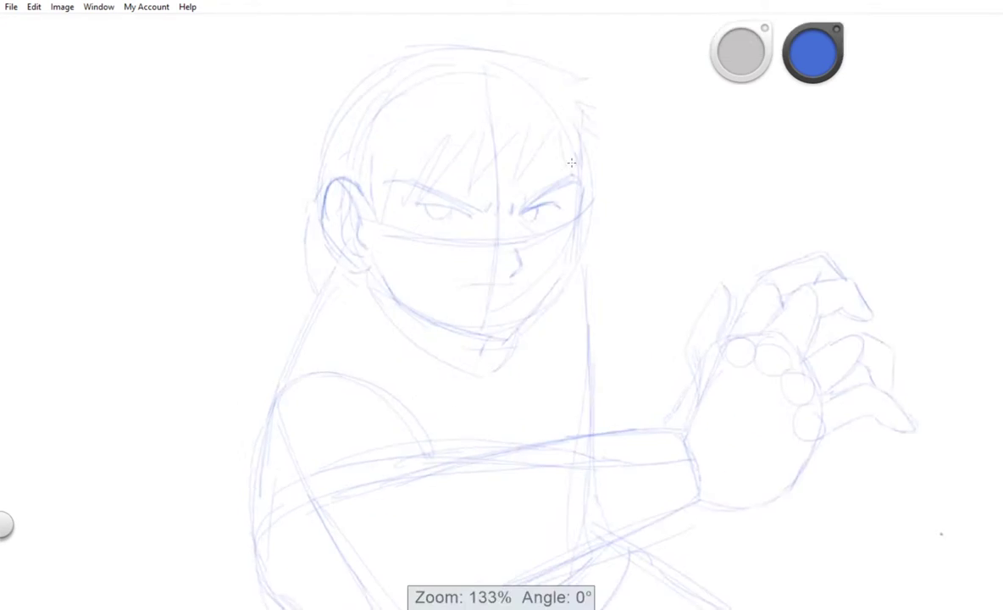
scroll(463, 255, "up", 2)
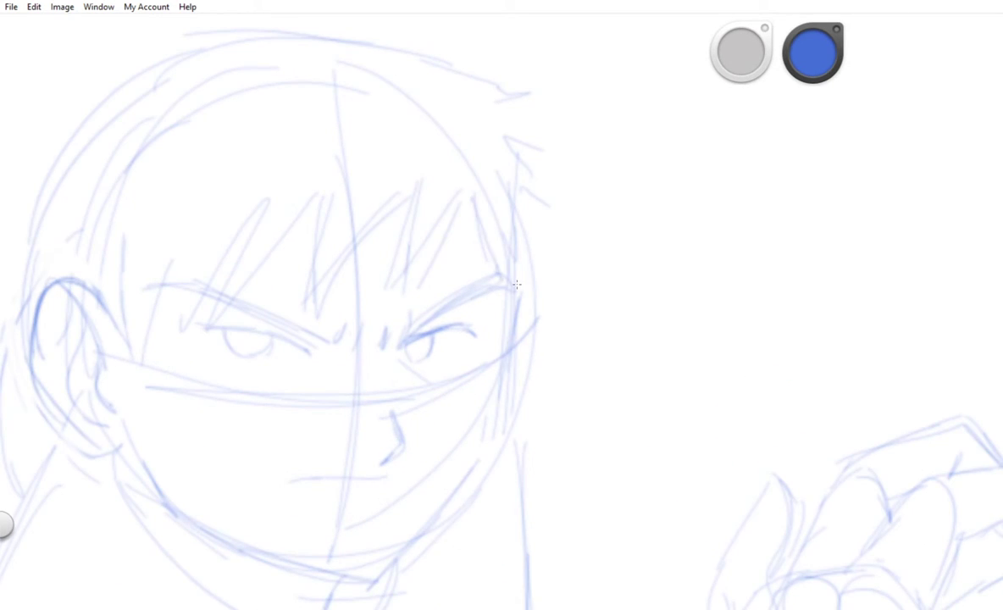
scroll(478, 198, "down", 3)
scroll(359, 355, "up", 4)
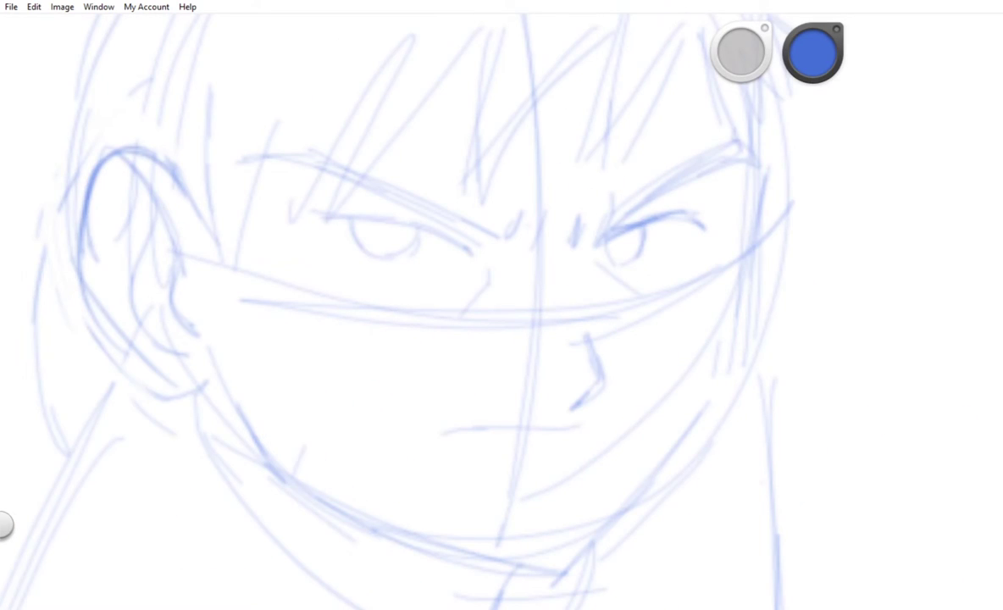
- Draw bold final lines for the far eyebrow, its frown crease and the far eye's upper lid
scroll(993, 140, "up", 3)
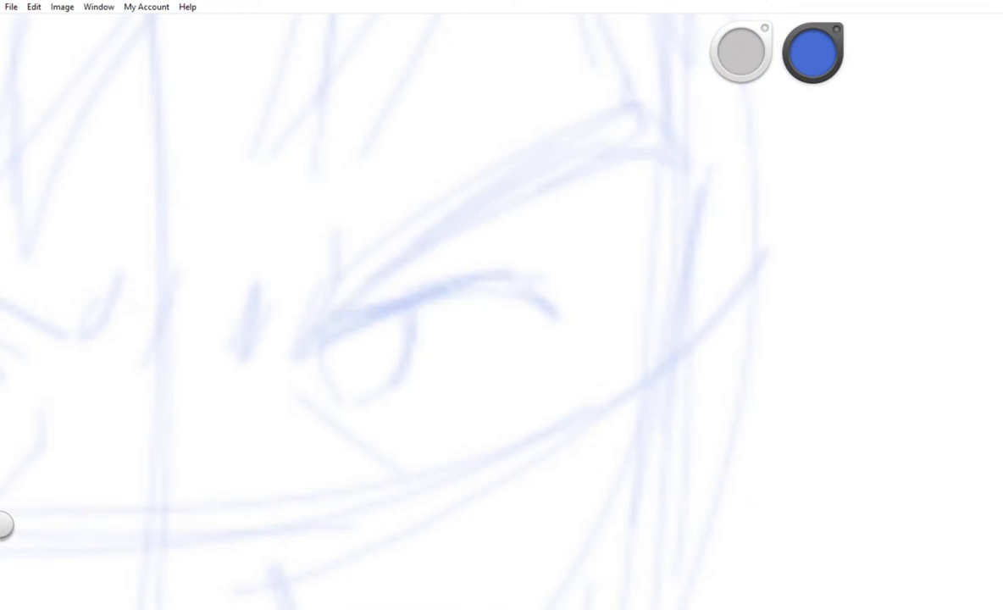
mouse_move(259, 286)
left_mouse_down()
mouse_move(235, 367)
mouse_move(338, 228)
left_mouse_up()
left_click_drag(287, 361, 665, 157)
mouse_move(335, 272)
left_mouse_down()
mouse_move(670, 157)
mouse_move(336, 339)
mouse_move(542, 305)
left_mouse_up()
left_click_drag(373, 254, 568, 326)
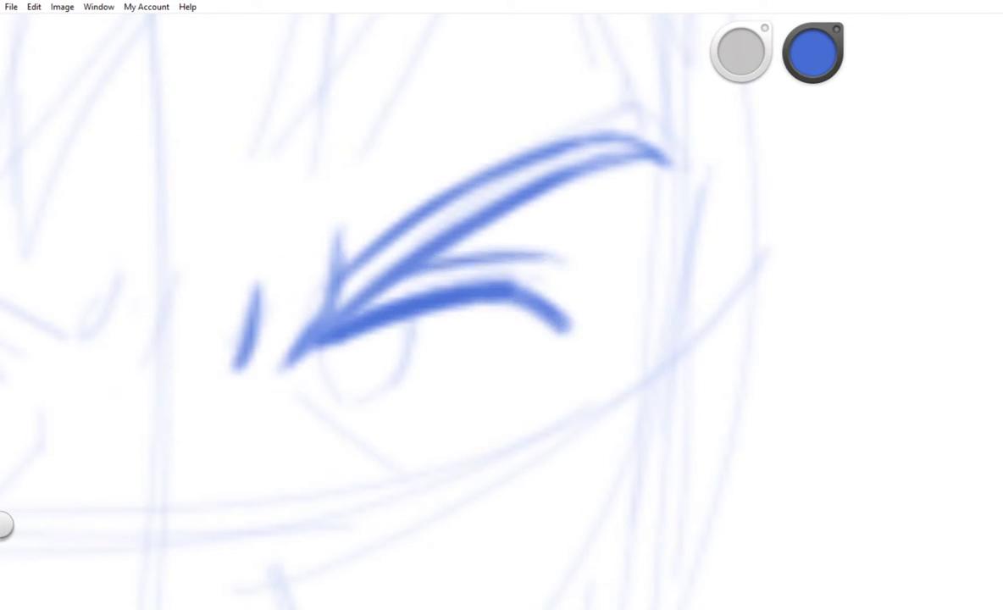
- Draw the far eye's iris, lower lid and inner-corner crease in bold lines
scroll(381, 279, "up", 2)
left_click_drag(403, 204, 380, 280)
left_click_drag(331, 332, 434, 329)
mouse_move(292, 335)
left_mouse_down()
mouse_move(512, 323)
mouse_move(560, 237)
left_mouse_up()
- Draw the angular nose tip and a short nostril mark in bold lines
scroll(279, 254, "down", 2)
left_click_drag(290, 444, 330, 415)
left_click_drag(318, 312, 292, 442)
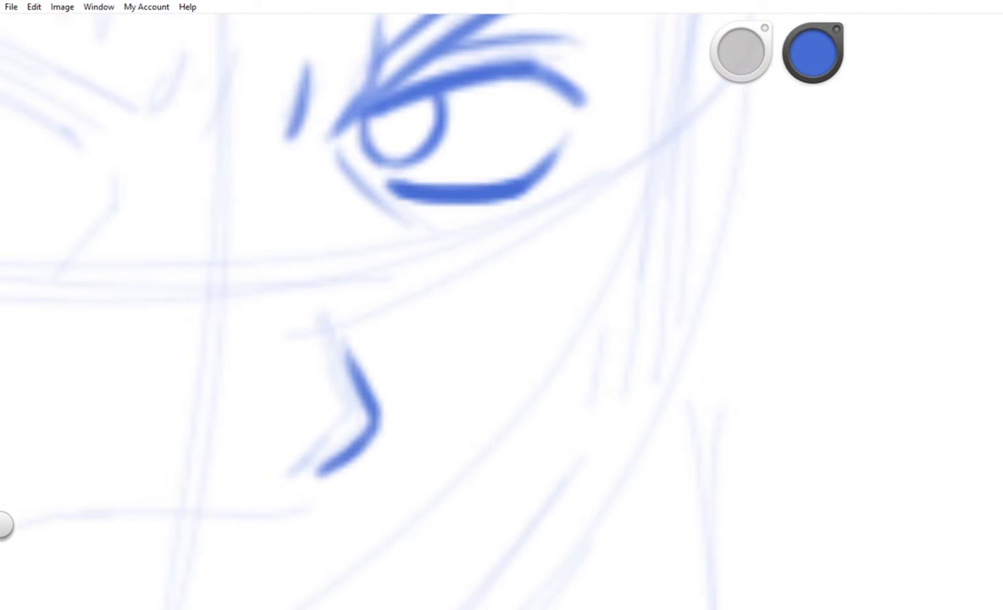
left_click_drag(227, 425, 266, 406)
- Draw the frown crease and small wrinkles between the eyebrows on the near eye's side
scroll(254, 415, "down", 3)
scroll(254, 416, "up", 4)
mouse_move(536, 219)
left_mouse_down()
mouse_move(475, 283)
mouse_move(509, 311)
left_mouse_up()
left_click_drag(465, 320, 517, 339)
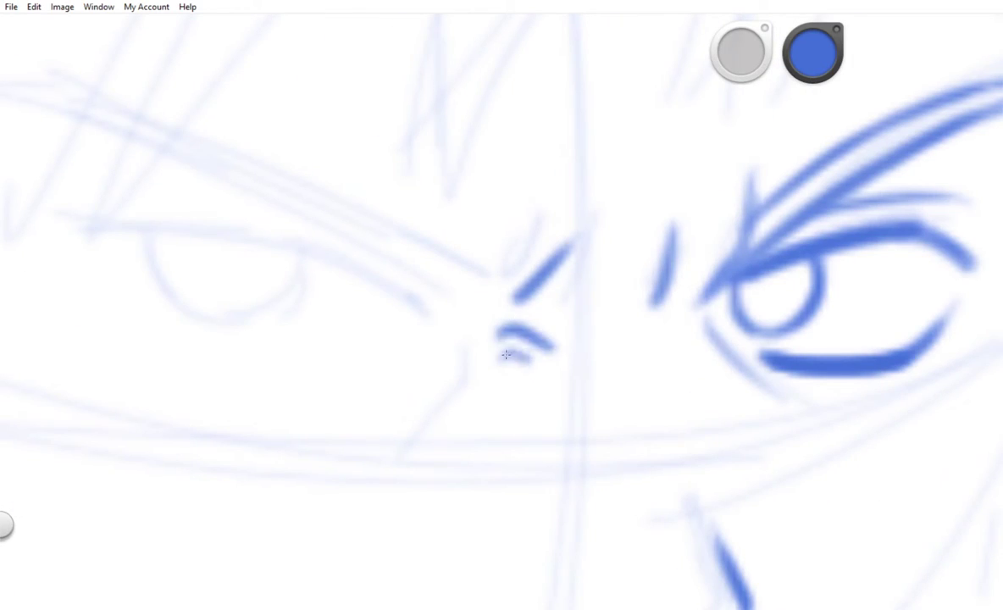
scroll(502, 305, "down", 1)
left_click_drag(519, 292, 598, 240)
- Draw the near eyebrow, upper eyelid lines and the crease beside the inner eye corner
scroll(502, 305, "down", 1)
mouse_move(186, 179)
left_mouse_down()
mouse_move(576, 305)
mouse_move(300, 169)
mouse_move(631, 292)
left_mouse_up()
mouse_move(585, 343)
left_mouse_down()
mouse_move(467, 270)
mouse_move(315, 274)
mouse_move(447, 241)
left_mouse_up()
left_click_drag(609, 366, 558, 448)
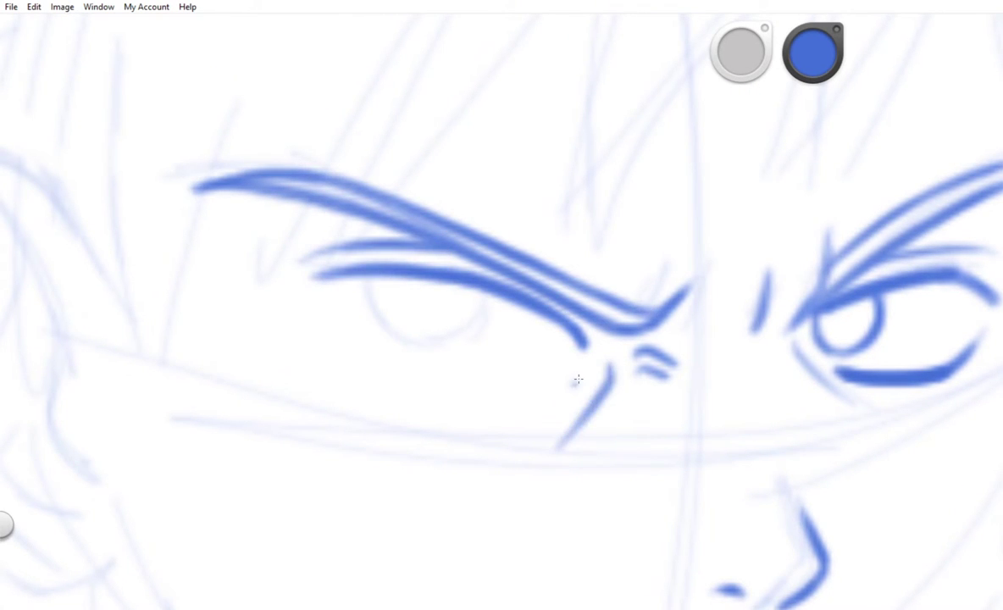
- Undo the stray mark under the near eye, and draw that eye's lower lid and iris
key("ctrl+z")
left_click_drag(339, 363, 581, 375)
left_click_drag(427, 335, 424, 332)
scroll(428, 334, "down", 5)
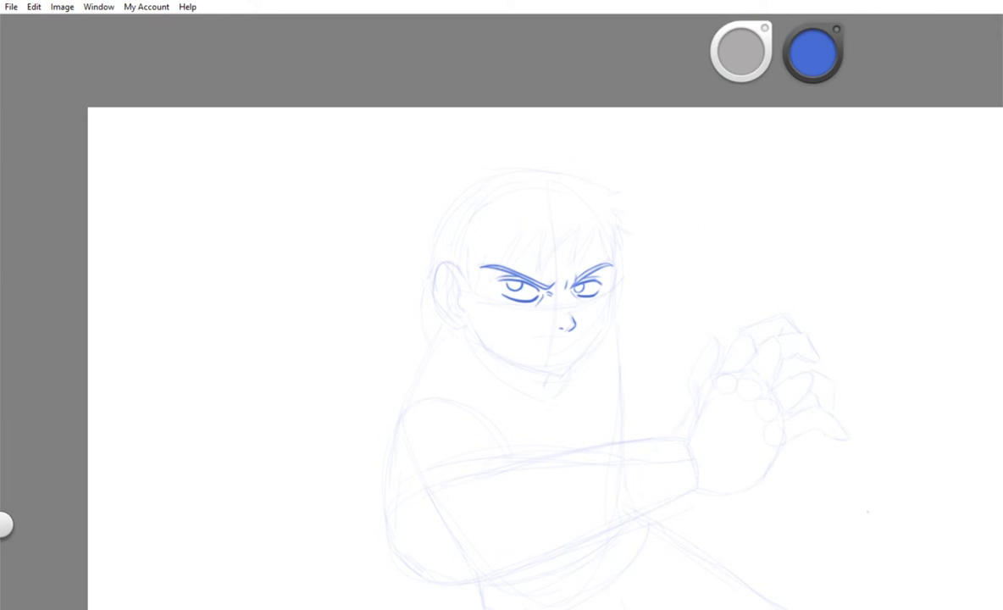
- Draw the mouth as one slightly curved bold line below the nose
scroll(644, 338, "up", 5)
mouse_move(652, 337)
left_mouse_down()
mouse_move(449, 344)
mouse_move(649, 339)
left_mouse_up()
left_click_drag(649, 386, 595, 399)
scroll(638, 386, "down", 3)
scroll(562, 319, "up", 3)
scroll(502, 305, "down", 3)
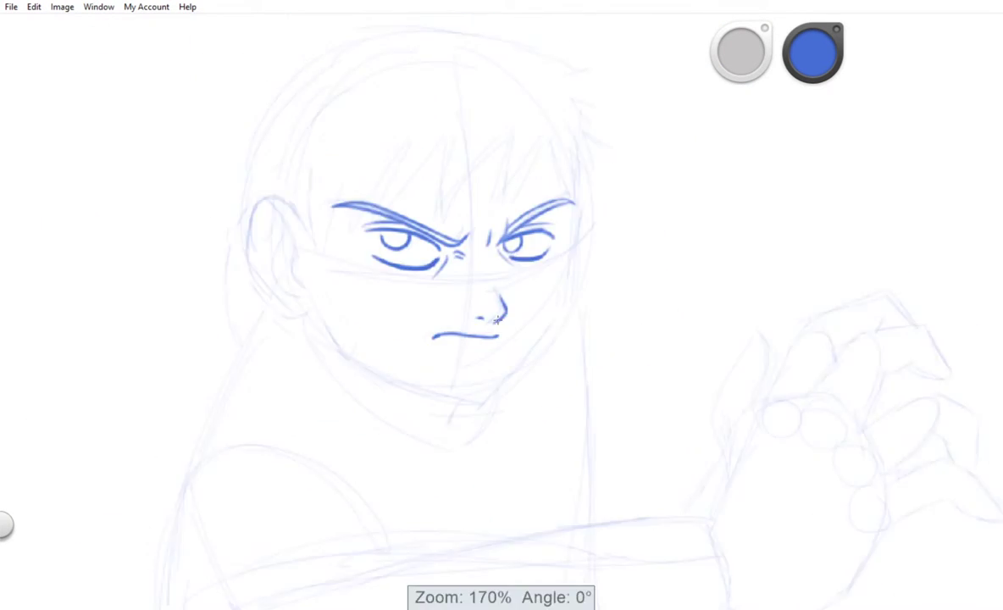
- Draw the far side of the face from the brow down the cheek to the chin
scroll(502, 305, "up", 3)
left_click_drag(436, 191, 378, 448)
left_click_drag(366, 486, 411, 112)
scroll(935, 194, "down", 3)
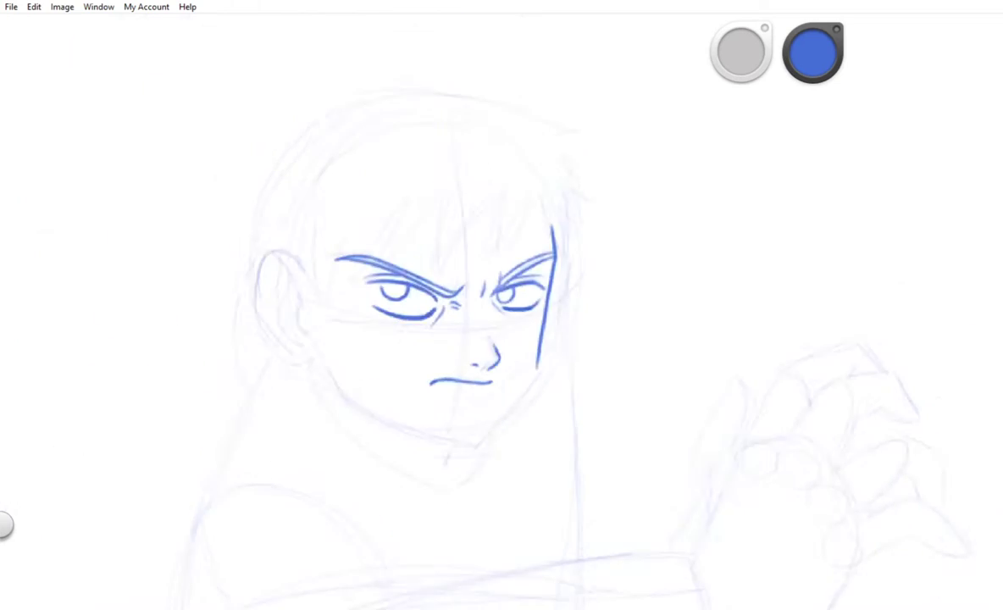
scroll(503, 424, "up", 3)
left_click_drag(573, 295, 429, 477)
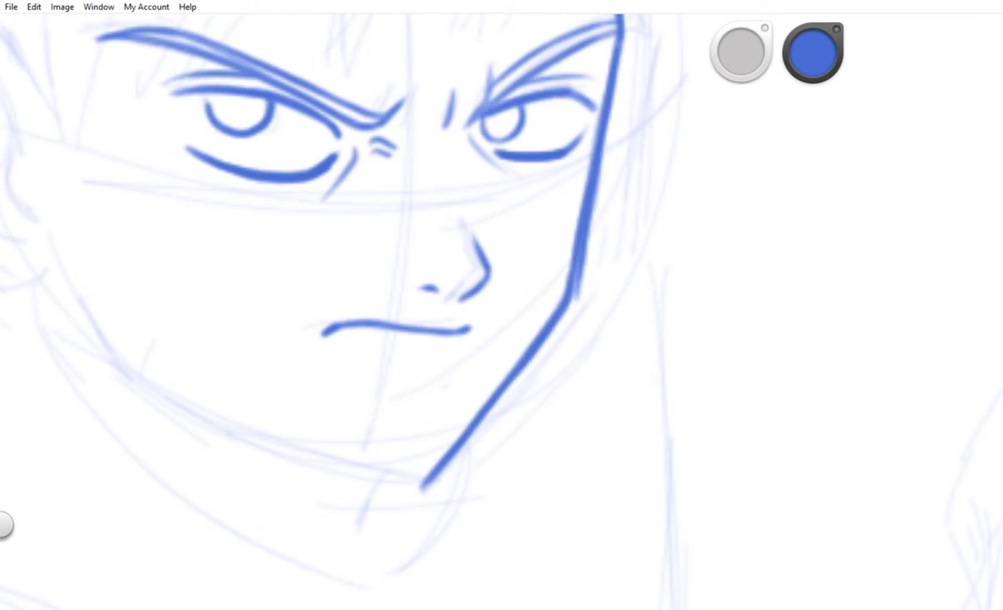
- Draw the ear's outer contour and inner folds in bold lines over the sketch
scroll(339, 305, "up", 2)
mouse_move(317, 276)
left_mouse_down()
mouse_move(314, 241)
mouse_move(212, 230)
mouse_move(203, 242)
mouse_move(356, 547)
left_mouse_up()
left_click_drag(203, 296, 264, 237)
mouse_move(201, 356)
left_mouse_down()
mouse_move(277, 248)
mouse_move(351, 473)
mouse_move(347, 498)
left_mouse_up()
left_click_drag(307, 346, 280, 481)
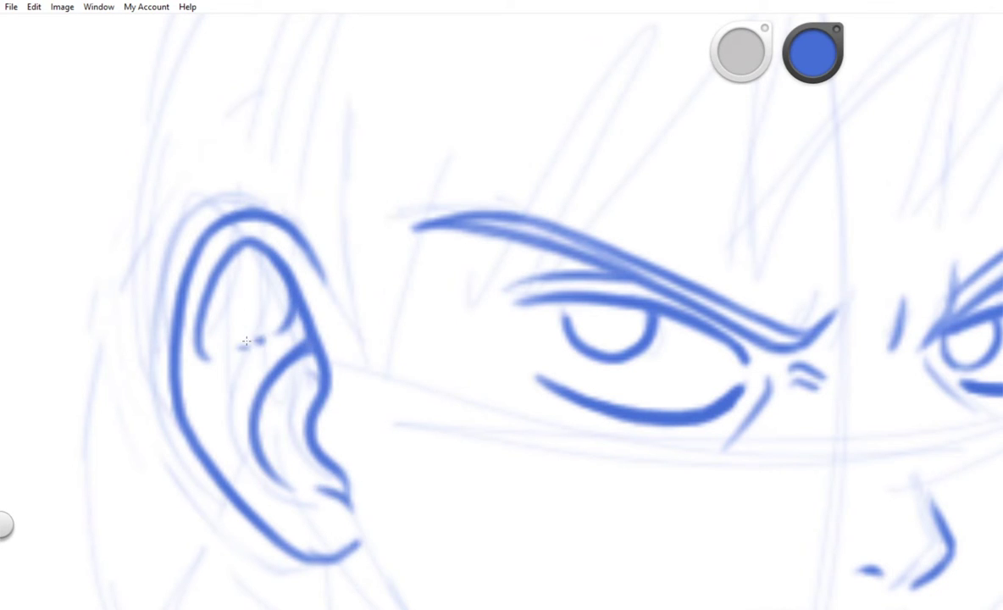
- Draw the near jawline from the earlobe down to the chin
scroll(249, 337, "down", 2)
left_click_drag(249, 338, 156, 120)
left_click_drag(273, 377, 595, 562)
scroll(601, 555, "down", 2)
scroll(508, 339, "up", 2)
- Draw the curved neckline below the jaw and the neck muscle lines inside it
mouse_move(332, 229)
left_mouse_down()
mouse_move(342, 282)
mouse_move(496, 428)
left_mouse_up()
scroll(508, 339, "down", 1)
left_click_drag(266, 215, 613, 339)
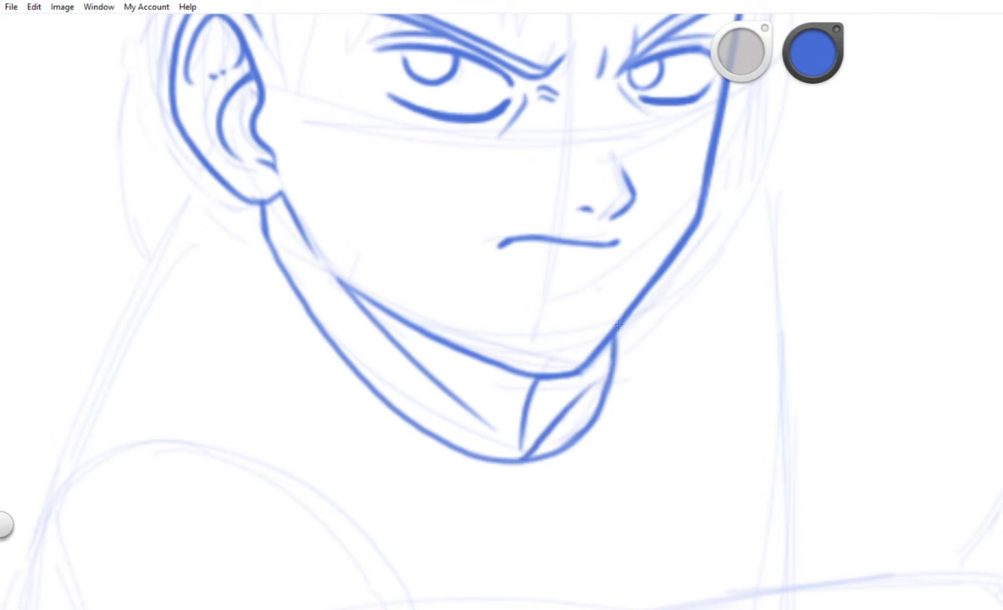
- Shade the neck beneath the jaw and earlobe with light diagonal hatching
scroll(480, 446, "up", 2)
left_click_drag(458, 373, 546, 462)
left_click_drag(529, 419, 682, 512)
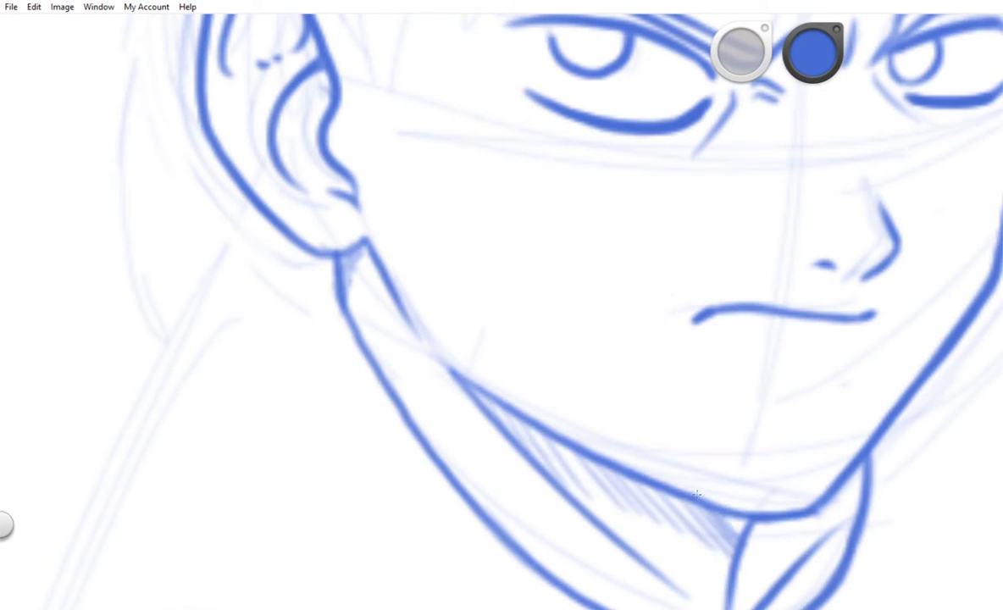
left_click_drag(635, 254, 606, 534)
- Draw the jagged fringe spikes across the forehead, starting in front of the ear
mouse_move(335, 161)
left_mouse_down()
mouse_move(373, 416)
mouse_move(420, 114)
left_mouse_up()
scroll(407, 212, "down", 1)
mouse_move(426, 236)
left_mouse_down()
mouse_move(443, 363)
mouse_move(564, 170)
mouse_move(462, 322)
left_mouse_up()
left_click_drag(631, 165, 606, 343)
left_click_drag(741, 178, 610, 322)
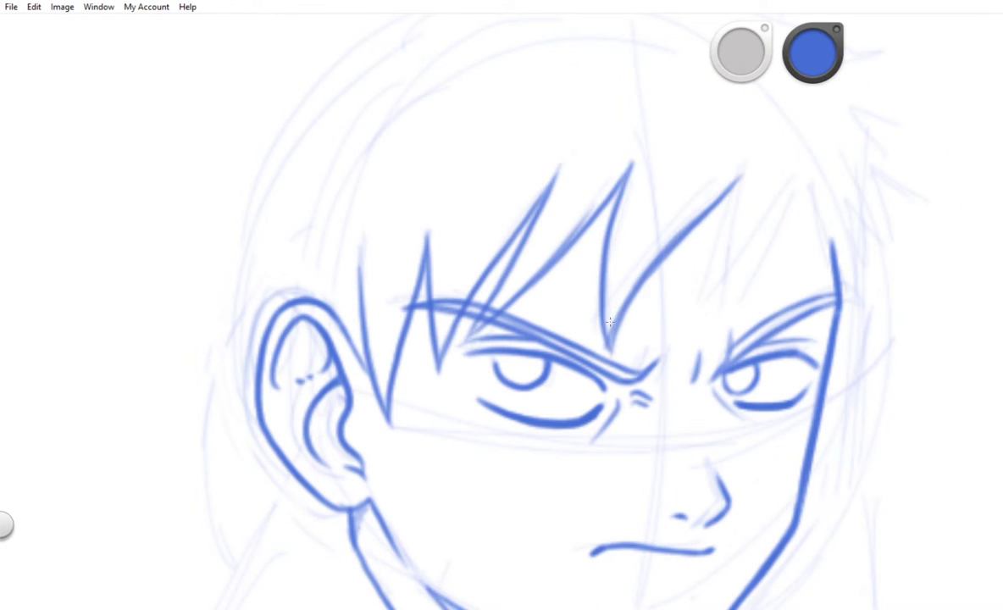
mouse_move(700, 313)
left_mouse_down()
mouse_move(737, 265)
mouse_move(772, 312)
left_mouse_up()
- Finish the fringe above the far eye and add small hair spikes past the far temple
scroll(787, 189, "up", 1)
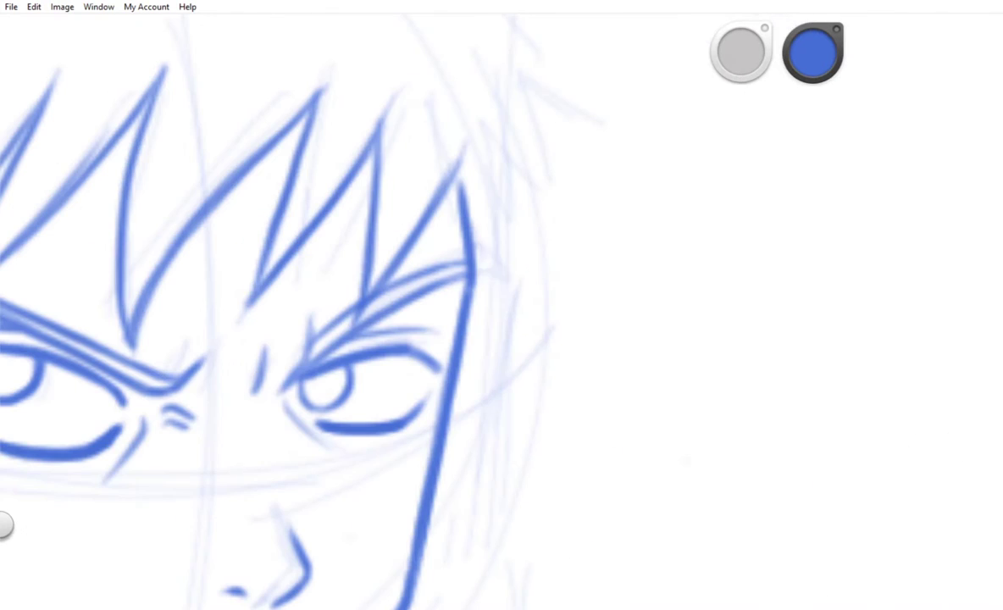
left_click_drag(462, 187, 483, 334)
mouse_move(466, 212)
left_mouse_down()
mouse_move(513, 224)
mouse_move(569, 222)
left_mouse_up()
scroll(502, 339, "down", 3)
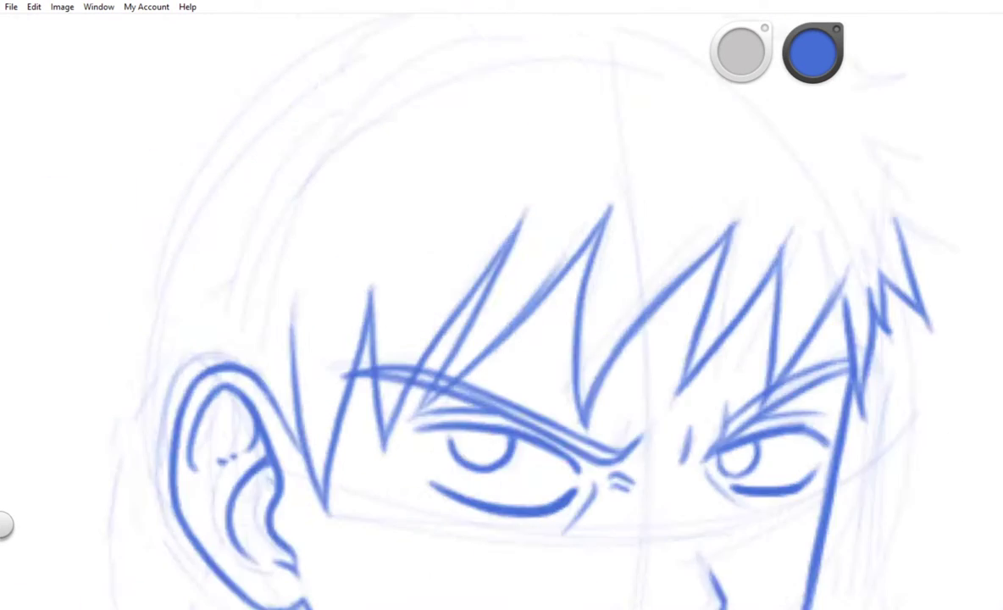
- Draw the bold skull outline from behind the ear over the crown and finish the spiky hair on the far side
left_click_drag(451, 176, 569, 225)
scroll(569, 225, "up", 2)
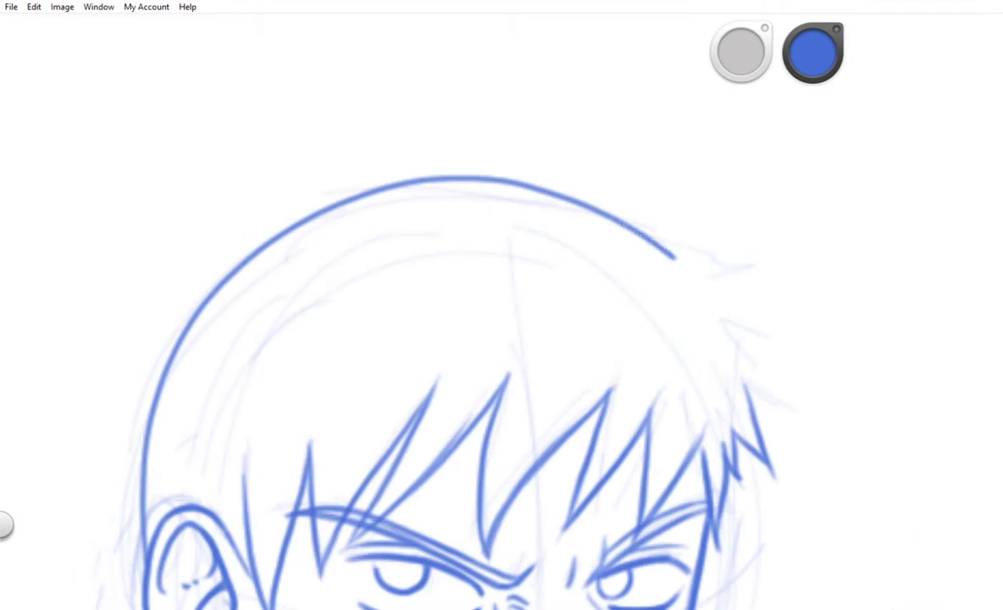
scroll(399, 256, "up", 2)
mouse_move(398, 257)
left_mouse_down()
mouse_move(634, 432)
mouse_move(683, 555)
left_mouse_up()
- Sketch light muscle shapes for the near arm, covering the rounded shoulder, upper arm, elbow and long forearm bands
scroll(683, 555, "down", 3)
scroll(893, 43, "down", 8)
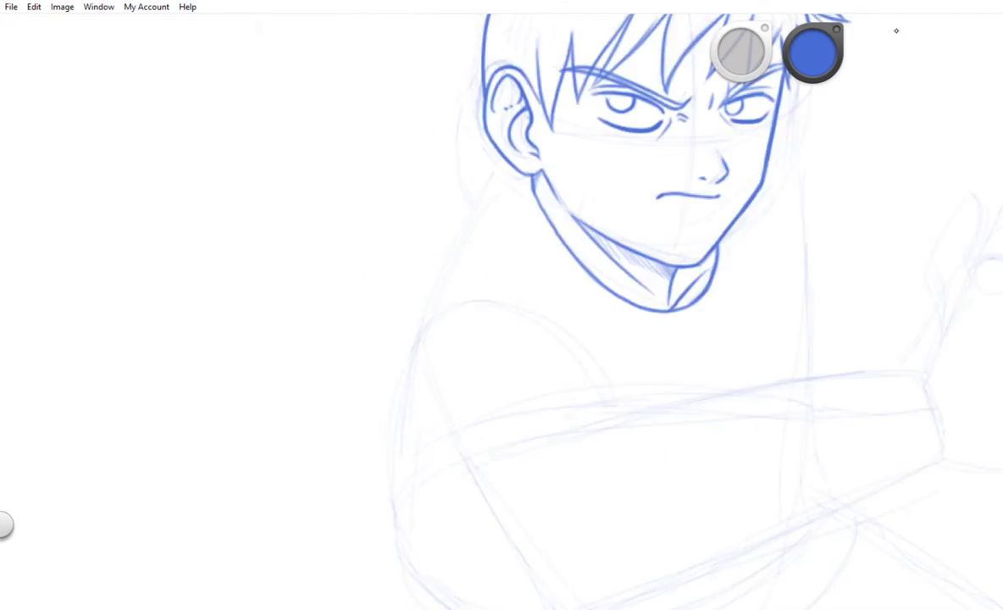
scroll(893, 42, "up", 2)
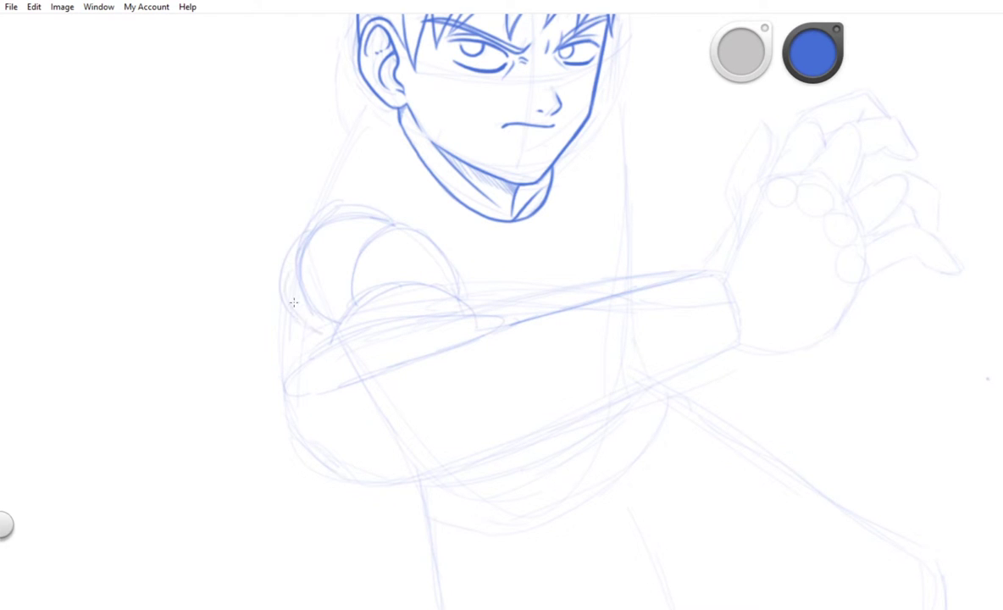
left_click_drag(346, 472, 735, 328)
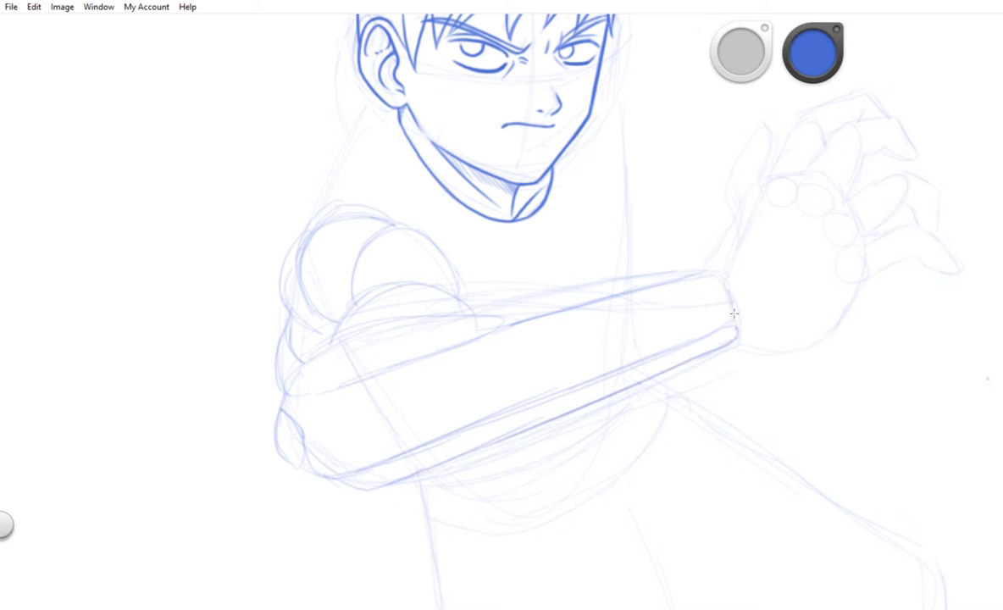
- Sketch the rounded knuckles and the tendon lines converging toward the wrist on the back of the outstretched hand
scroll(292, 384, "down", 2)
scroll(293, 384, "up", 2)
scroll(413, 201, "right", 5)
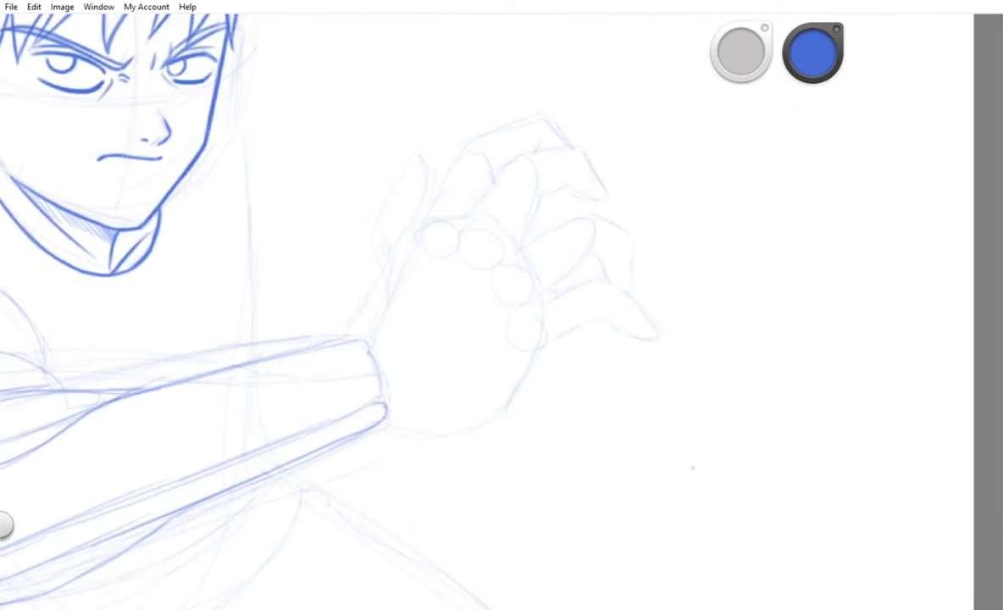
scroll(414, 201, "up", 3)
left_click_drag(456, 188, 343, 381)
left_click_drag(513, 241, 351, 387)
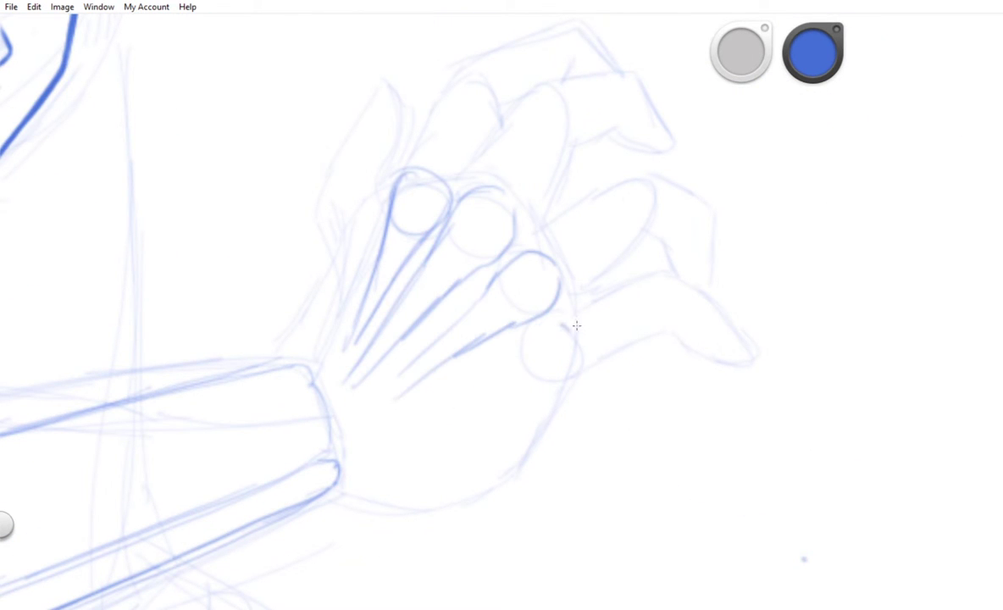
left_click_drag(576, 326, 429, 417)
left_click_drag(573, 337, 467, 413)
- Sketch the outer edges of the hand back and the layered muscle curves along the forearm's underside
left_click_drag(302, 336, 398, 178)
scroll(531, 442, "down", 3)
scroll(531, 442, "up", 3)
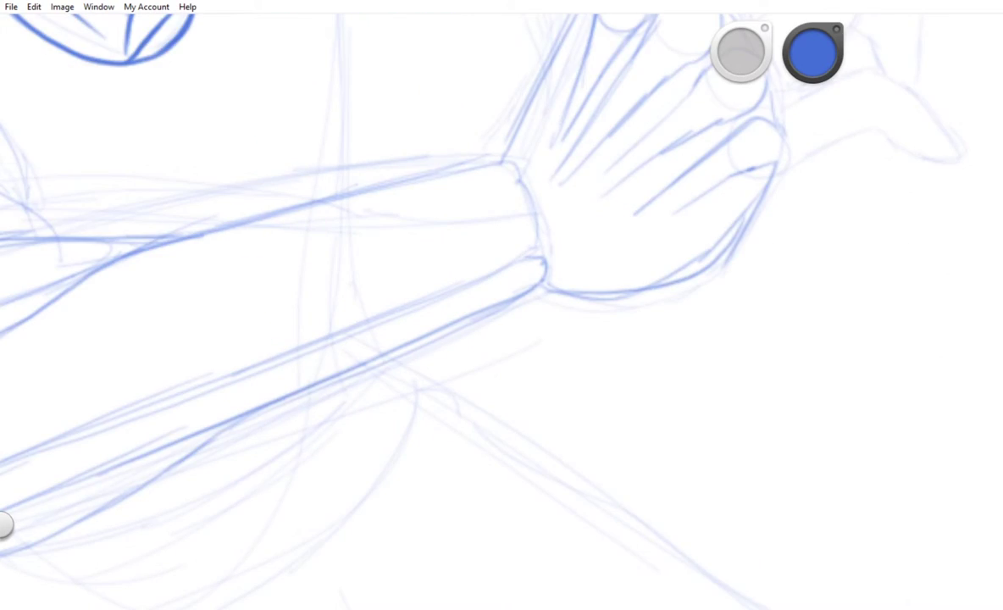
scroll(509, 339, "left", 3)
mouse_move(82, 487)
left_mouse_down()
mouse_move(428, 402)
mouse_move(82, 497)
left_mouse_up()
scroll(81, 496, "down", 3)
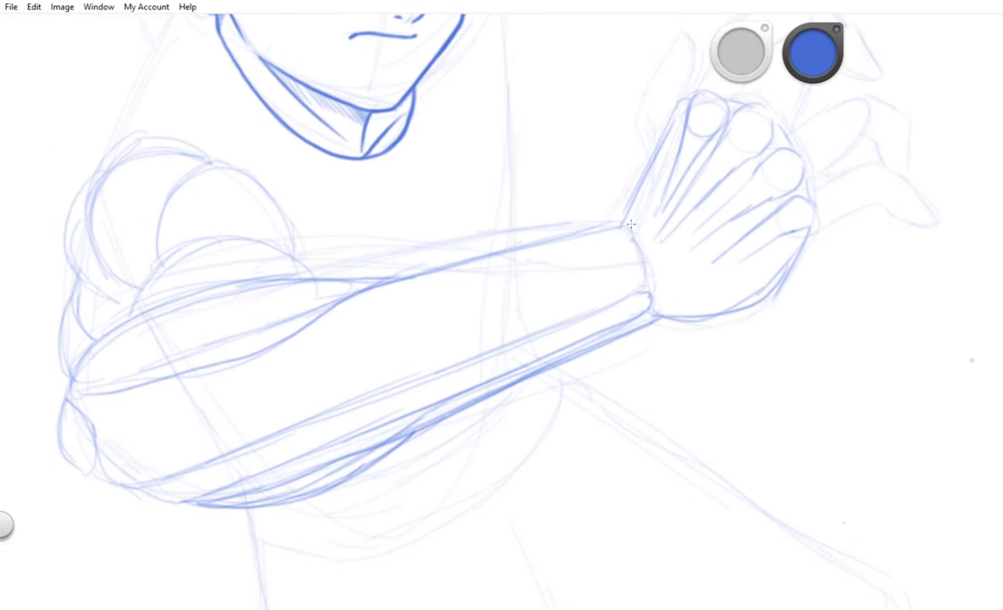
- Sketch the thumb segments and the rounded base segments of the first two fingers
scroll(114, 462, "up", 2)
scroll(342, 390, "up", 3)
left_click_drag(382, 203, 315, 328)
mouse_move(317, 242)
left_mouse_down()
mouse_move(420, 95)
mouse_move(315, 348)
left_mouse_up()
left_click_drag(538, 224, 418, 315)
left_click_drag(463, 240, 418, 312)
left_click_drag(475, 346, 537, 271)
left_click_drag(372, 292, 443, 241)
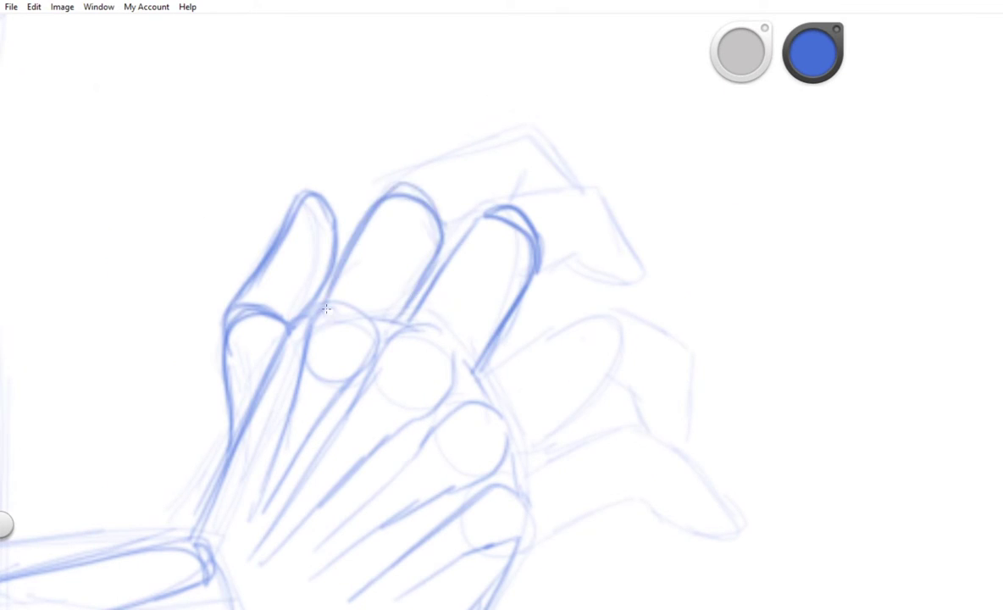
- Sketch the bent outer segments of the upper fingers and the full segments of the two lower fingers
left_click_drag(411, 174, 542, 137)
mouse_move(595, 199)
left_mouse_down()
mouse_move(581, 270)
mouse_move(631, 282)
left_mouse_up()
mouse_move(483, 368)
left_mouse_down()
mouse_move(606, 322)
mouse_move(508, 398)
left_mouse_up()
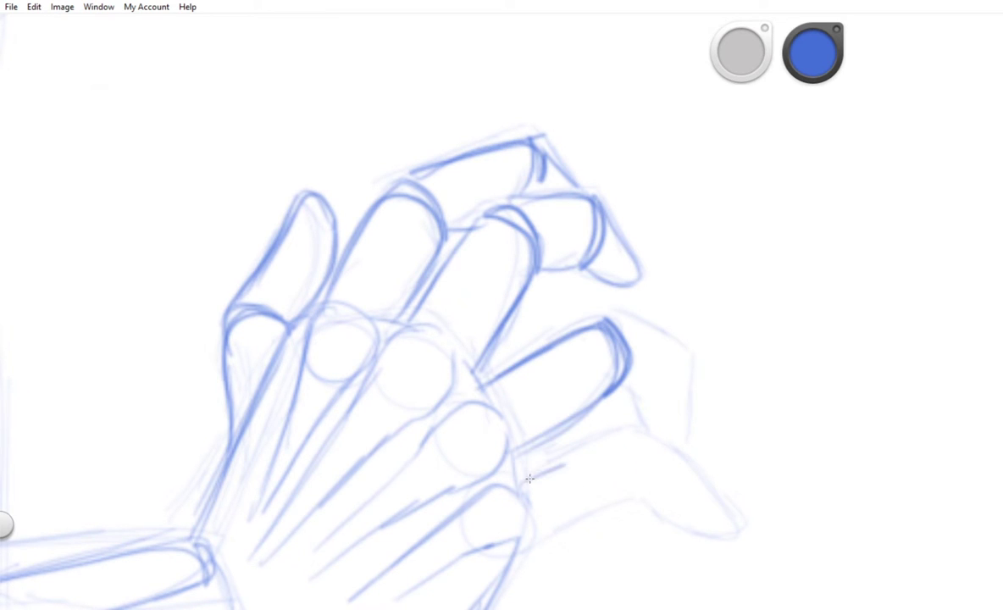
left_click_drag(517, 471, 635, 445)
left_click_drag(517, 519, 640, 500)
left_click_drag(636, 445, 707, 529)
left_click_drag(624, 335, 594, 441)
- Draw the bold shoulder slope below the ear and the angular contour behind the head
scroll(501, 305, "down", 5)
scroll(502, 305, "up", 8)
left_click_drag(178, 386, 329, 55)
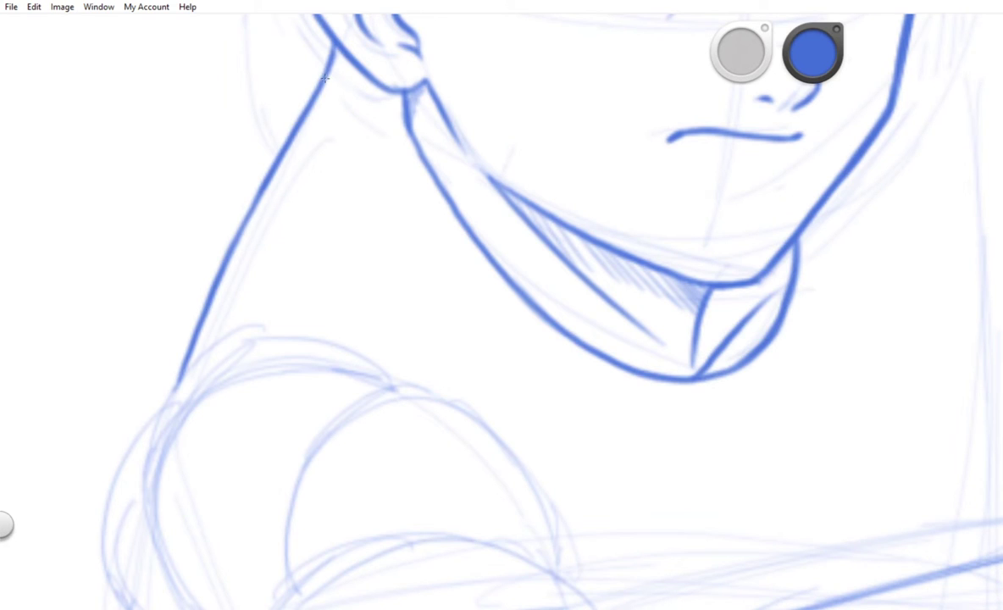
scroll(501, 305, "down", 4)
mouse_move(286, 115)
left_mouse_down()
mouse_move(236, 200)
mouse_move(227, 428)
left_mouse_up()
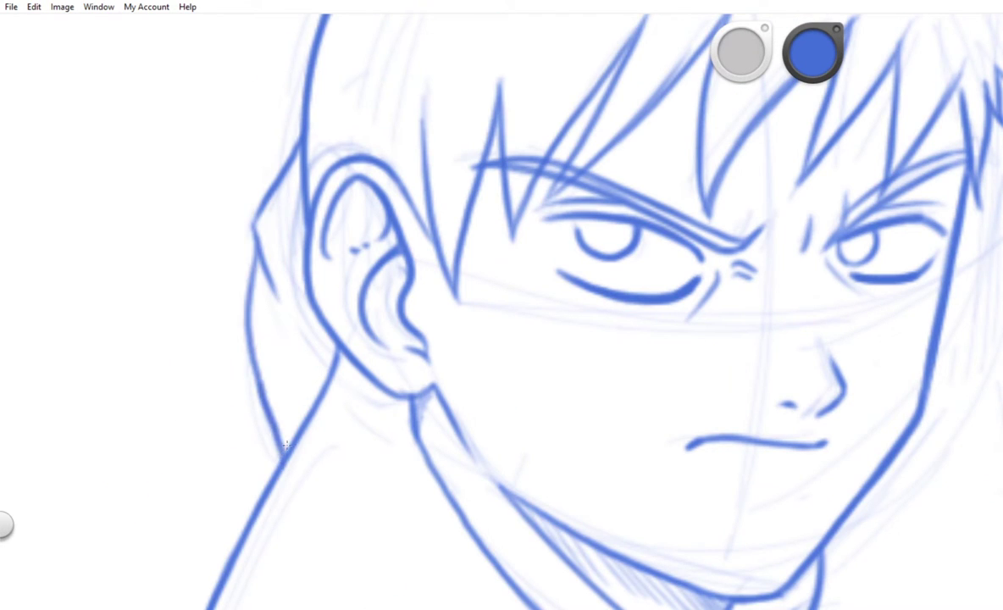
left_click_drag(244, 205, 225, 354)
- Draw the far torso contour curving from beside the face down to the forearm
scroll(502, 305, "down", 3)
scroll(556, 493, "up", 3)
left_click_drag(315, 66, 372, 460)
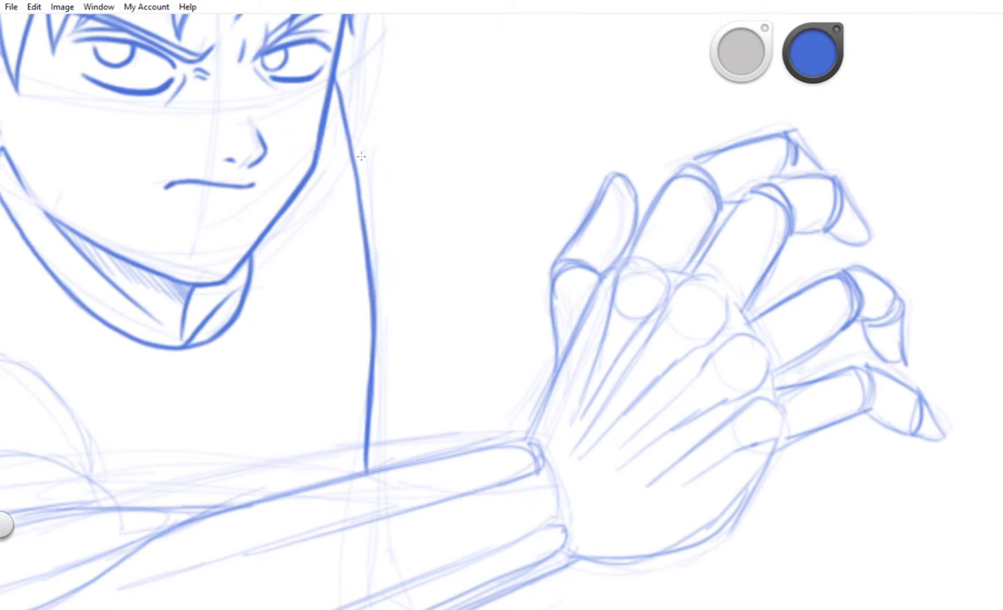
- Draw the curved waistline beneath the forearm and add a pointed shirt fold above it
scroll(352, 101, "up", 5)
mouse_move(305, 371)
left_mouse_down()
mouse_move(585, 263)
mouse_move(672, 207)
left_mouse_up()
scroll(502, 305, "down", 3)
scroll(502, 305, "up", 3)
mouse_move(469, 250)
left_mouse_down()
mouse_move(509, 186)
mouse_move(474, 254)
left_mouse_up()
scroll(502, 306, "down", 1)
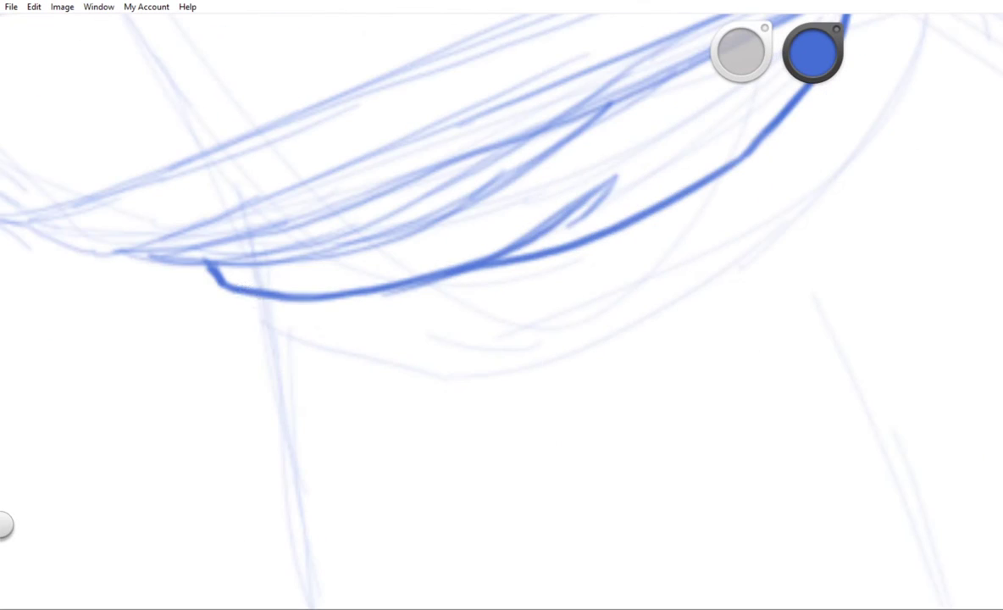
- Draw the near end of the belt with its lower edge and the first belt loop
scroll(271, 347, "up", 2)
left_click_drag(317, 228, 322, 338)
left_click_drag(360, 219, 381, 339)
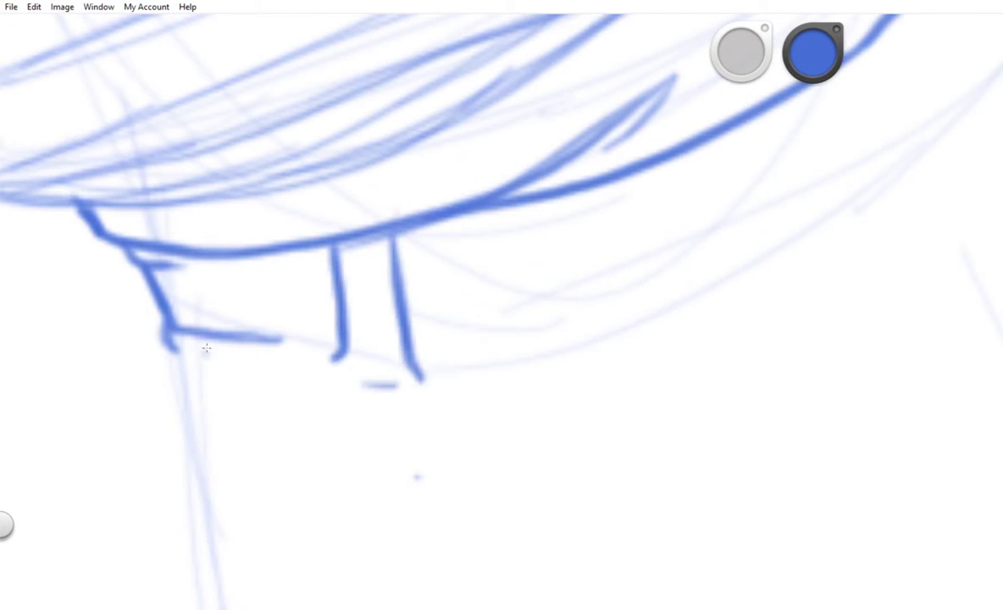
left_click_drag(170, 329, 322, 342)
- Draw the belt buckle, the rounded strap end and the remaining belt loops and lower edge around the waist
scroll(291, 352, "down", 2)
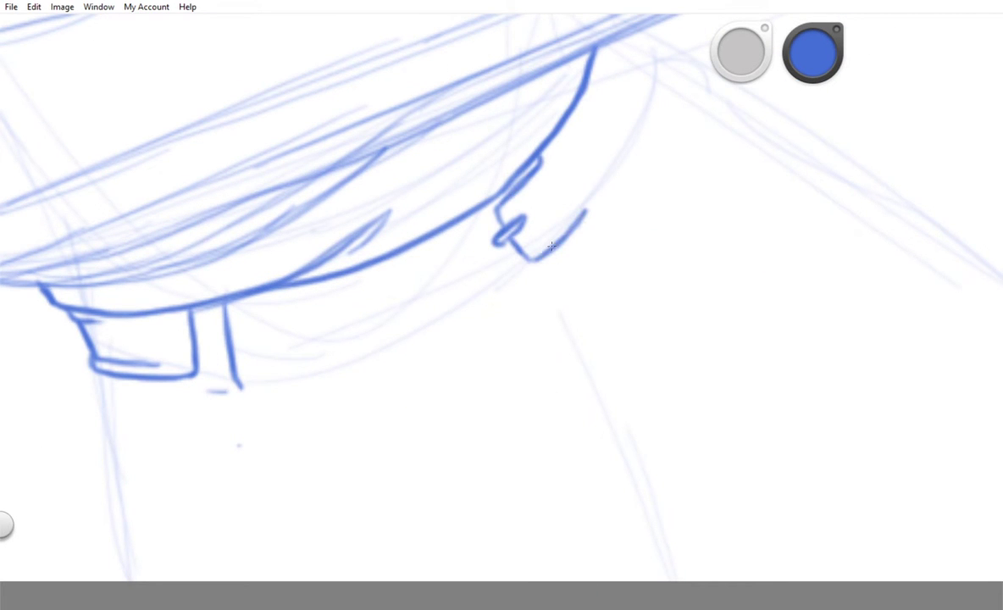
left_click_drag(543, 212, 348, 389)
mouse_move(406, 222)
left_mouse_down()
mouse_move(509, 216)
mouse_move(449, 310)
mouse_move(592, 315)
left_mouse_up()
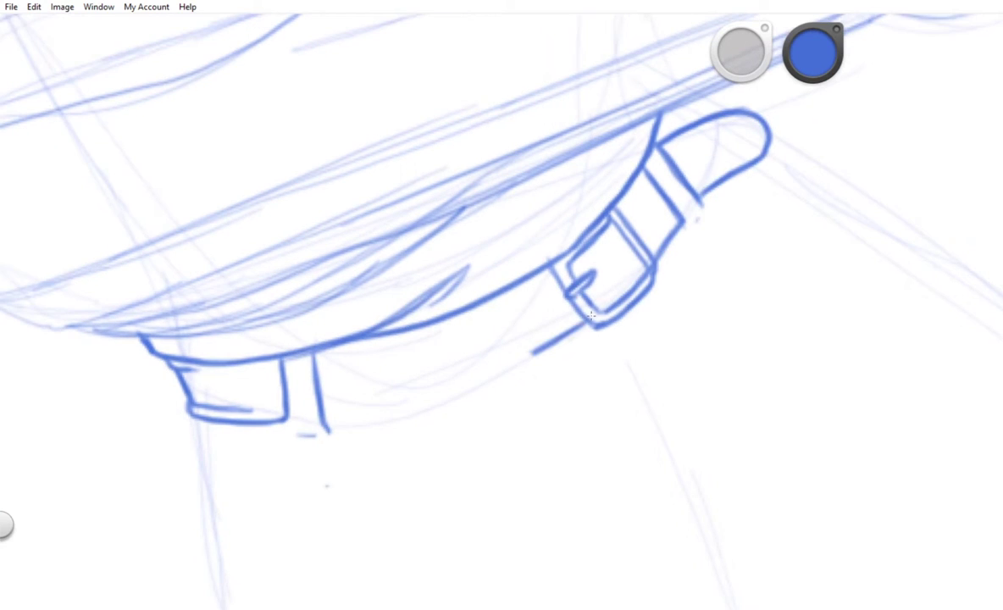
left_click_drag(468, 379, 331, 400)
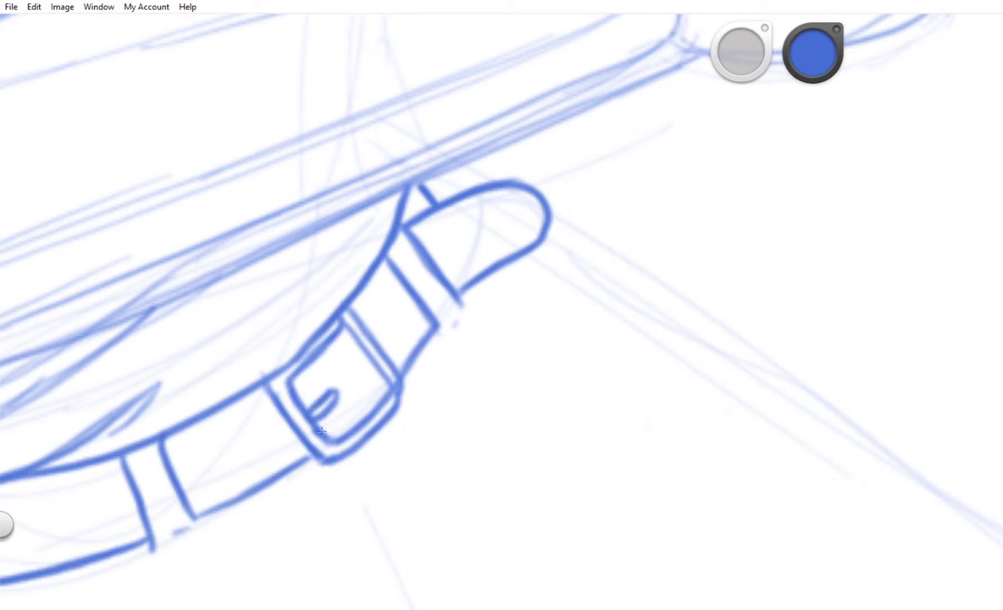
- Add the holes along the belt strap and draw the near hip of the trousers with its pocket
mouse_move(502, 222)
left_mouse_down()
mouse_move(429, 247)
mouse_move(373, 204)
left_mouse_up()
left_click_drag(412, 202, 270, 225)
left_click_drag(292, 252, 365, 237)
left_click_drag(265, 288, 229, 392)
mouse_move(254, 306)
left_mouse_down()
mouse_move(272, 288)
mouse_move(508, 356)
left_mouse_up()
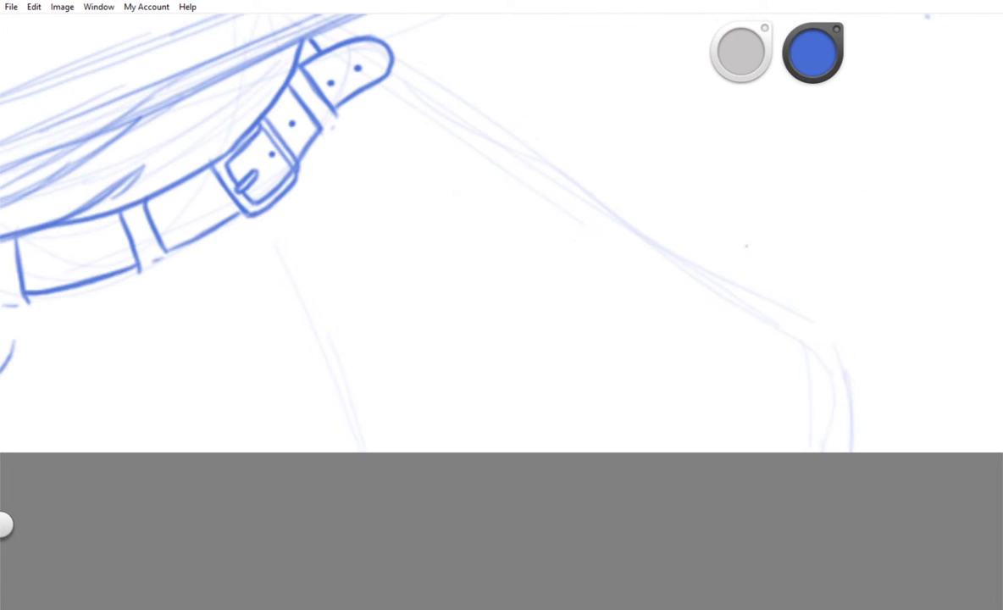
- Draw the trouser fly below the buckle, the crotch folds and the first fold beneath the strap end
left_click_drag(254, 212, 319, 356)
left_click_drag(279, 165, 330, 273)
left_click_drag(380, 169, 322, 373)
left_click_drag(315, 352, 340, 419)
left_click_drag(377, 296, 330, 383)
scroll(374, 370, "down", 2)
left_click_drag(279, 246, 297, 309)
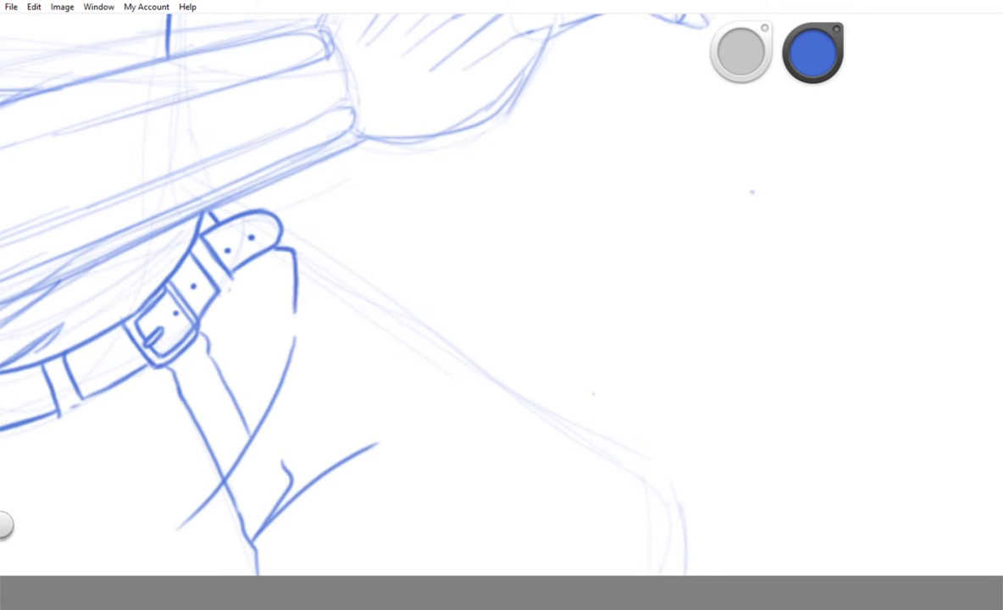
- Draw the wrinkled top edge of the far thigh and the folds radiating from the crotch
scroll(296, 322, "up", 2)
left_click_drag(280, 157, 390, 207)
left_click_drag(385, 254, 399, 423)
mouse_move(398, 238)
left_mouse_down()
mouse_move(305, 330)
mouse_move(369, 259)
left_mouse_up()
left_click_drag(240, 144, 292, 297)
scroll(292, 297, "down", 3)
scroll(254, 424, "up", 3)
left_click_drag(653, 467, 214, 492)
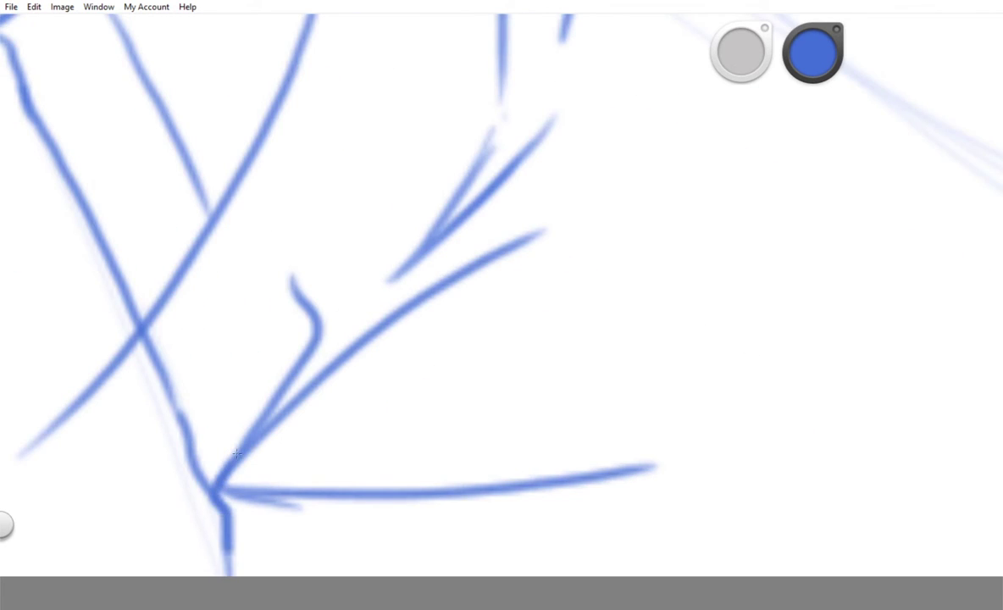
- Draw the far thigh's long upper contour down to the bent knee at the canvas edge
scroll(237, 456, "down", 2)
scroll(237, 455, "down", 1)
mouse_move(245, 177)
left_mouse_down()
mouse_move(733, 555)
mouse_move(739, 571)
left_mouse_up()
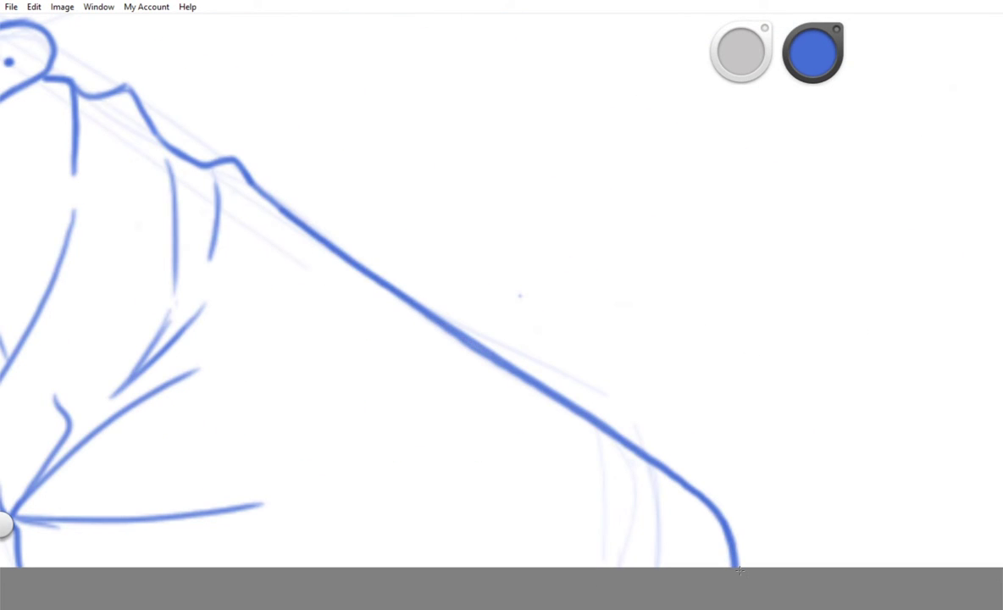
scroll(635, 432, "down", 5)
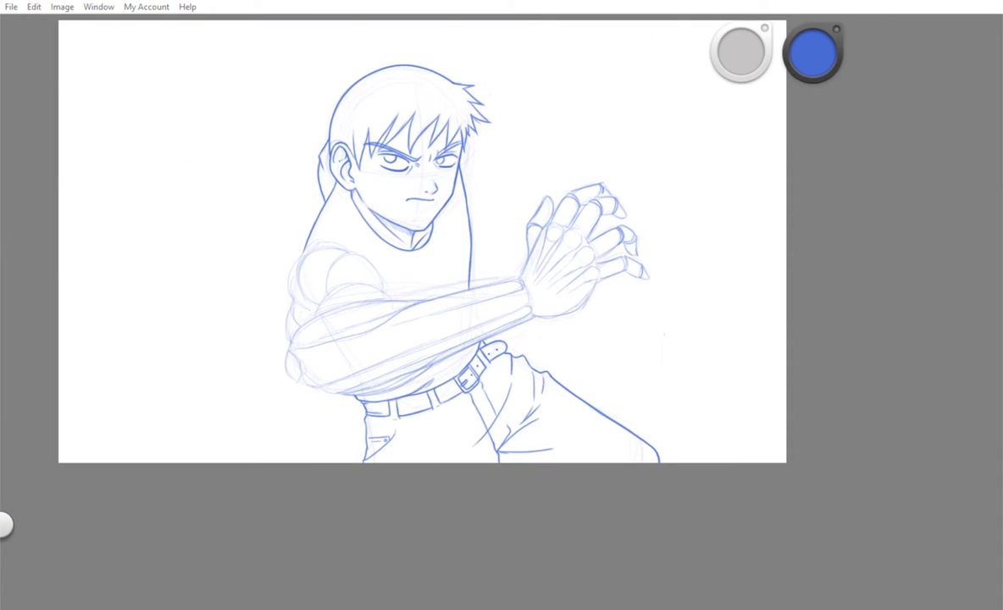
- Refine the first knuckle and its tendons in bold lines, starting the second knuckle beside it
scroll(466, 112, "up", 5)
mouse_move(462, 100)
left_mouse_down()
mouse_move(373, 135)
mouse_move(356, 195)
left_mouse_up()
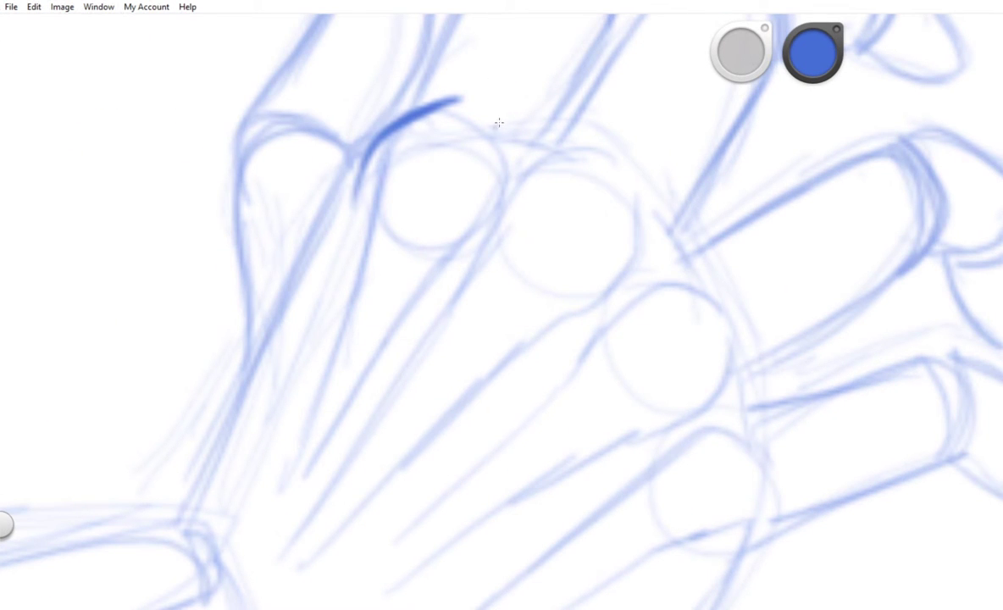
left_click_drag(462, 98, 500, 193)
left_click_drag(365, 151, 242, 483)
left_click_drag(442, 205, 305, 424)
left_click_drag(470, 189, 614, 159)
left_click_drag(507, 204, 280, 559)
left_click_drag(525, 343, 431, 435)
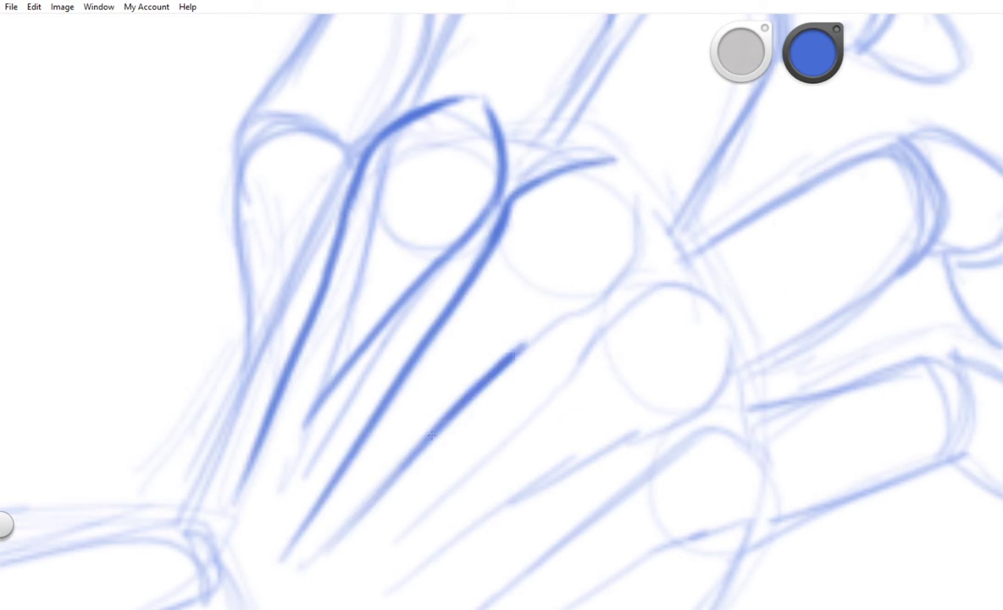
- Refine the remaining knuckles and tendons in bold lines and draw the thumb-side edge of the hand back
scroll(431, 435, "down", 3)
mouse_move(478, 214)
left_mouse_down()
mouse_move(543, 168)
mouse_move(229, 483)
left_mouse_up()
left_click_drag(532, 290, 258, 483)
left_click_drag(542, 373, 597, 280)
left_click_drag(515, 383, 312, 485)
scroll(508, 390, "down", 5)
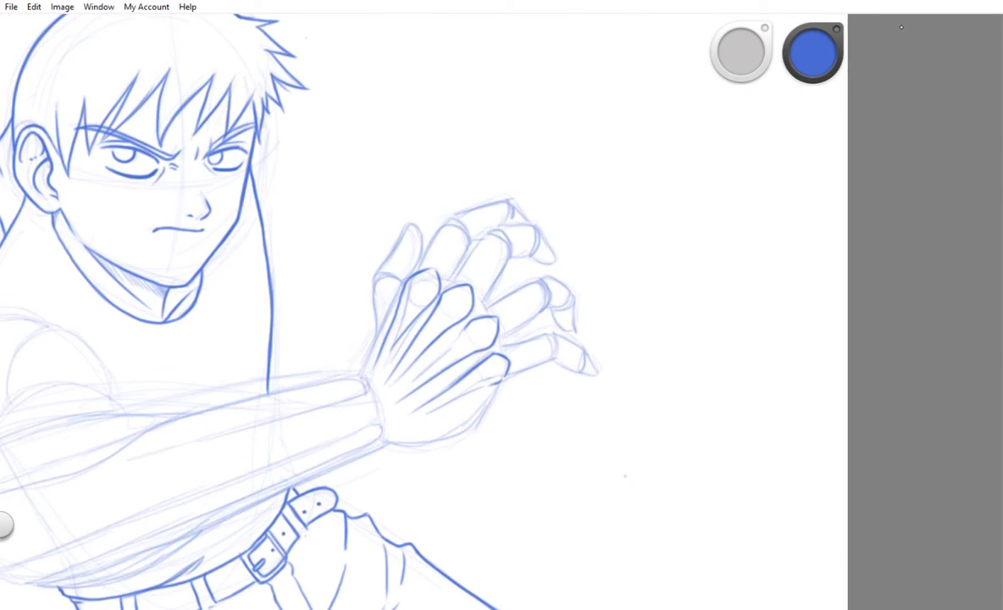
scroll(381, 339, "up", 5)
left_click_drag(425, 108, 359, 370)
- Draw the leaf-shaped upper forearm muscle in bold lines and the biceps arc above it
scroll(594, 169, "down", 5)
scroll(187, 390, "up", 5)
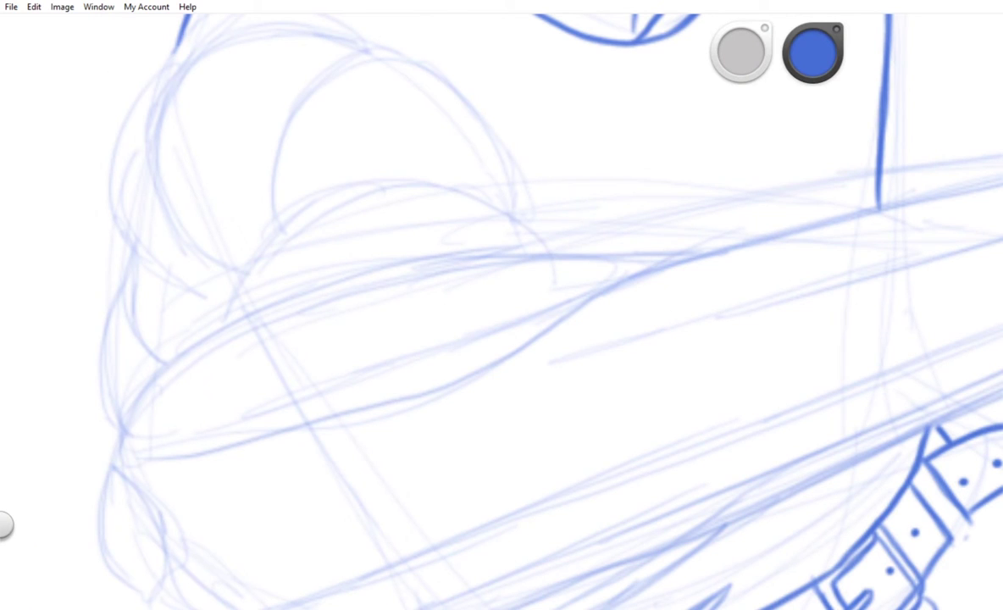
mouse_move(186, 347)
left_mouse_down()
mouse_move(364, 271)
mouse_move(670, 256)
mouse_move(479, 356)
left_mouse_up()
mouse_move(121, 457)
left_mouse_down()
mouse_move(522, 340)
mouse_move(491, 270)
mouse_move(193, 400)
left_mouse_up()
scroll(525, 339, "up", 1)
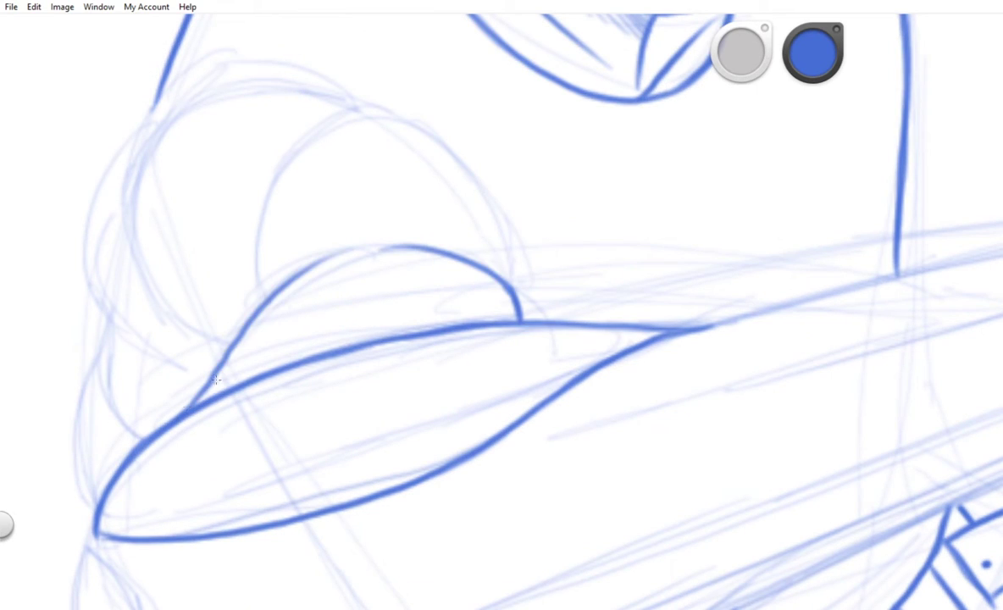
- Draw the rounded shoulder muscles in bold lines and the outer upper-arm contour down to the elbow
left_click_drag(268, 293, 355, 100)
mouse_move(513, 314)
left_mouse_down()
mouse_move(511, 216)
mouse_move(350, 94)
mouse_move(153, 280)
mouse_move(170, 373)
left_mouse_up()
scroll(188, 388, "down", 3)
scroll(188, 388, "up", 3)
mouse_move(458, 111)
left_mouse_down()
mouse_move(265, 93)
mouse_move(288, 386)
left_mouse_up()
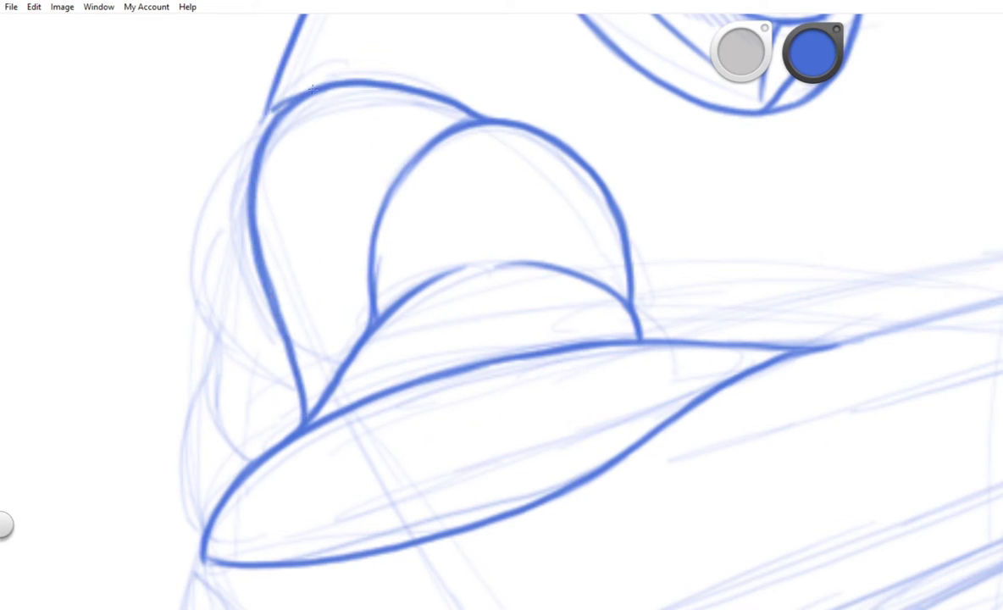
left_click_drag(225, 348, 254, 125)
left_click_drag(206, 551, 207, 326)
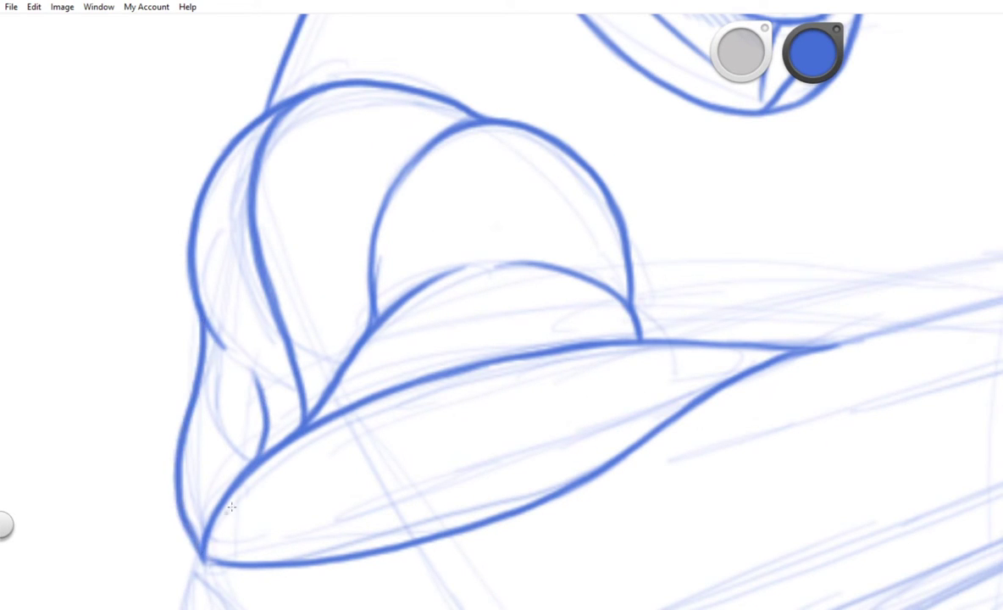
- Draw the elbow contour and the two converging crease lines running from it into the forearm
scroll(221, 268, "down", 1)
scroll(212, 238, "down", 3)
scroll(211, 238, "up", 3)
mouse_move(259, 343)
left_mouse_down()
mouse_move(303, 417)
mouse_move(617, 387)
left_mouse_up()
left_click_drag(327, 464, 474, 423)
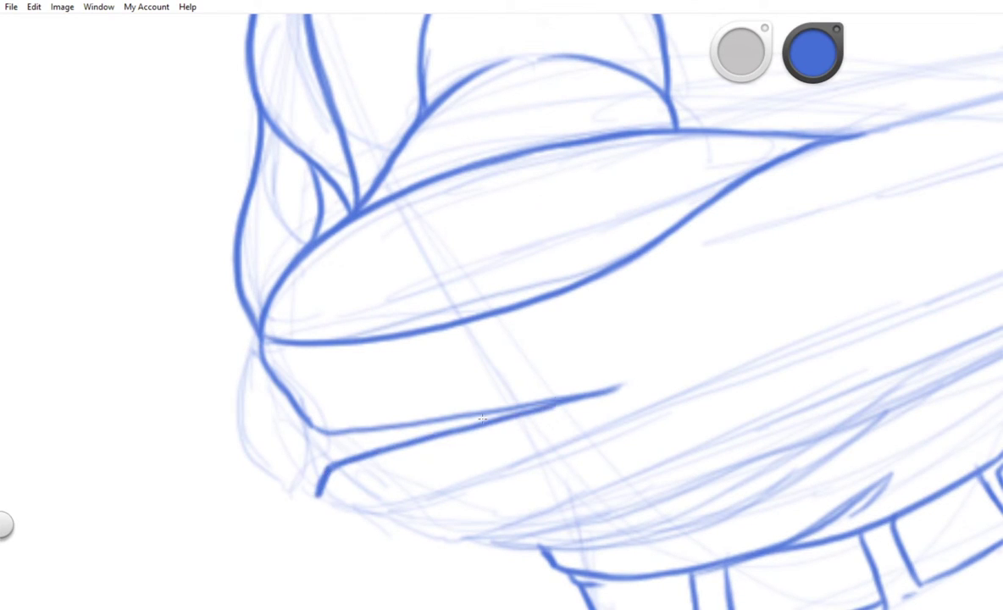
left_click_drag(313, 430, 631, 386)
left_click_drag(256, 343, 315, 500)
- Try to reshape the two crease lines extending from the elbow across the forearm
scroll(251, 417, "down", 3)
scroll(251, 417, "up", 3)
left_click_drag(229, 367, 466, 312)
left_click_drag(212, 394, 524, 333)
key("ctrl+z")
key("ctrl+z")
key("ctrl+z")
key("ctrl+z")
key("ctrl+z")
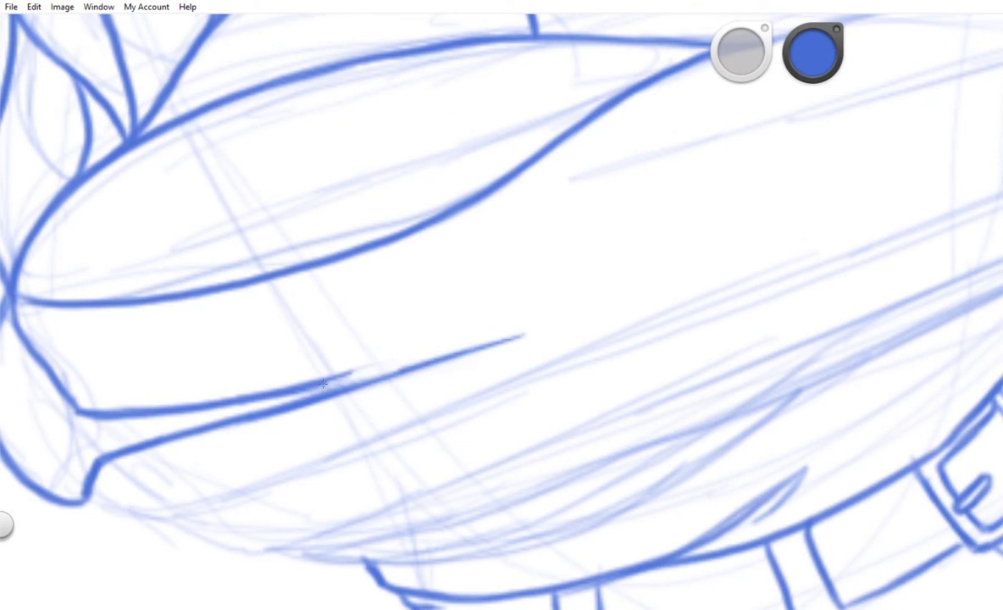
- Redraw the paired forearm creases from the elbow so that they taper together to a point
key("ctrl+y")
left_click_drag(334, 366, 513, 313)
left_click_drag(415, 330, 186, 403)
- Draw the forearm's upper contour to the wrist, round its end and draw the muscle line running back beneath it
scroll(393, 357, "down", 3)
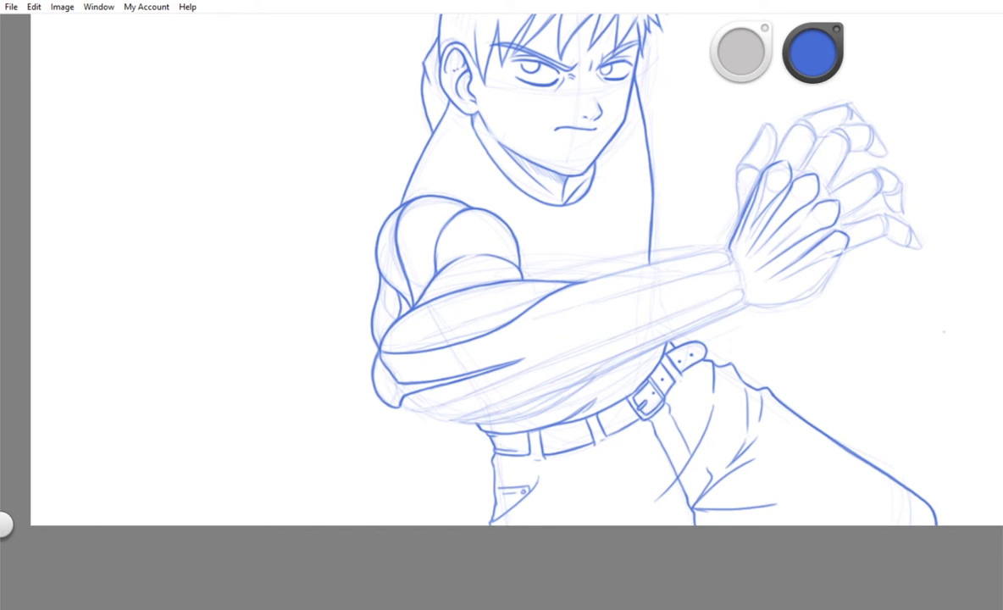
scroll(241, 243, "up", 3)
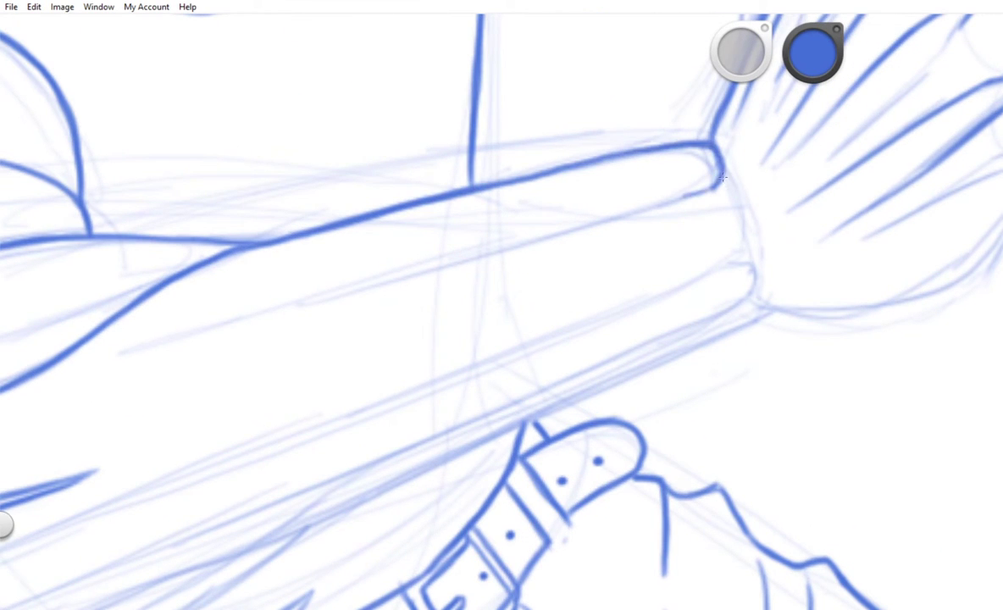
left_click_drag(722, 176, 176, 340)
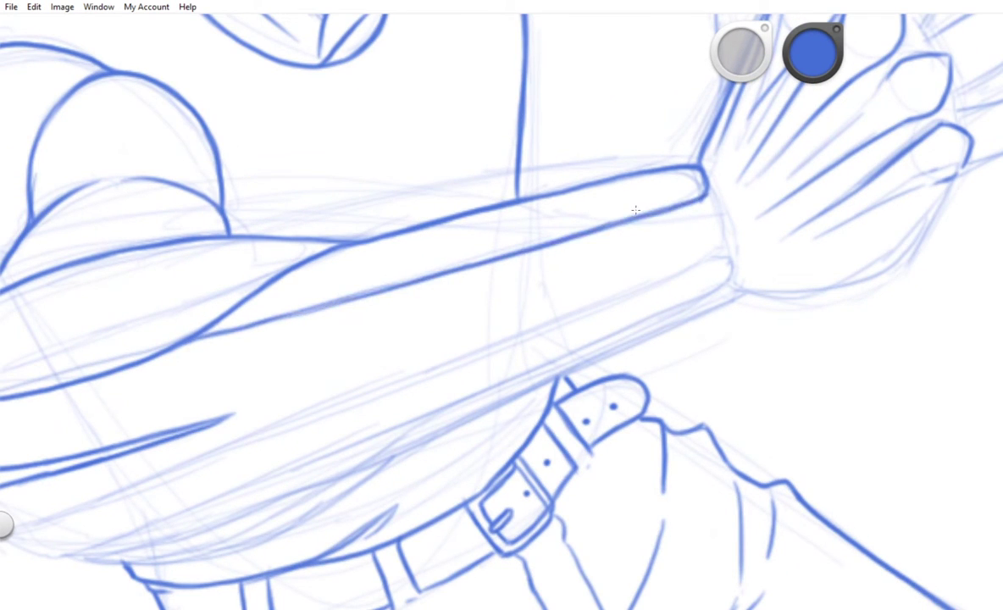
- Draw the lower muscle line from the wrist back to the elbow and start the curved contour along the forearm's underside
left_click_drag(635, 210, 594, 79)
mouse_move(626, 164)
left_mouse_down()
mouse_move(712, 169)
mouse_move(188, 428)
left_mouse_up()
left_click_drag(250, 462, 629, 332)
left_click_drag(371, 489, 195, 449)
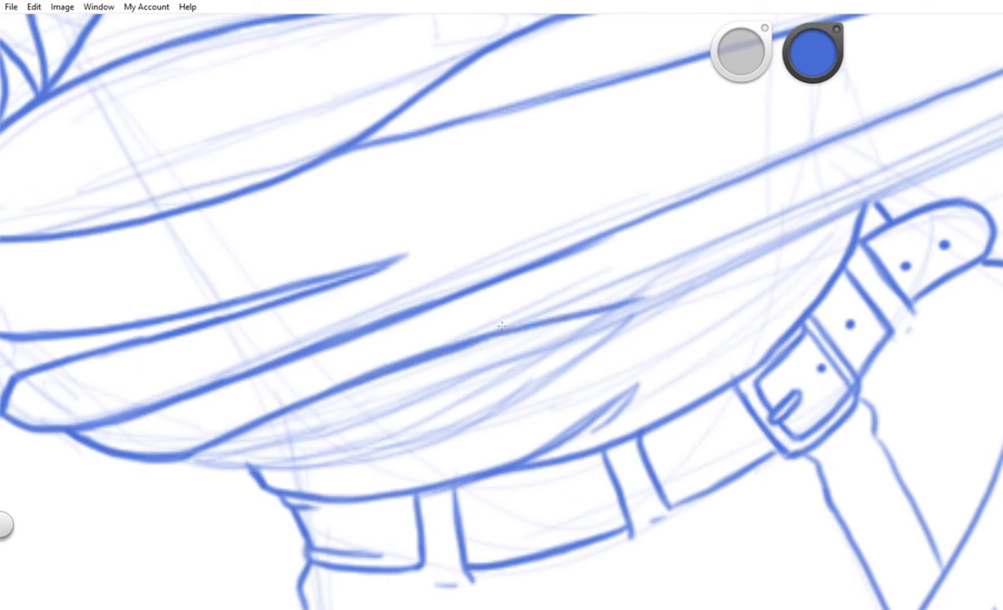
- Draw the wrist edge and carry the forearm's underside contour from the elbow to the wrist's lower corner
left_click_drag(575, 307, 186, 449)
left_click_drag(498, 390, 129, 406)
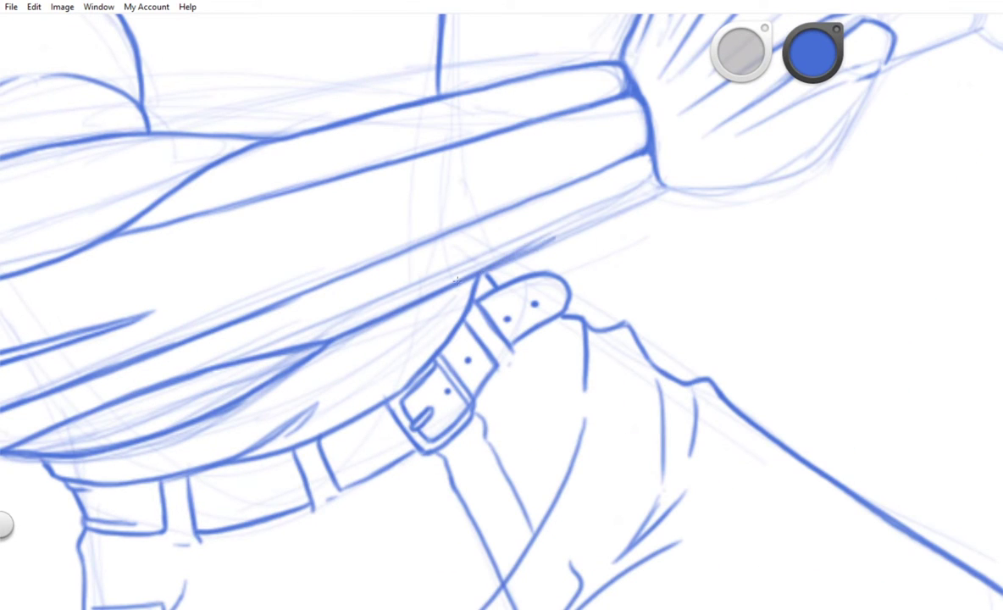
scroll(541, 249, "down", 3)
scroll(541, 249, "up", 5)
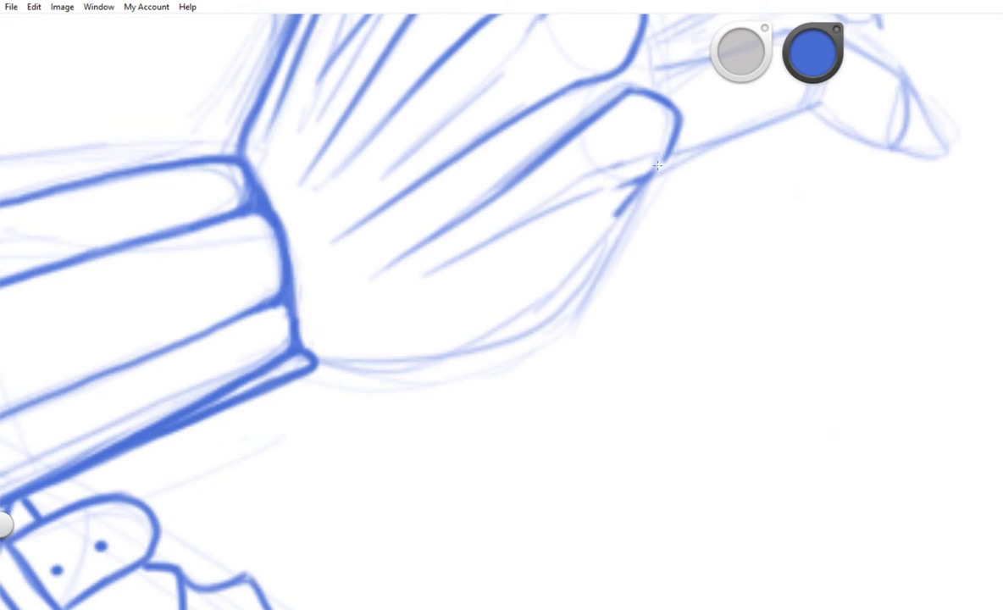
- Draw the lower edge of the palm, the first segments of the four fingers and the short connecting lines between the knuckles
scroll(499, 313, "down", 4)
scroll(499, 313, "up", 6)
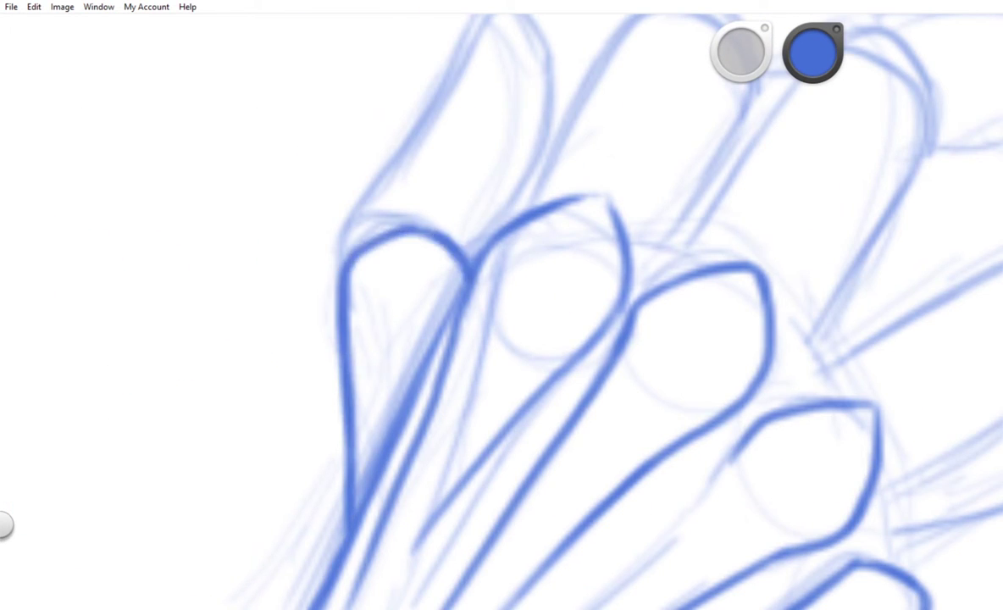
scroll(435, 203, "up", 3)
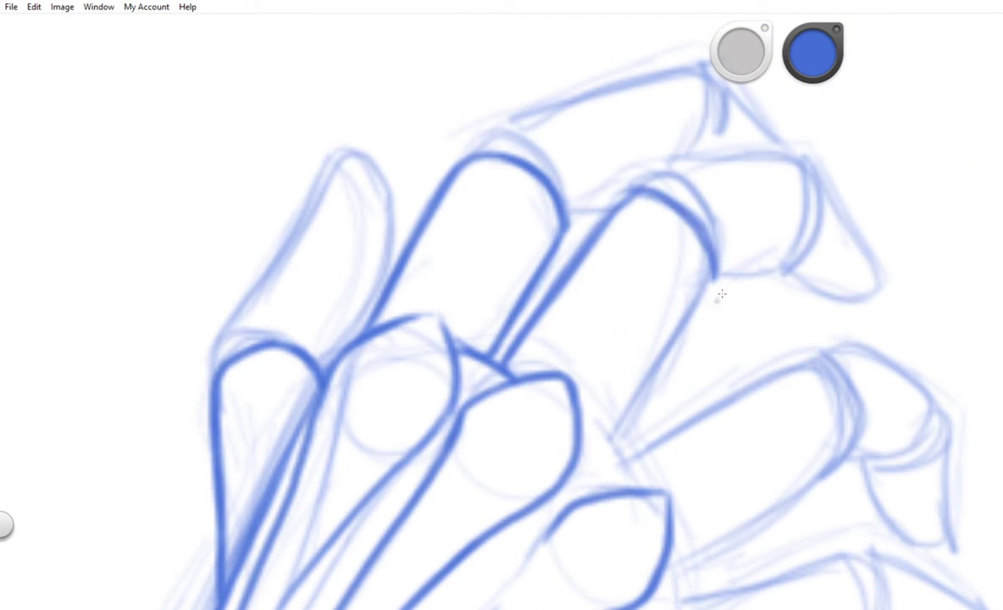
mouse_move(621, 461)
left_mouse_down()
mouse_move(431, 365)
mouse_move(614, 242)
mouse_move(457, 527)
left_mouse_up()
scroll(307, 168, "up", 3)
scroll(307, 168, "down", 2)
scroll(587, 511, "down", 6)
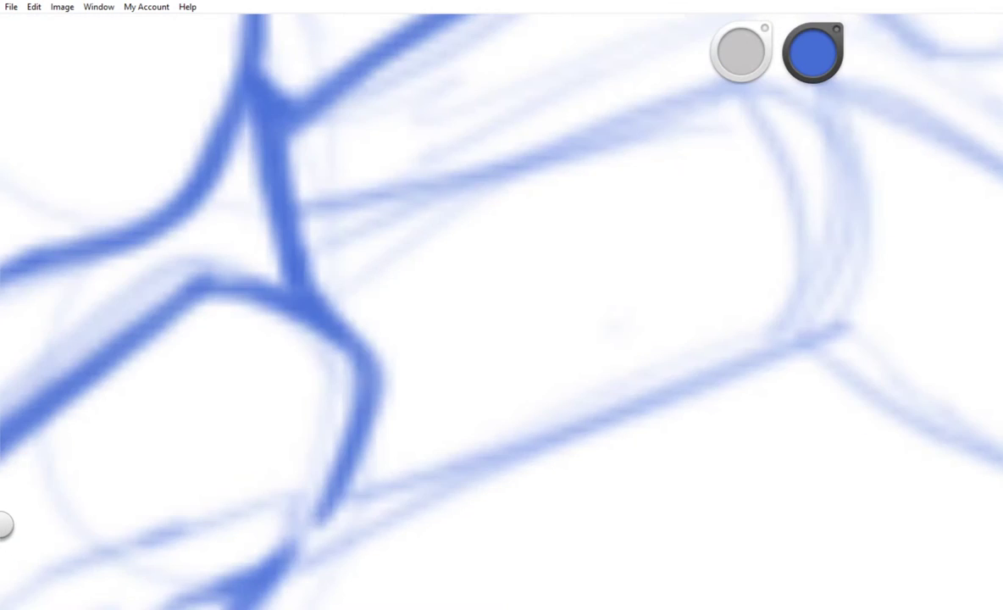
- Draw the leftmost digit's joint arc and its rounded upper segment over the rough sketch
scroll(587, 495, "up", 8)
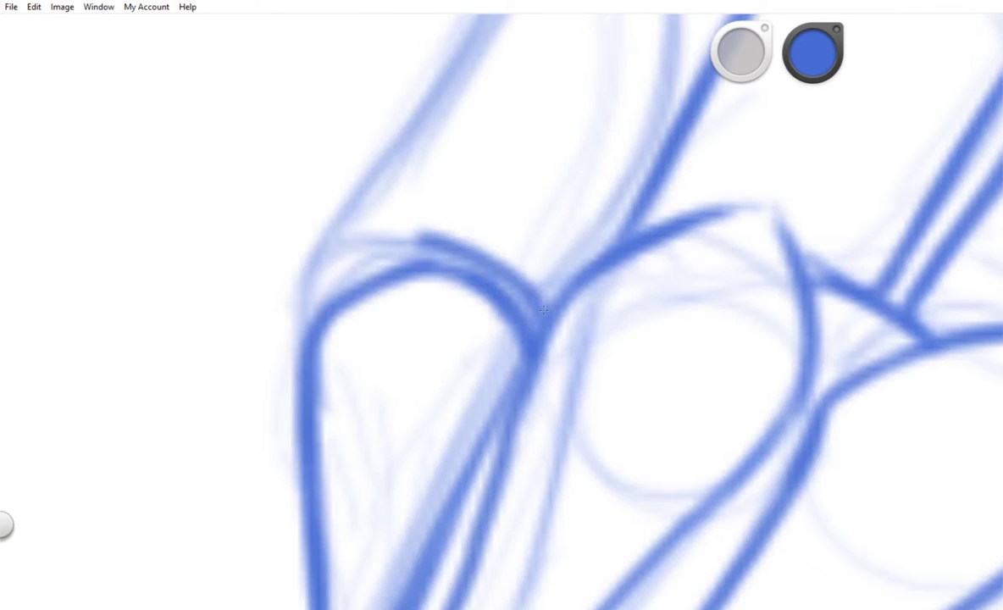
scroll(378, 452, "up", 2)
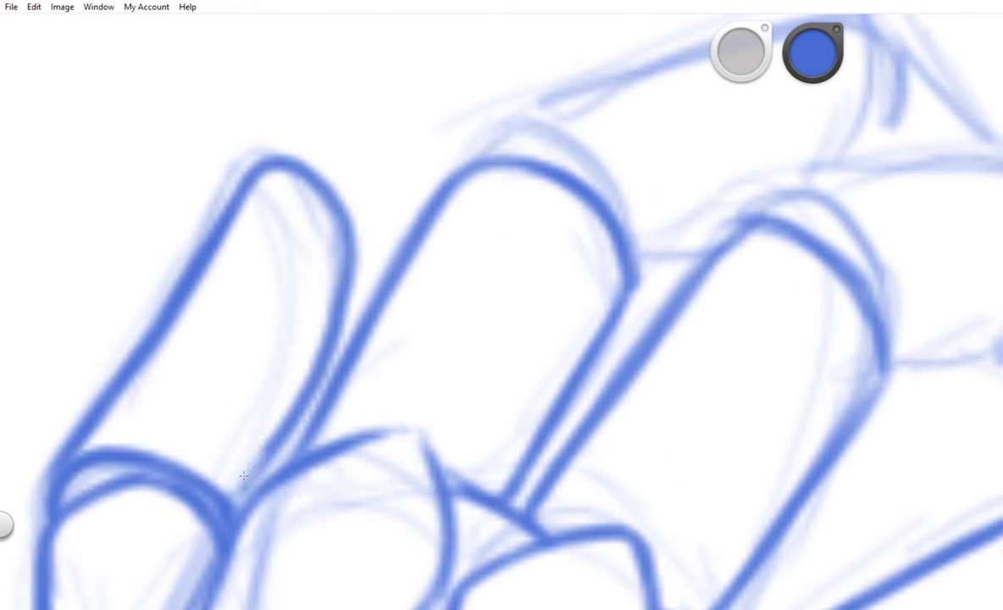
scroll(378, 453, "up", 2)
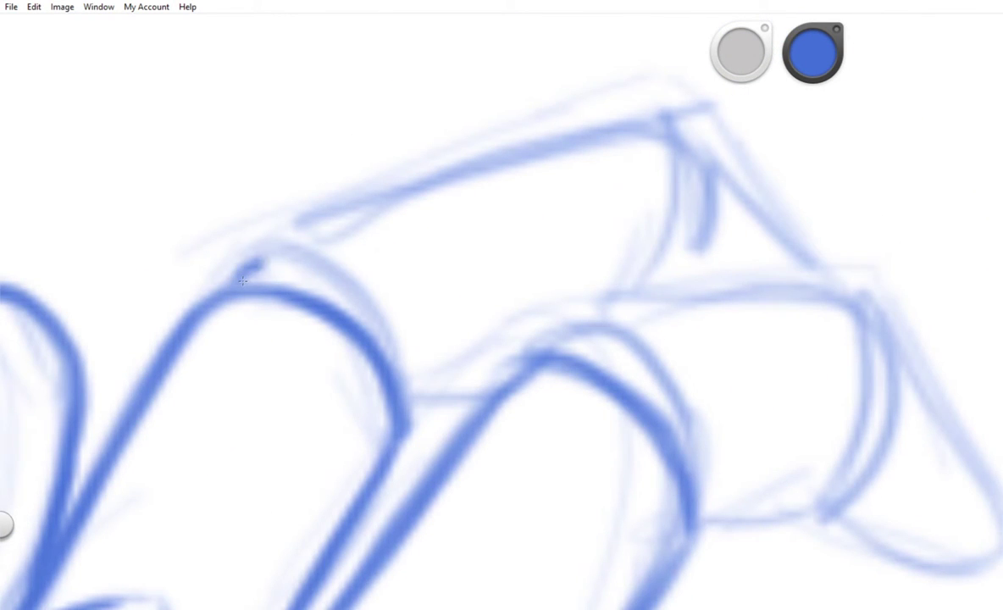
- Draw the joint arcs of the two upper fingers and the middle segment of the second finger
left_click_drag(244, 281, 394, 386)
left_click_drag(395, 385, 255, 309)
left_click_drag(356, 297, 506, 434)
left_click_drag(496, 422, 586, 391)
left_click_drag(652, 225, 593, 419)
left_click_drag(386, 275, 640, 207)
left_click_drag(615, 254, 597, 405)
left_click_drag(678, 424, 426, 403)
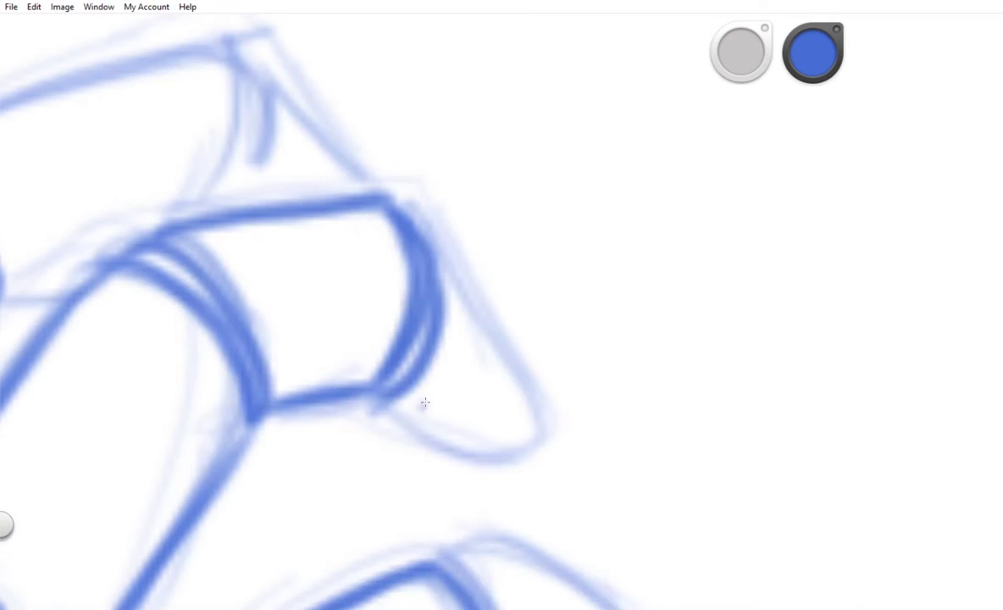
- Draw the second finger's rounded tip and the top finger's middle segment and tip
scroll(425, 403, "down", 4)
left_click_drag(288, 385, 567, 106)
left_click_drag(136, 254, 513, 101)
left_click_drag(509, 102, 601, 296)
left_click_drag(551, 123, 703, 267)
scroll(760, 277, "up", 4)
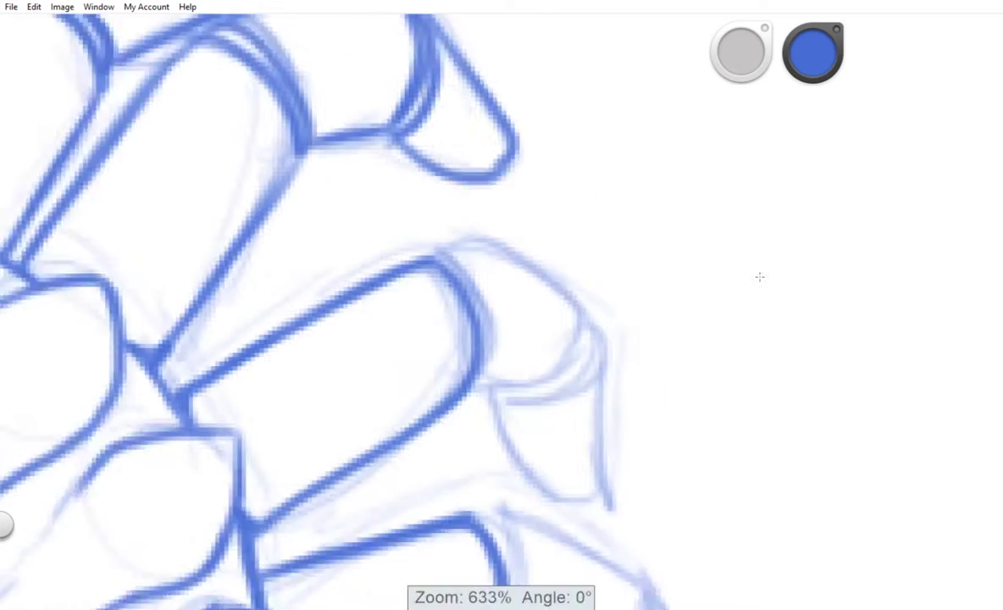
- Draw the joint arcs, middle segments and pointed tips of the two lower fingers
scroll(760, 276, "down", 3)
left_click_drag(517, 258, 415, 372)
left_click_drag(424, 203, 361, 347)
mouse_move(360, 200)
left_mouse_down()
mouse_move(529, 284)
mouse_move(475, 471)
left_mouse_up()
left_click_drag(416, 373, 546, 483)
scroll(475, 407, "up", 3)
mouse_move(284, 199)
left_mouse_down()
mouse_move(302, 343)
mouse_move(445, 385)
mouse_move(457, 289)
left_mouse_up()
mouse_move(458, 284)
left_mouse_down()
mouse_move(534, 394)
mouse_move(411, 428)
left_mouse_up()
scroll(483, 347, "down", 3)
scroll(483, 348, "up", 3)
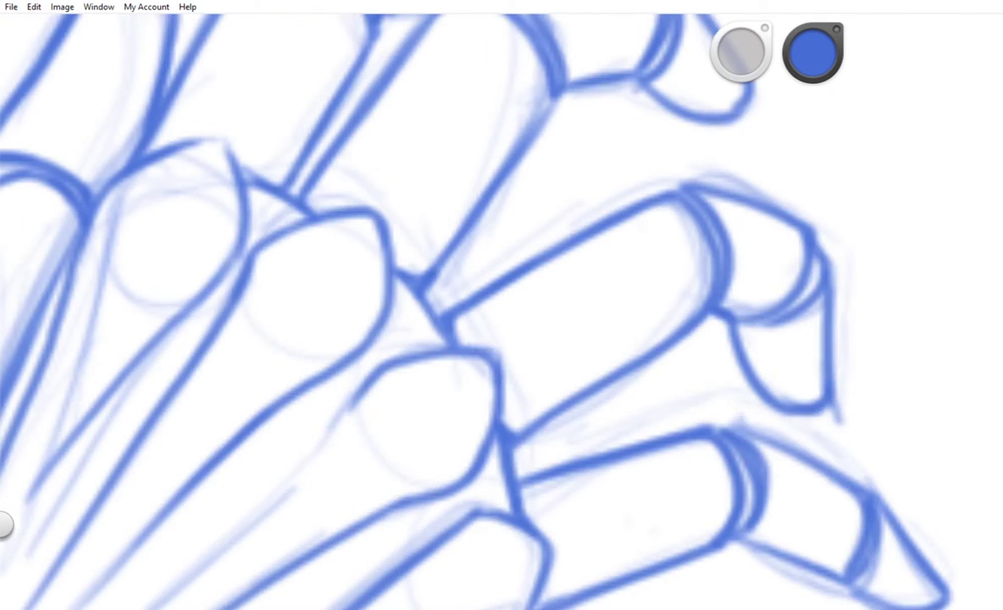
- Reposition the drawn hand slightly against the wrist and apply the transformation
scroll(657, 291, "down", 3)
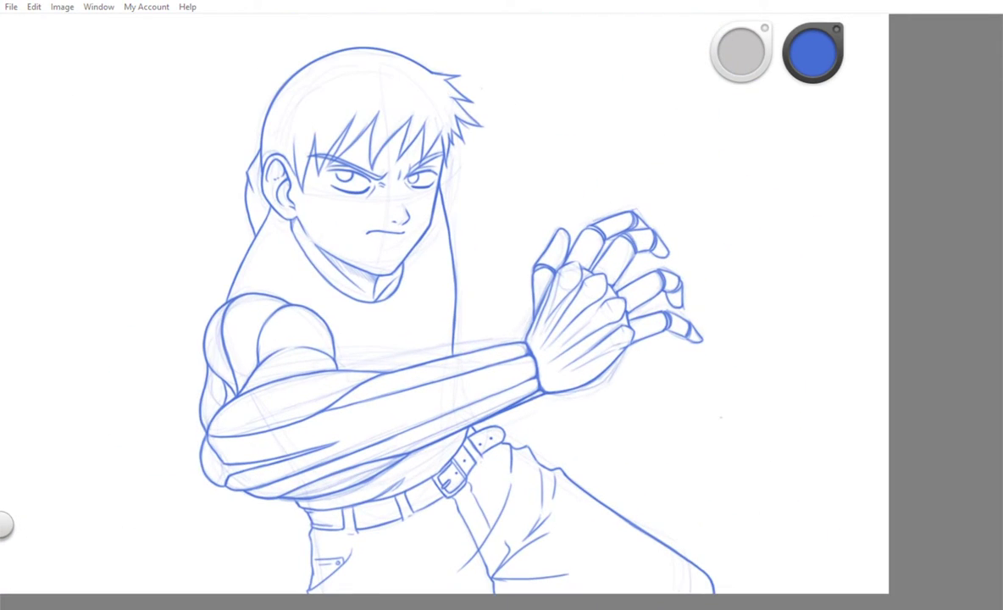
scroll(415, 320, "up", 3)
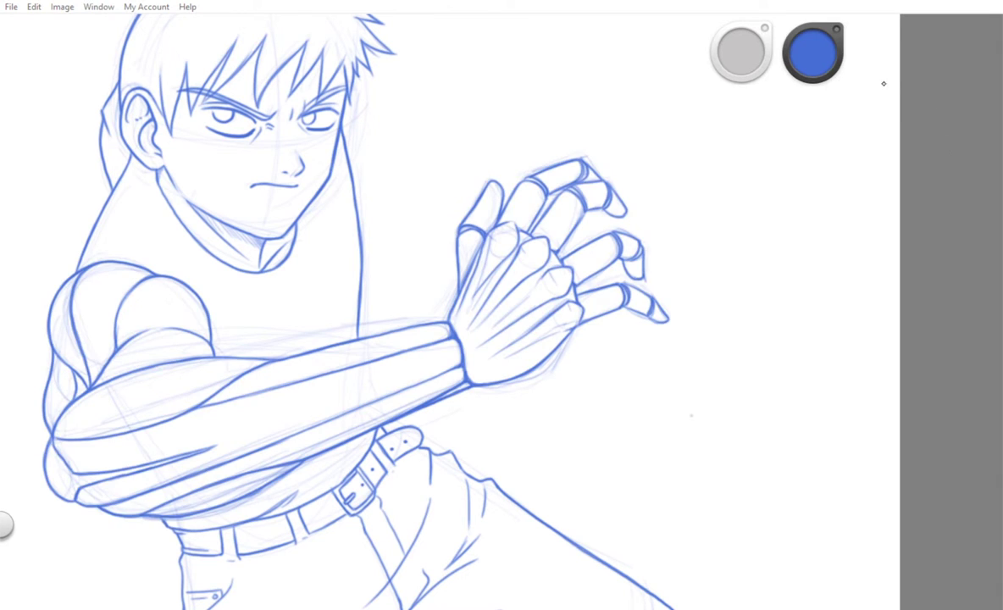
left_click_drag(495, 145, 501, 140)
left_click_drag(571, 314, 559, 306)
key("Return")
- Close the gaps in the wrist line and add the outer contour line from the shoulder down to the forearm
scroll(440, 305, "up", 1)
scroll(481, 375, "up", 5)
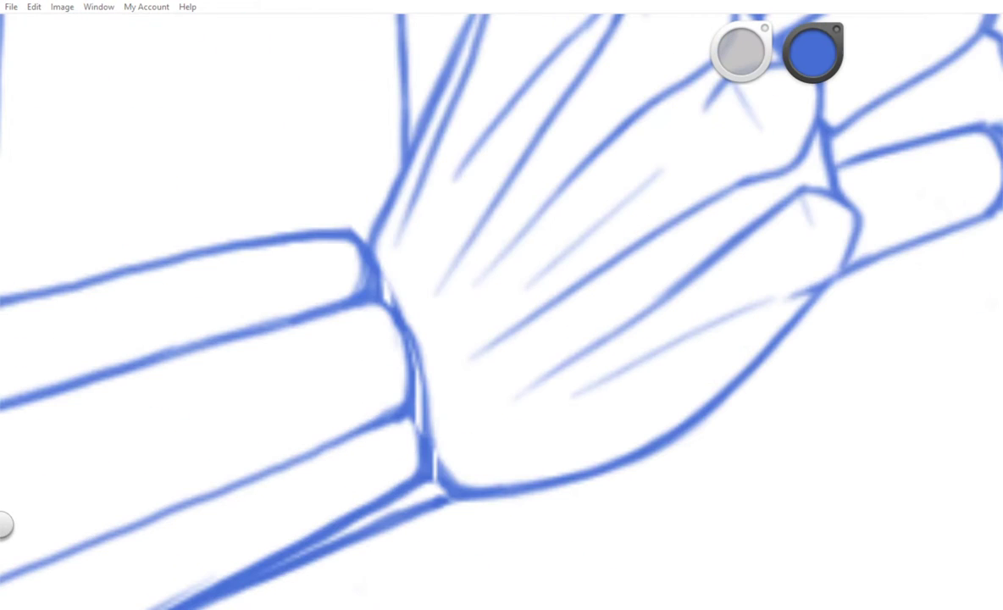
scroll(414, 306, "down", 3)
scroll(464, 426, "up", 1)
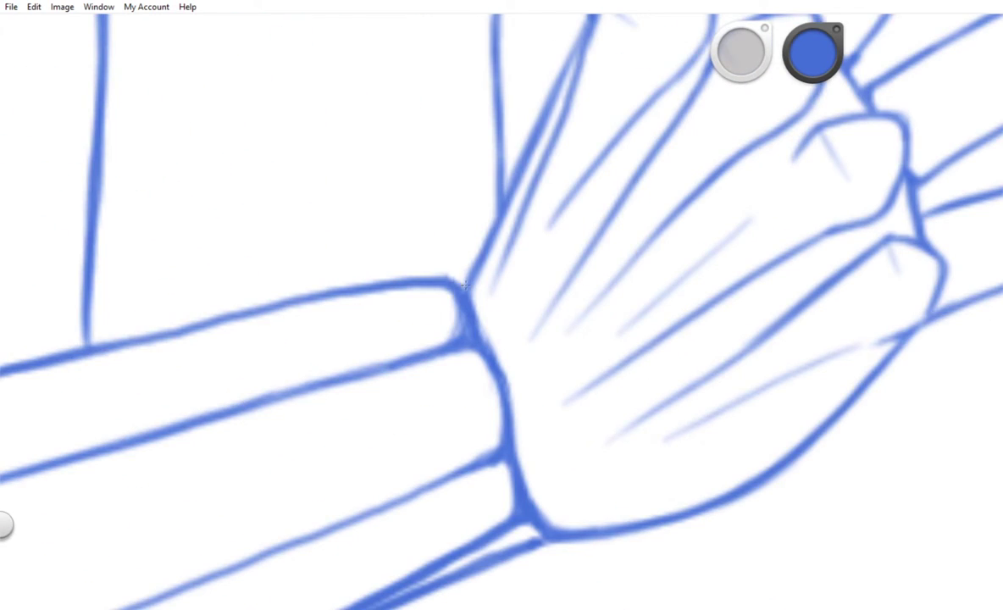
scroll(515, 172, "down", 5)
scroll(392, 314, "up", 6)
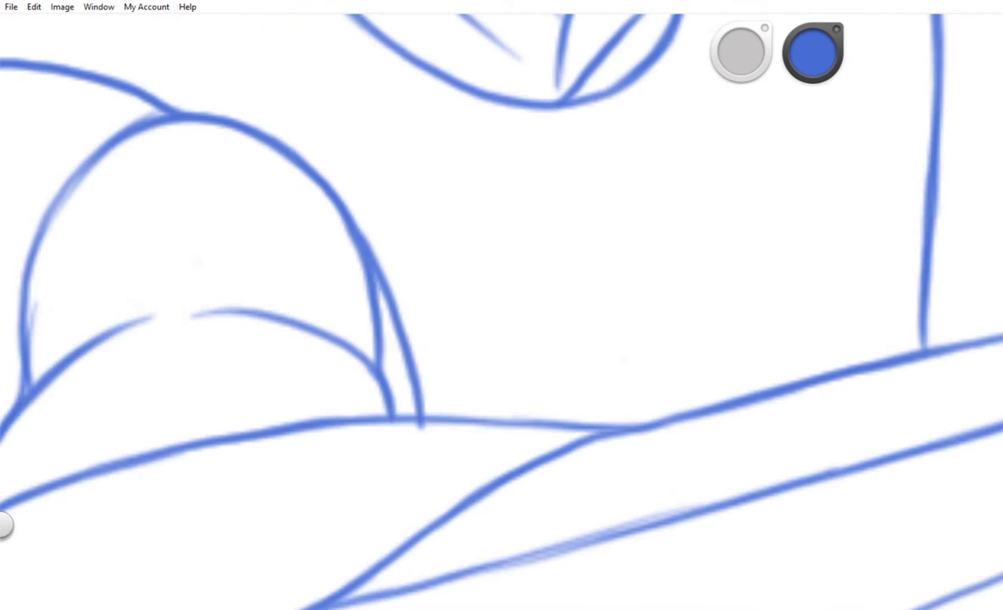
scroll(435, 429, "down", 5)
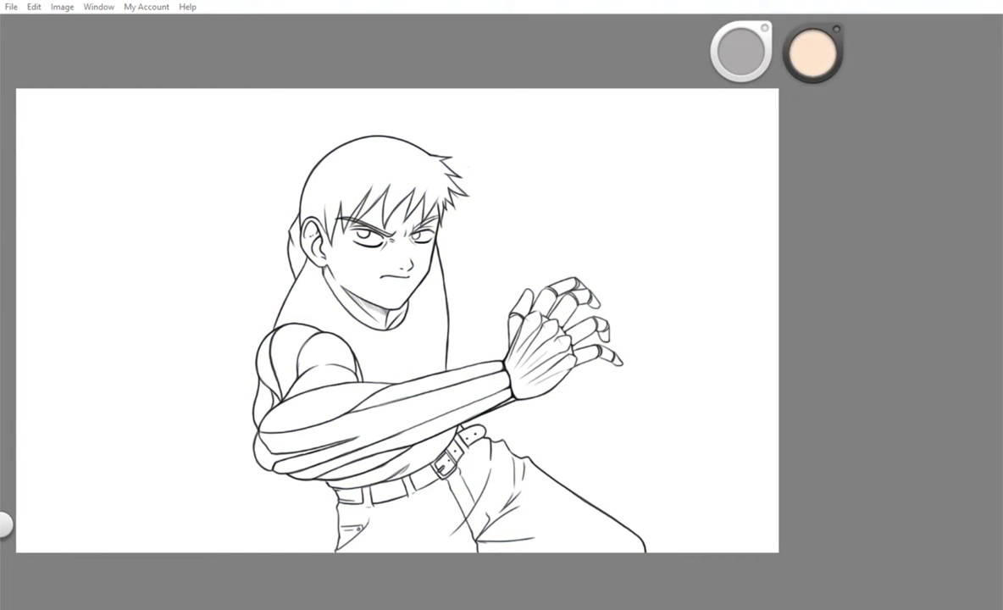
- Paint the face, ear and neck in a light peach skin tone beneath the black line art
scroll(381, 245, "up", 5)
mouse_move(305, 356)
left_mouse_down()
mouse_move(316, 292)
mouse_move(474, 339)
left_mouse_up()
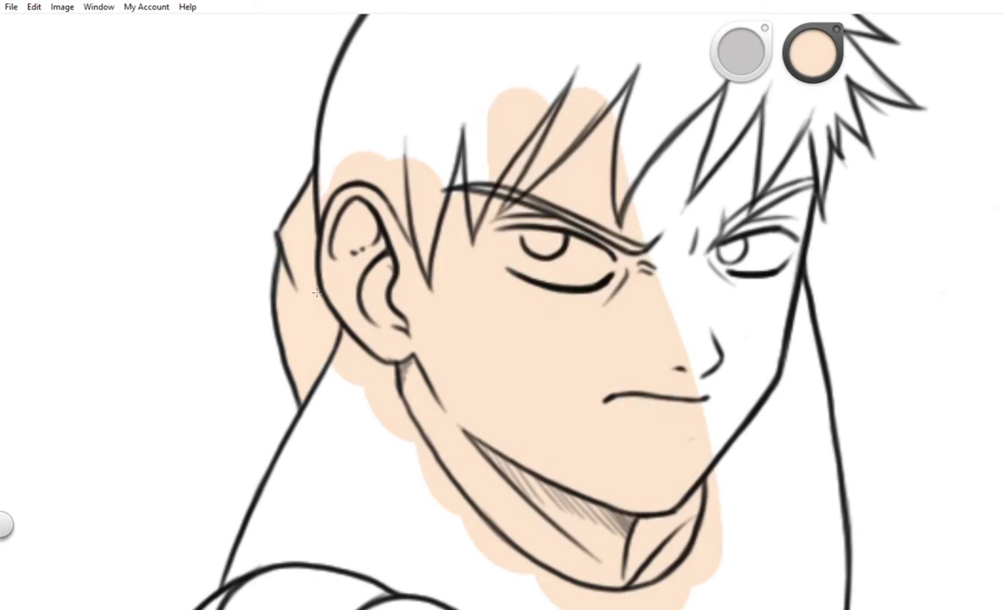
scroll(531, 288, "up", 2)
scroll(376, 314, "down", 5)
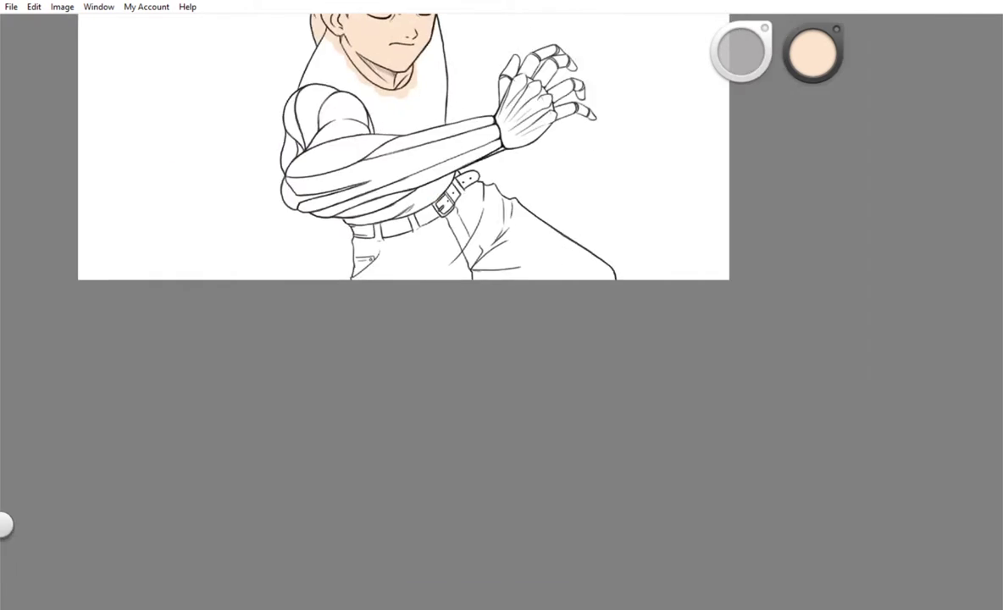
- Paint the shirt black below the collar and along the neck and jaw to the torso's outline
scroll(376, 313, "up", 4)
left_click_drag(369, 336, 448, 257)
scroll(311, 337, "up", 3)
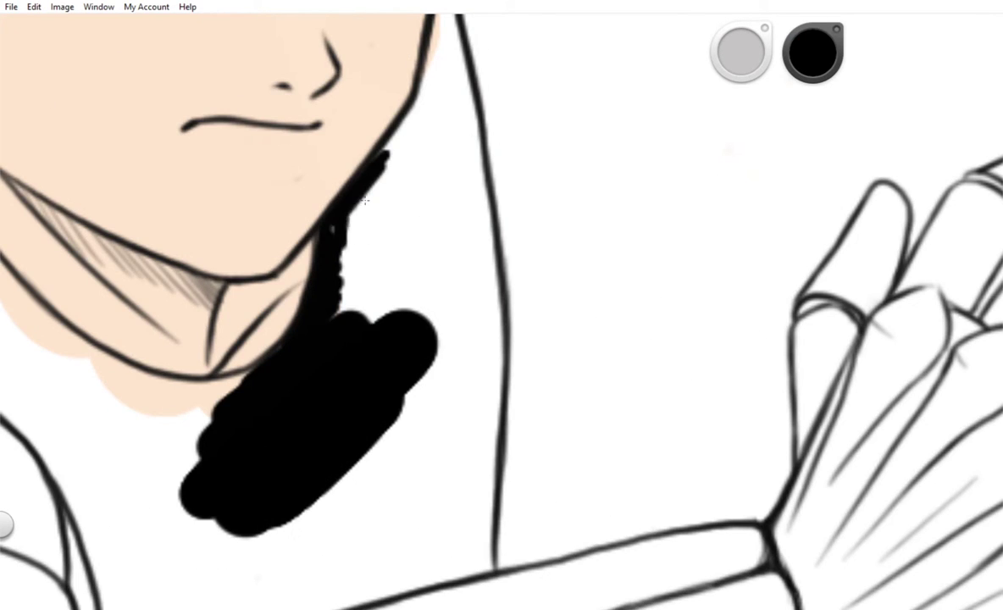
mouse_move(365, 200)
left_mouse_down()
mouse_move(468, 125)
mouse_move(398, 85)
left_mouse_up()
left_click_drag(339, 301, 352, 221)
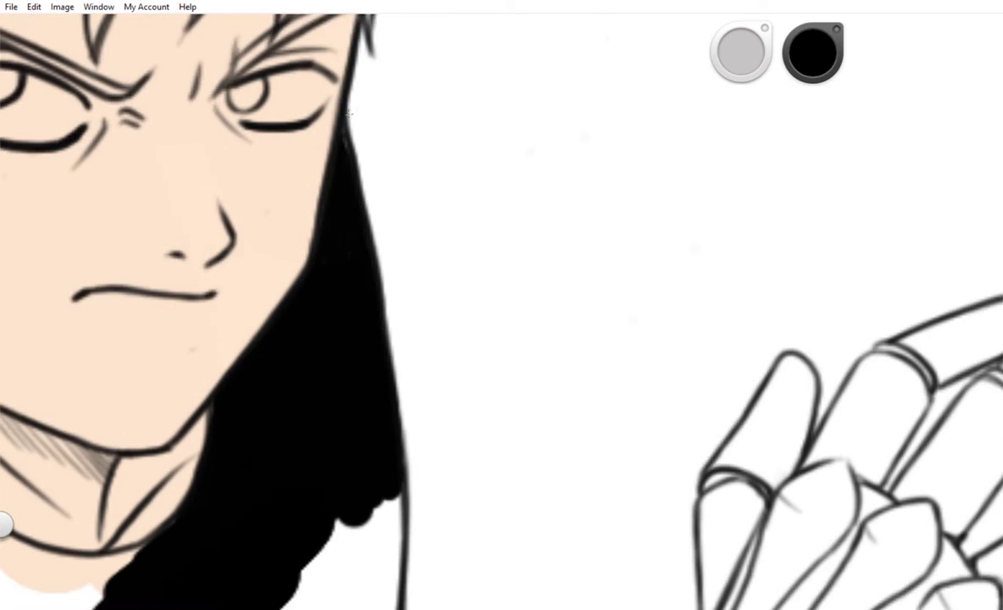
- Fill the chest of the shirt with black down to the forearm and across towards the shoulder
left_click_drag(356, 356, 356, 118)
left_click_drag(288, 424, 363, 372)
mouse_move(511, 422)
left_mouse_down()
mouse_move(441, 280)
mouse_move(475, 254)
left_mouse_up()
mouse_move(93, 250)
left_mouse_down()
mouse_move(251, 333)
mouse_move(195, 424)
left_mouse_up()
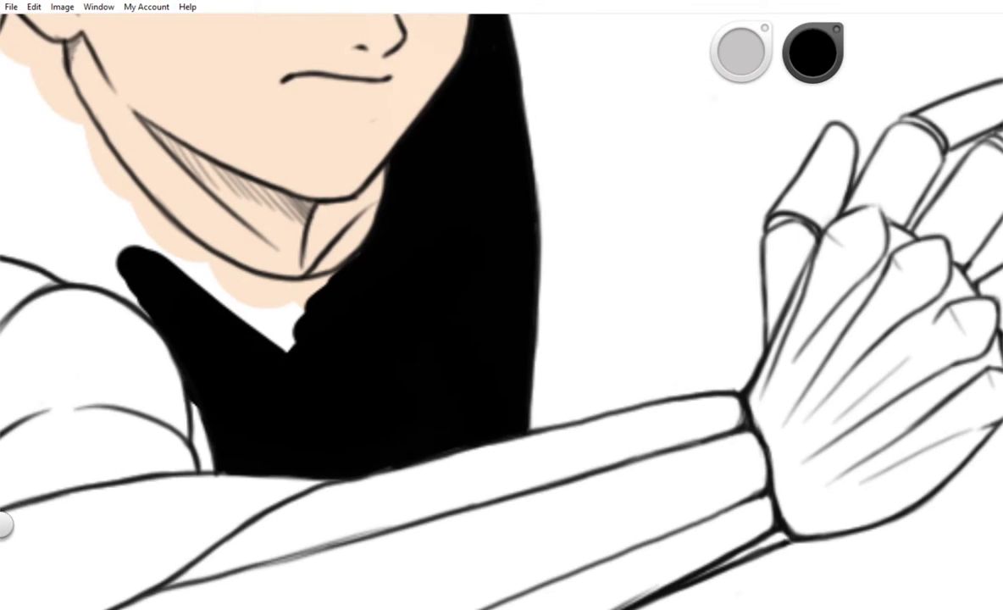
- Fill the shirt black from behind the ear along the back outline and around the collar to the shoulder
scroll(502, 305, "down", 2)
left_click_drag(245, 123, 223, 223)
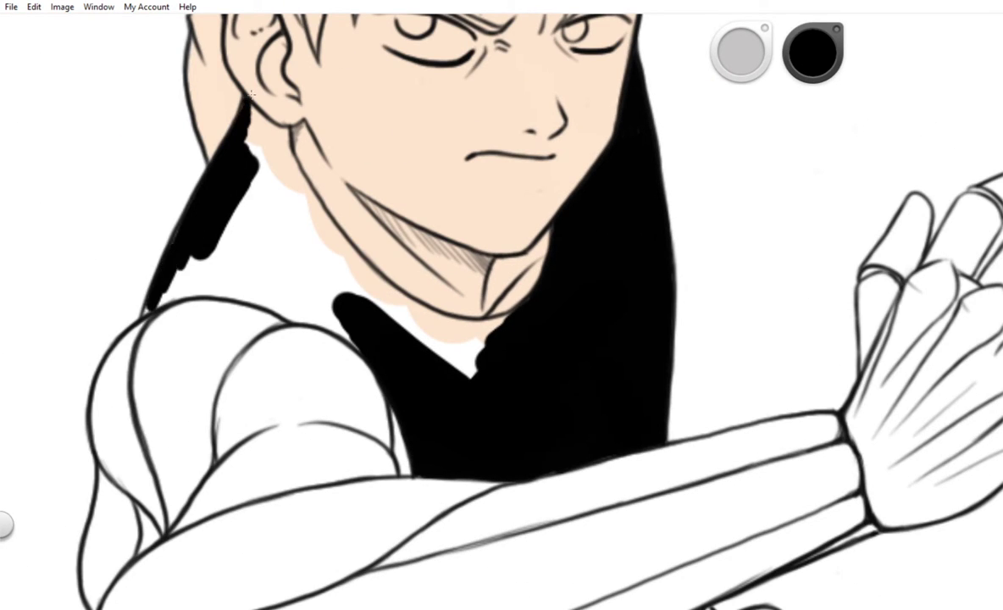
scroll(183, 326, "up", 3)
mouse_move(177, 332)
left_mouse_down()
mouse_move(283, 270)
mouse_move(271, 354)
left_mouse_up()
scroll(271, 354, "up", 3)
scroll(336, 172, "down", 2)
left_click_drag(329, 327, 516, 466)
- Fill the lower part of the shirt with black between the forearm's underside and the belt
scroll(544, 466, "down", 3)
scroll(251, 343, "up", 4)
left_click(251, 343)
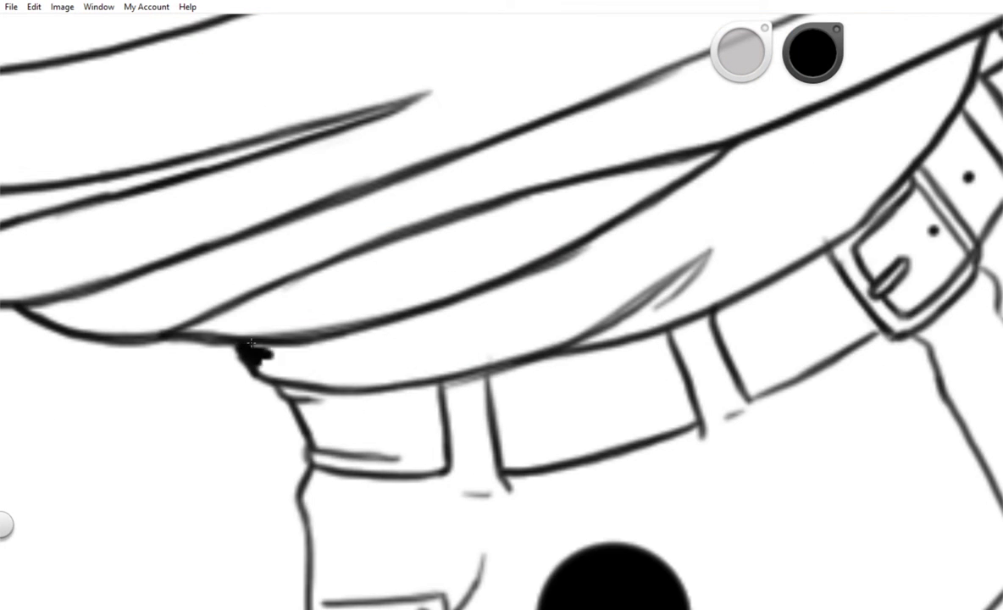
mouse_move(251, 343)
left_mouse_down()
mouse_move(594, 289)
mouse_move(728, 161)
left_mouse_up()
mouse_move(508, 192)
left_mouse_down()
mouse_move(290, 376)
mouse_move(534, 222)
mouse_move(399, 389)
left_mouse_up()
scroll(398, 390, "down", 3)
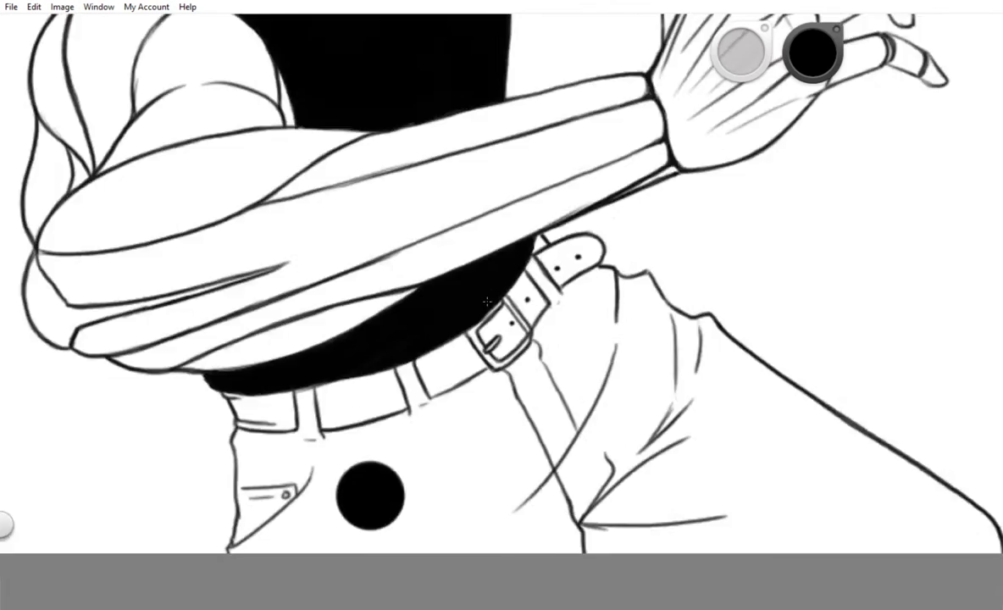
scroll(424, 438, "up", 3)
scroll(461, 491, "down", 3)
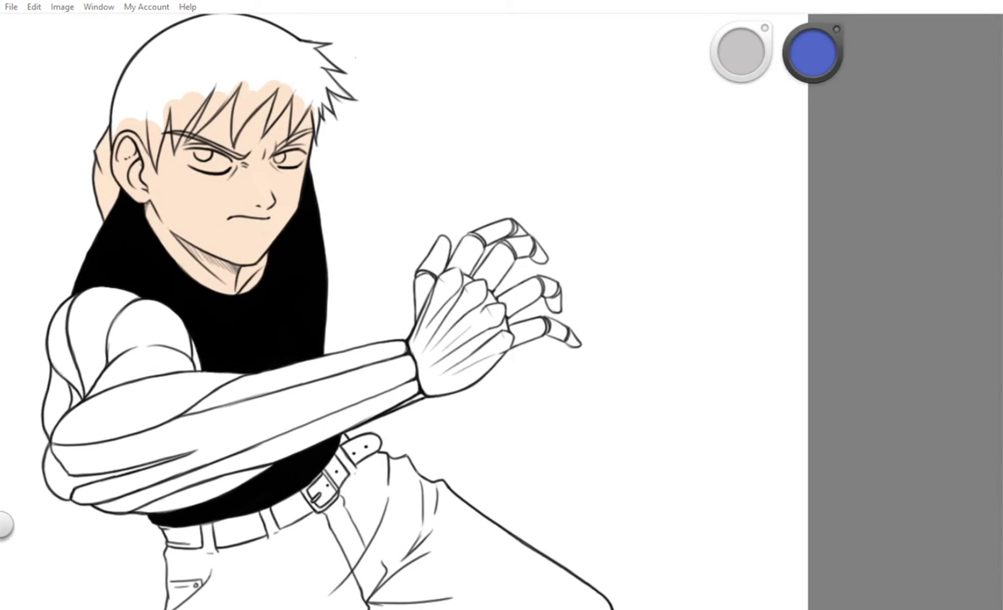
- Handwrite a blue note starting "Black SHIRT" beside the head, with an arrow pointing to the shirt
scroll(399, 254, "up", 2)
left_click_drag(418, 282, 377, 318)
left_click_drag(428, 243, 422, 209)
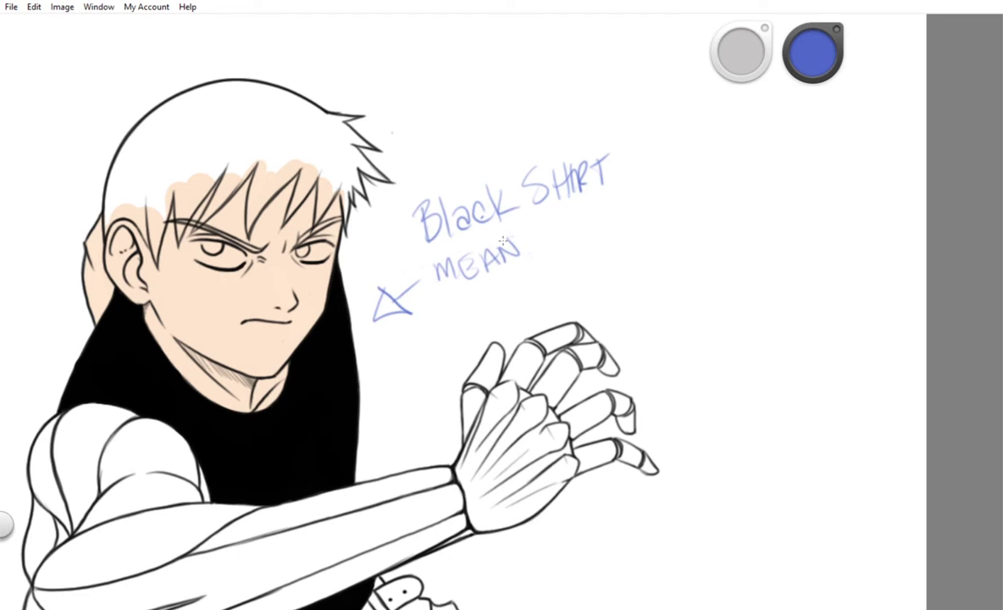
- Undo the handwritten blue note and its arrow beside the head
key("ctrl+z")
key("ctrl+z")
key("ctrl+z")
key("ctrl+z")
key("ctrl+z")
key("ctrl+z")
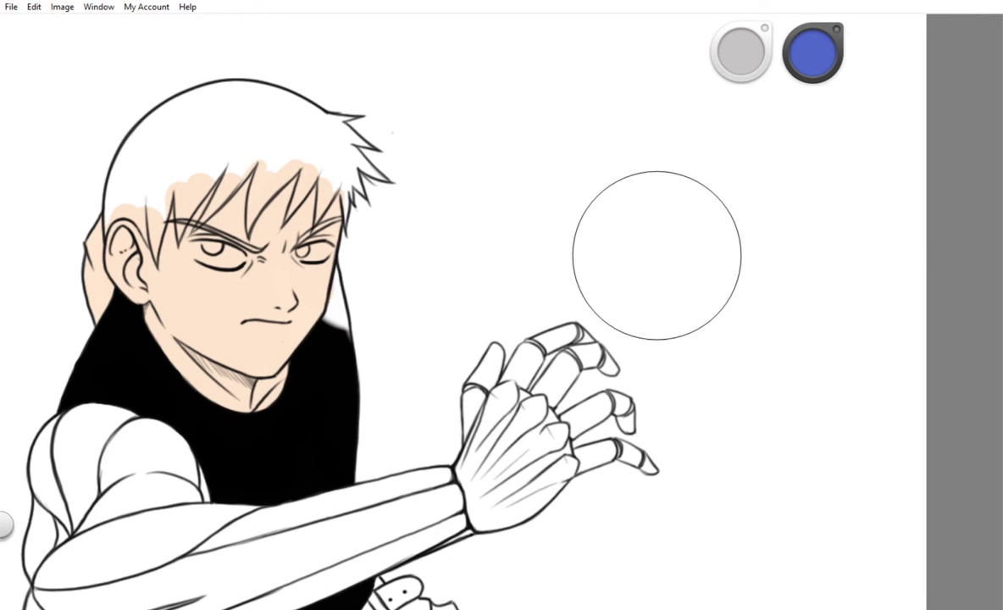
- Paint the hair reddish brown from the crown down around the ear and across the fringe
scroll(458, 305, "down", 3)
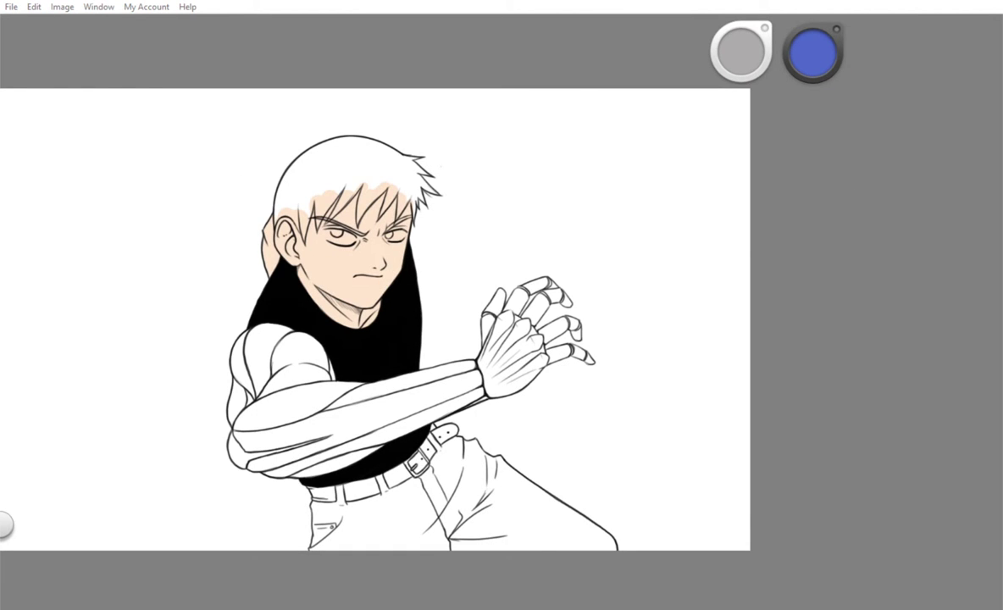
scroll(316, 177, "up", 5)
left_click_drag(370, 108, 244, 222)
left_click_drag(394, 72, 174, 289)
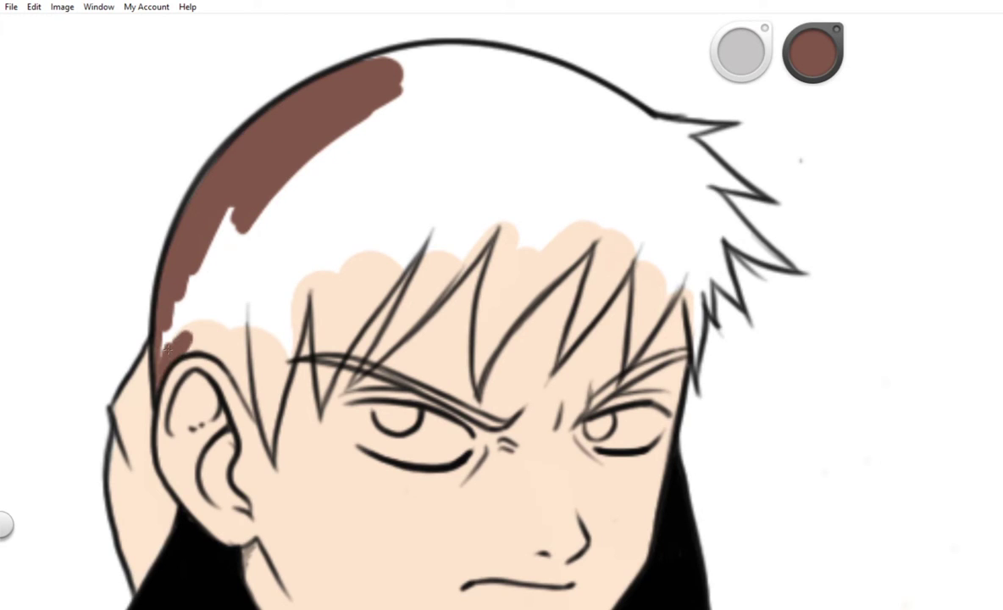
mouse_move(218, 338)
left_mouse_down()
mouse_move(195, 237)
mouse_move(364, 98)
mouse_move(254, 382)
mouse_move(399, 204)
mouse_move(533, 93)
mouse_move(406, 254)
mouse_move(474, 193)
left_mouse_up()
scroll(474, 193, "up", 3)
mouse_move(344, 123)
left_mouse_down()
mouse_move(326, 255)
mouse_move(279, 389)
mouse_move(383, 146)
left_mouse_up()
mouse_move(316, 370)
left_mouse_down()
mouse_move(475, 220)
mouse_move(508, 169)
mouse_move(593, 136)
mouse_move(418, 389)
mouse_move(406, 297)
mouse_move(458, 212)
mouse_move(526, 254)
mouse_move(381, 169)
mouse_move(551, 174)
mouse_move(610, 271)
mouse_move(652, 288)
left_mouse_up()
scroll(501, 305, "down", 5)
scroll(501, 305, "up", 3)
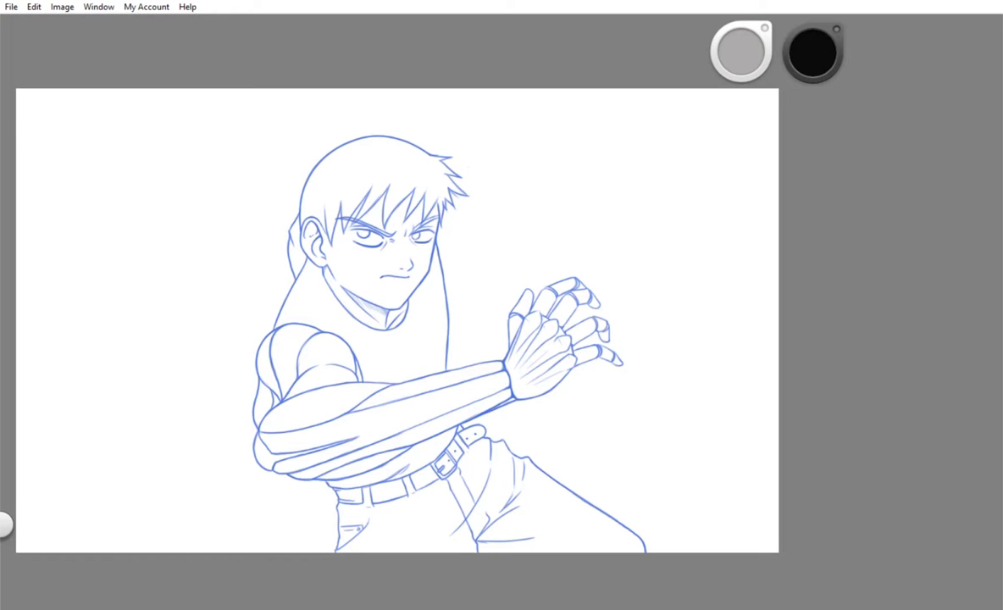
- Recolour the blue line art black across the arm, hand, head, torso and trousers
left_click_drag(258, 424, 397, 288)
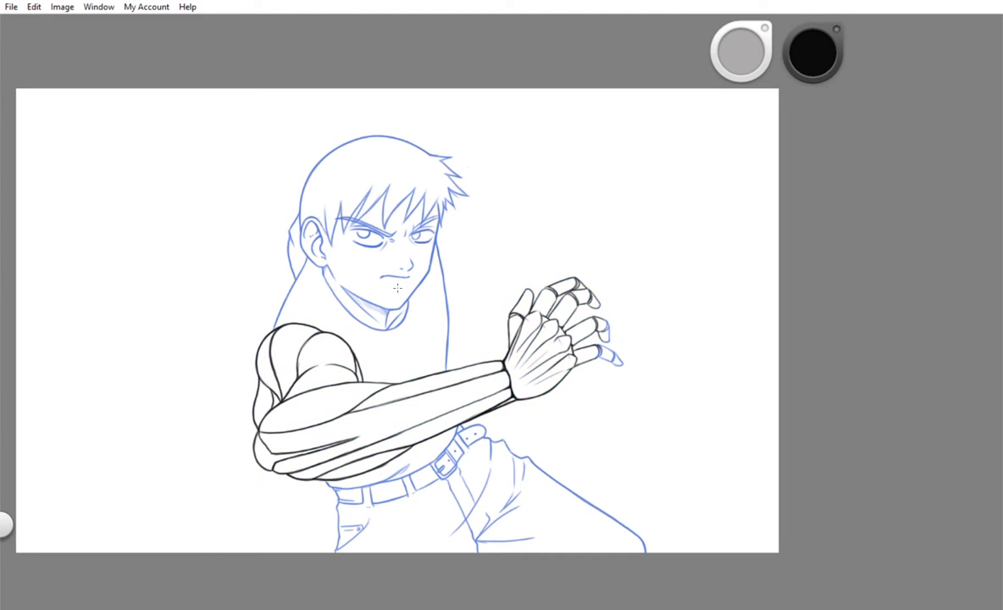
mouse_move(389, 385)
left_mouse_down()
mouse_move(468, 347)
mouse_move(381, 212)
left_mouse_up()
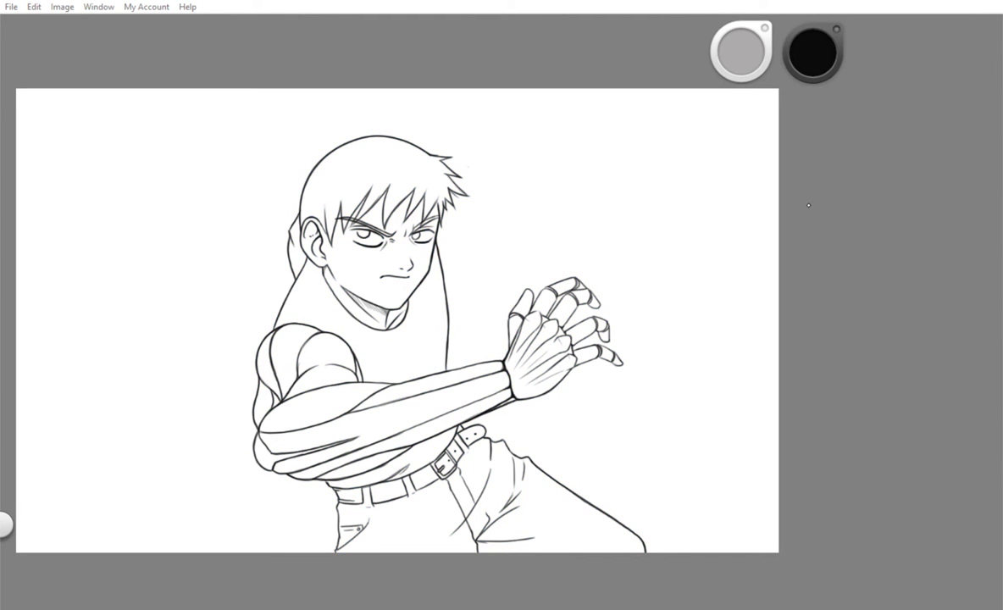
- Paint the face, ear and neck in a light peach skin tone, continuing across the cheek and nose
scroll(296, 220, "up", 5)
mouse_move(297, 259)
left_mouse_down()
mouse_move(316, 292)
mouse_move(509, 466)
left_mouse_up()
scroll(424, 297, "up", 3)
left_click_drag(339, 254, 475, 356)
scroll(280, 298, "up", 3)
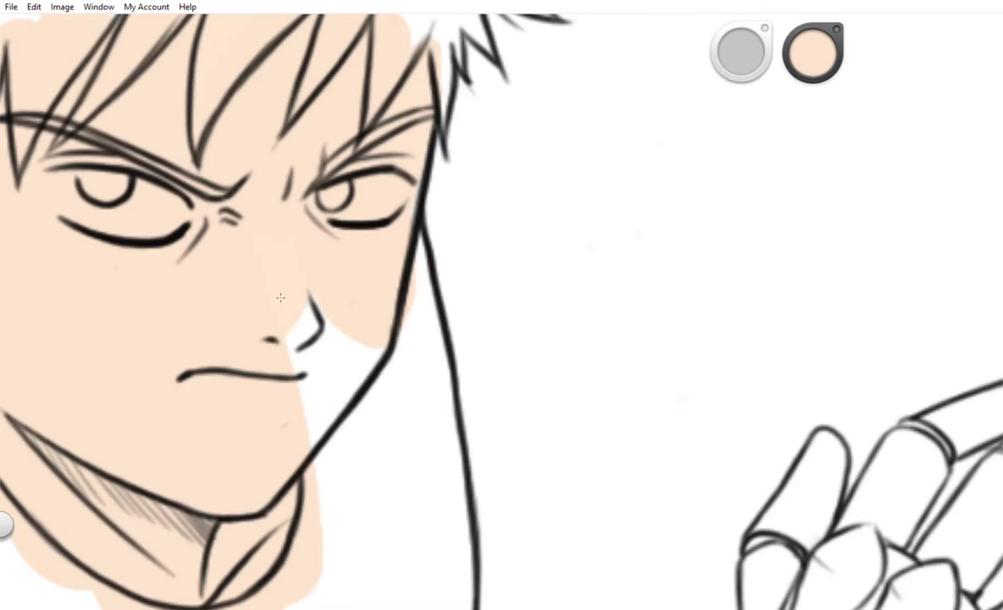
left_click_drag(280, 298, 305, 356)
- Paint the shirt black from the collar up along the jaw and out to its far edge
scroll(280, 298, "down", 6)
scroll(855, 264, "up", 3)
left_click_drag(220, 424, 356, 330)
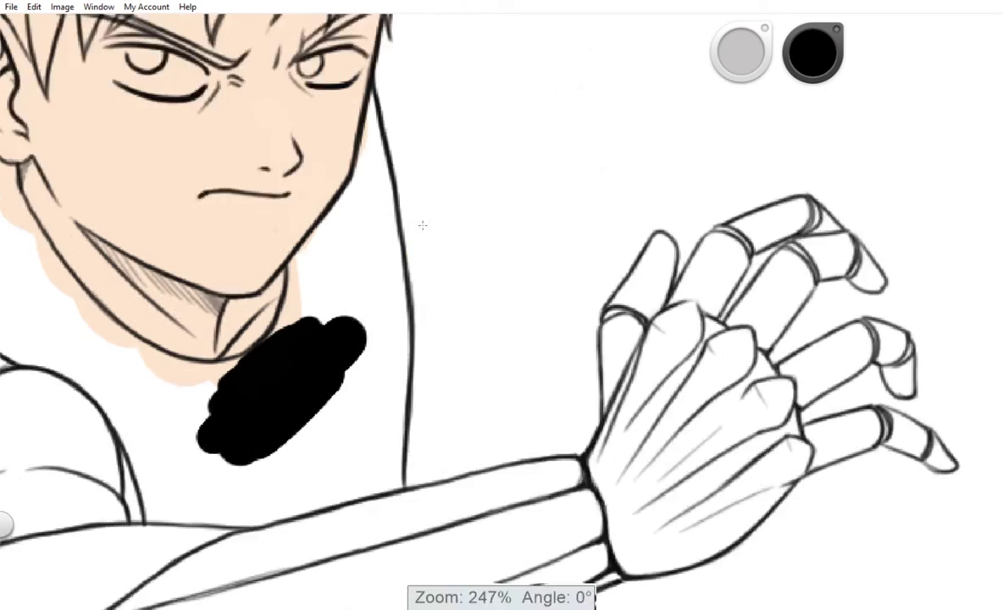
scroll(356, 331, "up", 3)
left_click_drag(212, 491, 373, 238)
left_click_drag(322, 322, 424, 169)
mouse_move(458, 322)
left_mouse_down()
mouse_move(365, 201)
mouse_move(337, 300)
left_mouse_up()
scroll(365, 201, "up", 5)
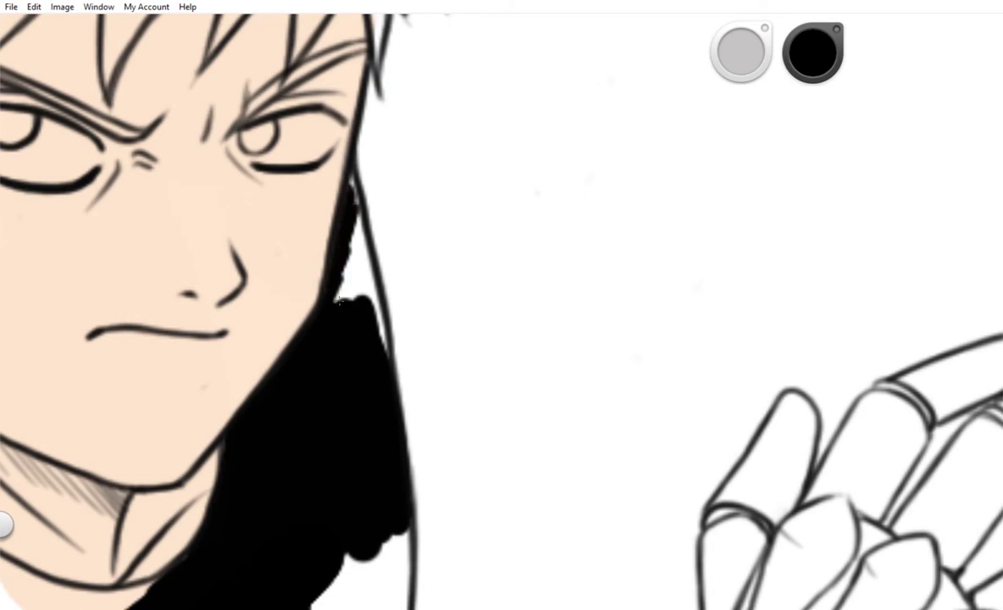
- Fill the lower chest of the shirt with black above the forearm and beside the shoulder
scroll(502, 305, "down", 5)
left_click_drag(271, 356, 364, 423)
left_click_drag(475, 398, 458, 263)
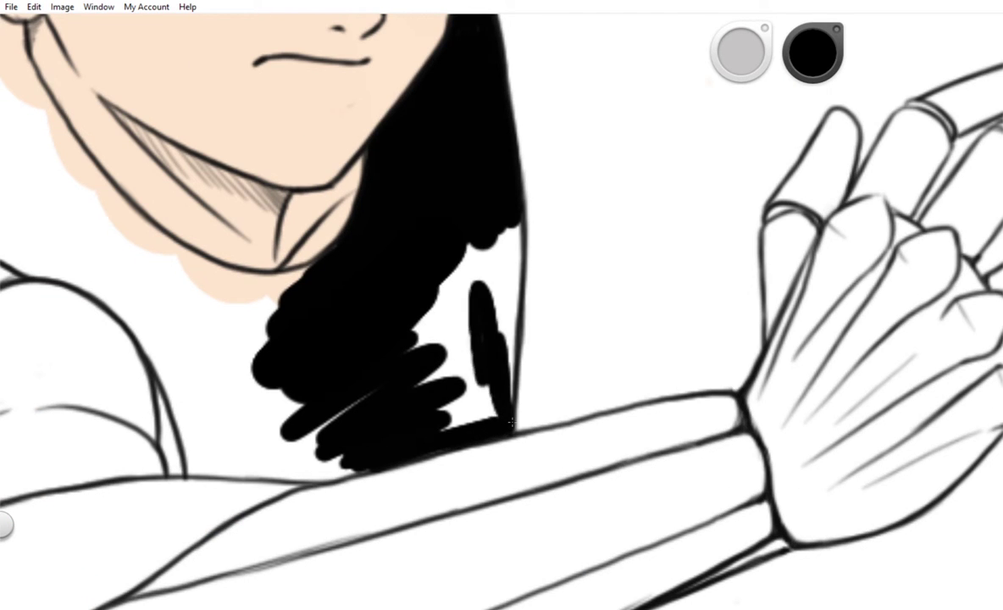
left_click_drag(424, 390, 468, 269)
left_click_drag(95, 253, 250, 333)
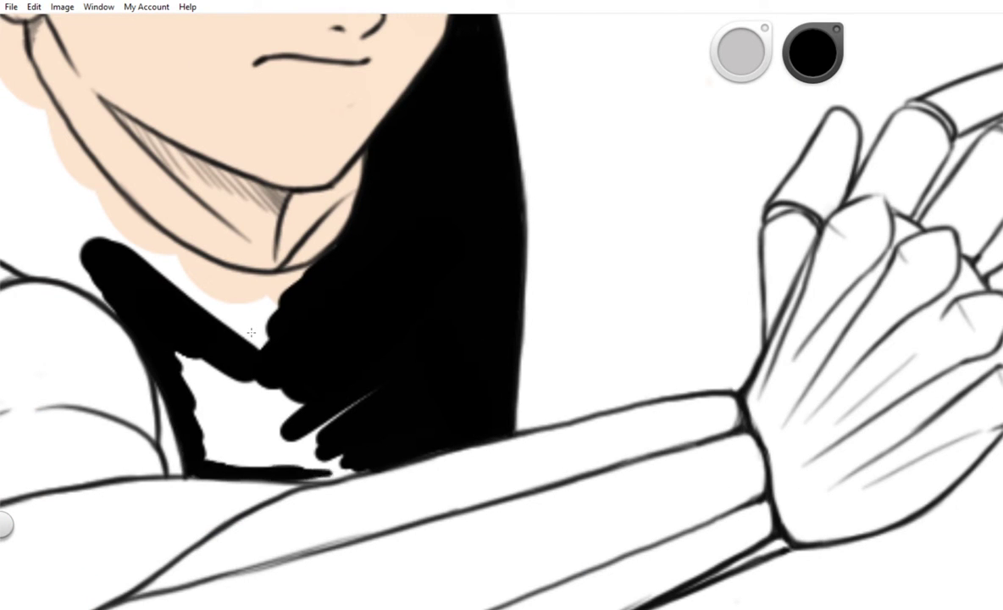
left_click_drag(191, 436, 246, 339)
- Paint the shirt black over the shoulder and back, following the neckline up to the ear
scroll(251, 333, "down", 3)
left_click_drag(245, 162, 223, 223)
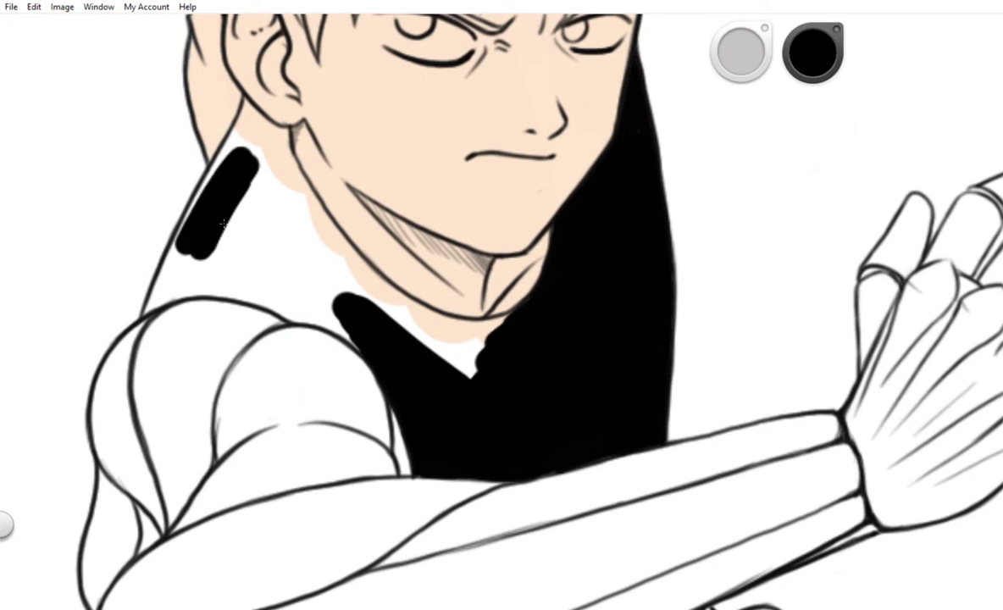
scroll(250, 96, "up", 3)
mouse_move(169, 335)
left_mouse_down()
mouse_move(457, 355)
mouse_move(542, 390)
left_mouse_up()
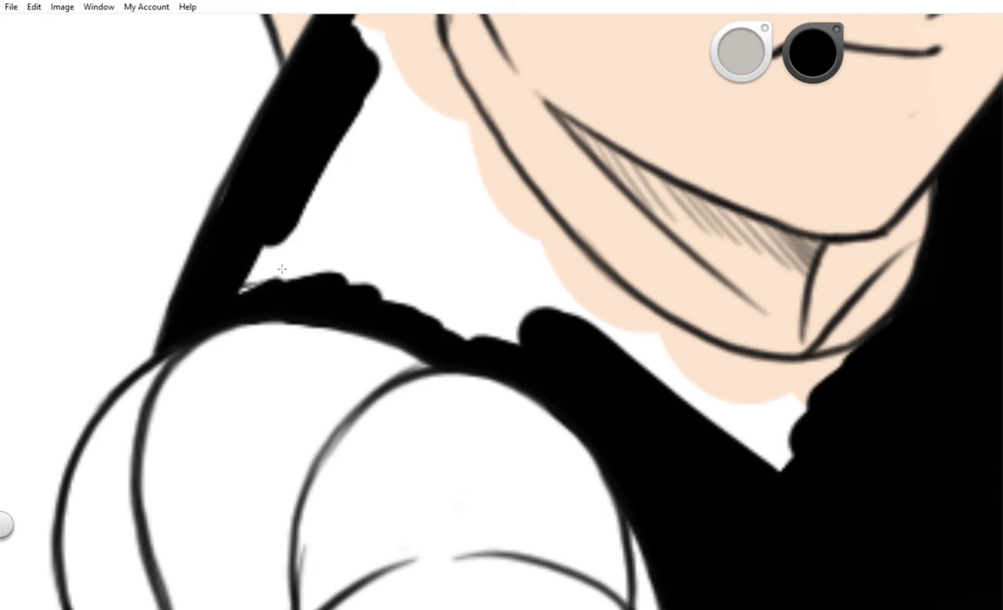
left_click_drag(508, 169, 282, 269)
scroll(282, 269, "up", 3)
mouse_move(246, 365)
left_mouse_down()
mouse_move(339, 272)
mouse_move(372, 208)
left_mouse_up()
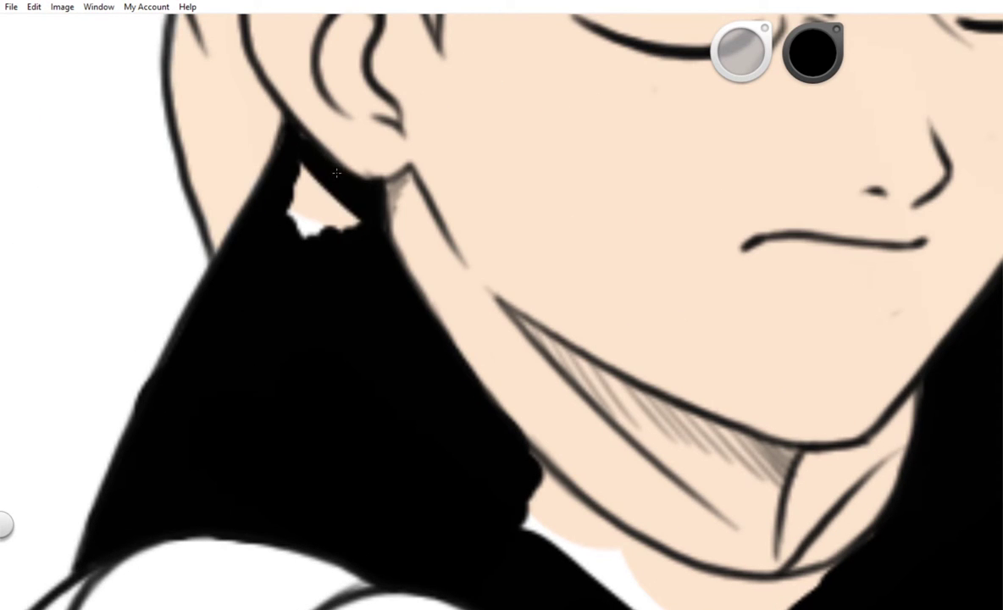
left_click_drag(336, 173, 293, 218)
- Fill the remaining shirt area beneath the forearm with black down to the belt, undoing one stray stroke
scroll(331, 327, "down", 2)
scroll(544, 466, "down", 2)
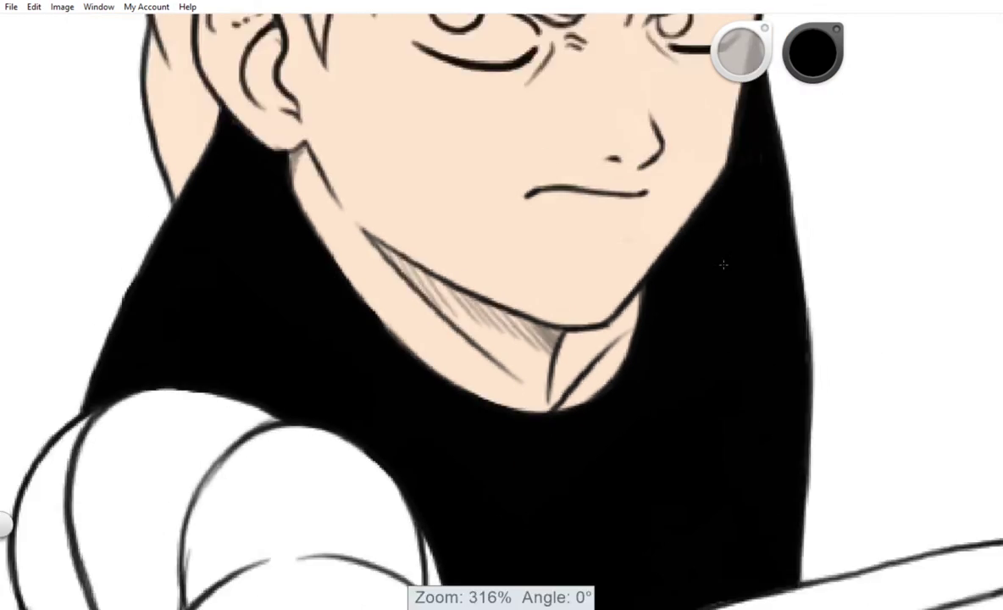
scroll(250, 342, "up", 3)
left_click_drag(365, 346, 251, 342)
mouse_move(341, 364)
left_mouse_down()
mouse_move(701, 140)
mouse_move(195, 559)
left_mouse_up()
key("ctrl+z")
left_click_drag(509, 194, 291, 375)
left_click_drag(542, 161, 292, 377)
left_click_drag(398, 339, 212, 466)
left_click_drag(475, 237, 331, 364)
scroll(339, 381, "down", 3)
scroll(391, 406, "up", 3)
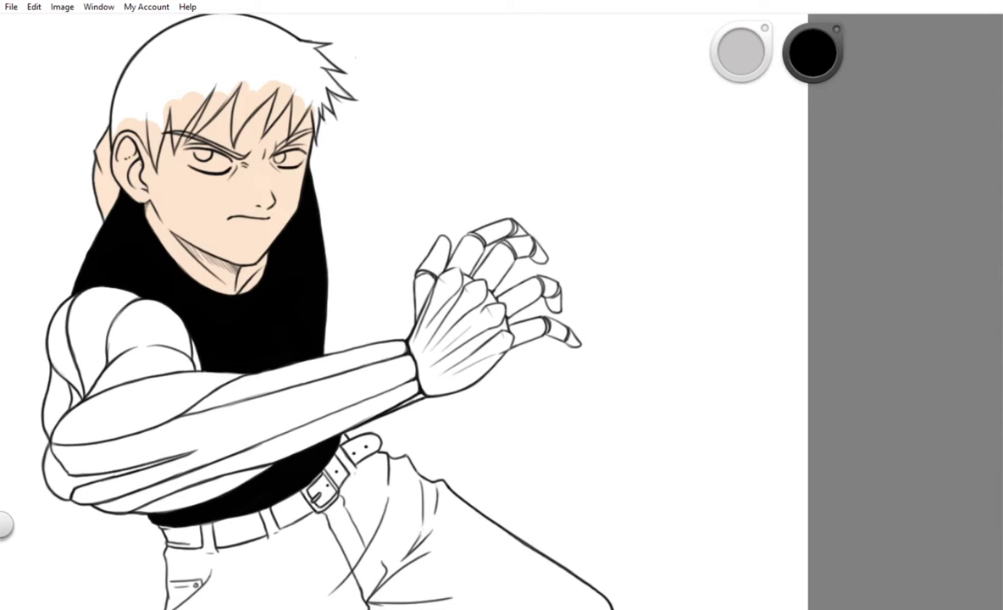
- Handwrite a blue note about the black shirt beside the head, with an arrow pointing towards the shirt
scroll(391, 281, "up", 2)
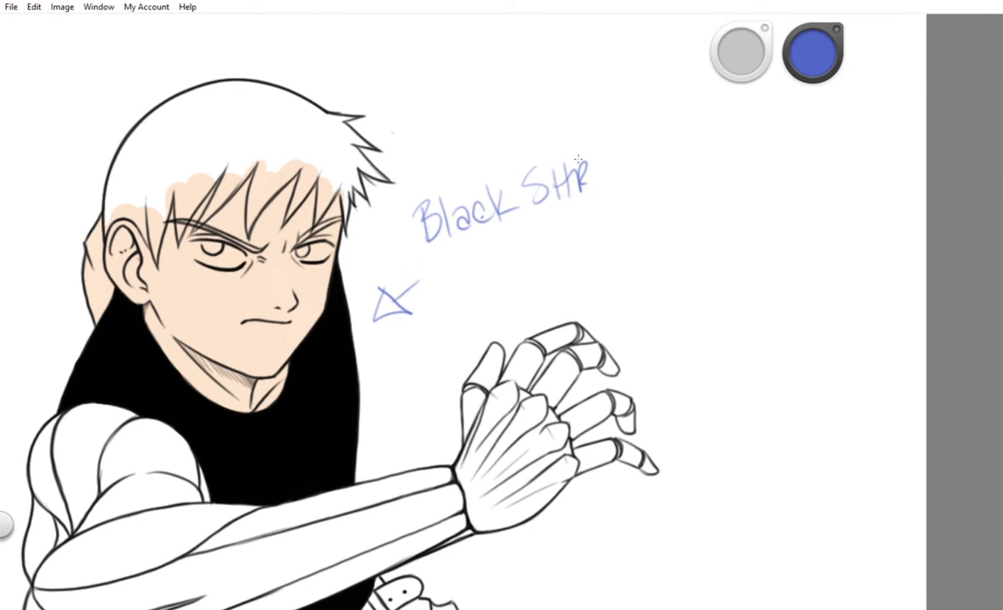
mouse_move(655, 258)
left_mouse_down()
mouse_move(475, 182)
mouse_move(699, 294)
left_mouse_up()
- Paint the hair reddish brown from above the ear across the crown and into the fringe
scroll(512, 272, "down", 2)
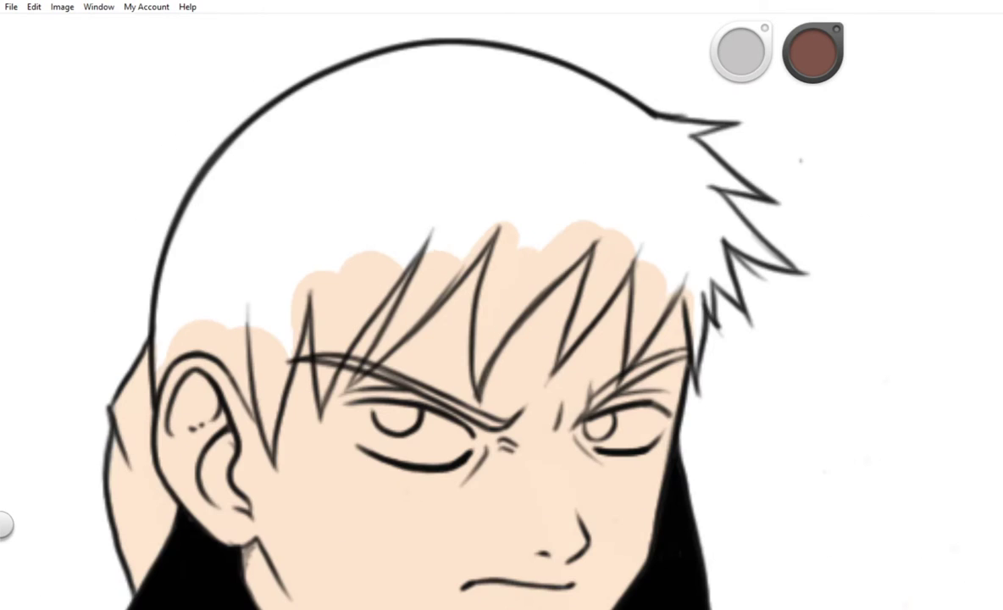
mouse_move(398, 72)
left_mouse_down()
mouse_move(238, 221)
mouse_move(165, 341)
mouse_move(169, 322)
mouse_move(262, 301)
mouse_move(255, 398)
mouse_move(293, 346)
left_mouse_up()
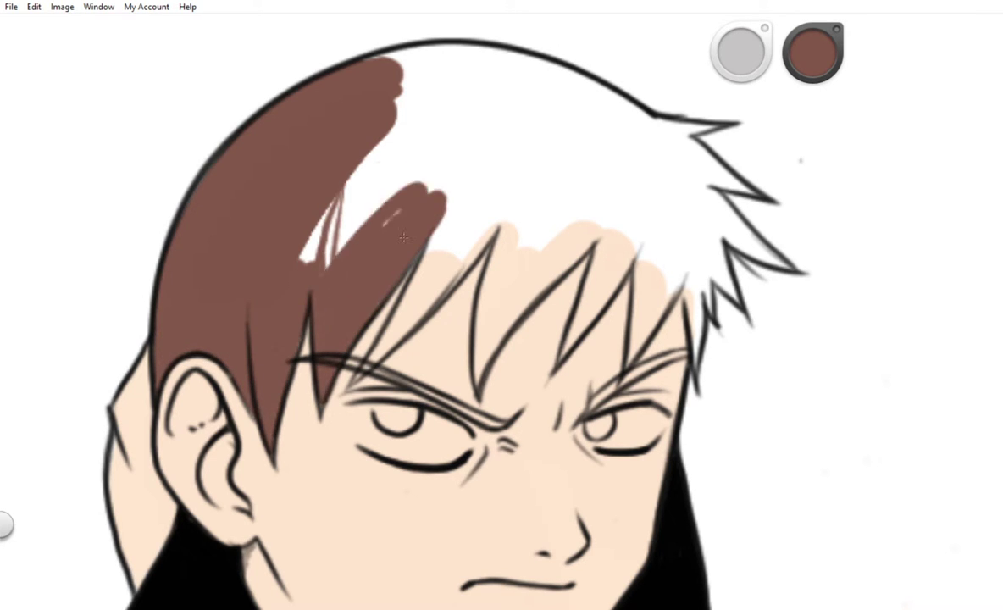
left_click_drag(404, 238, 505, 128)
left_click_drag(475, 193, 398, 297)
scroll(407, 280, "up", 3)
mouse_move(330, 119)
left_mouse_down()
mouse_move(271, 365)
mouse_move(382, 144)
left_mouse_up()
mouse_move(304, 290)
left_mouse_down()
mouse_move(550, 135)
mouse_move(559, 339)
mouse_move(627, 127)
left_mouse_up()
- Fill the front hair spikes and the remaining crown outline with reddish brown
scroll(627, 127, "up", 3)
mouse_move(411, 326)
left_mouse_down()
mouse_move(421, 392)
mouse_move(475, 254)
mouse_move(356, 169)
left_mouse_up()
scroll(356, 169, "up", 2)
left_click_drag(466, 152, 296, 124)
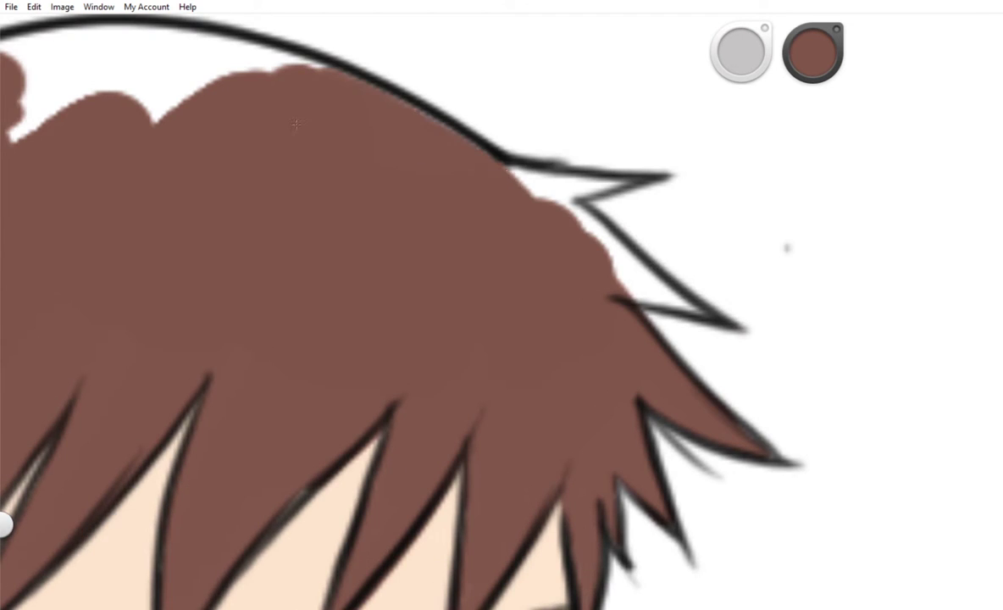
left_click_drag(503, 171, 627, 280)
- Paint both eyebrows reddish brown to match the hair
scroll(508, 254, "down", 2)
scroll(622, 220, "up", 3)
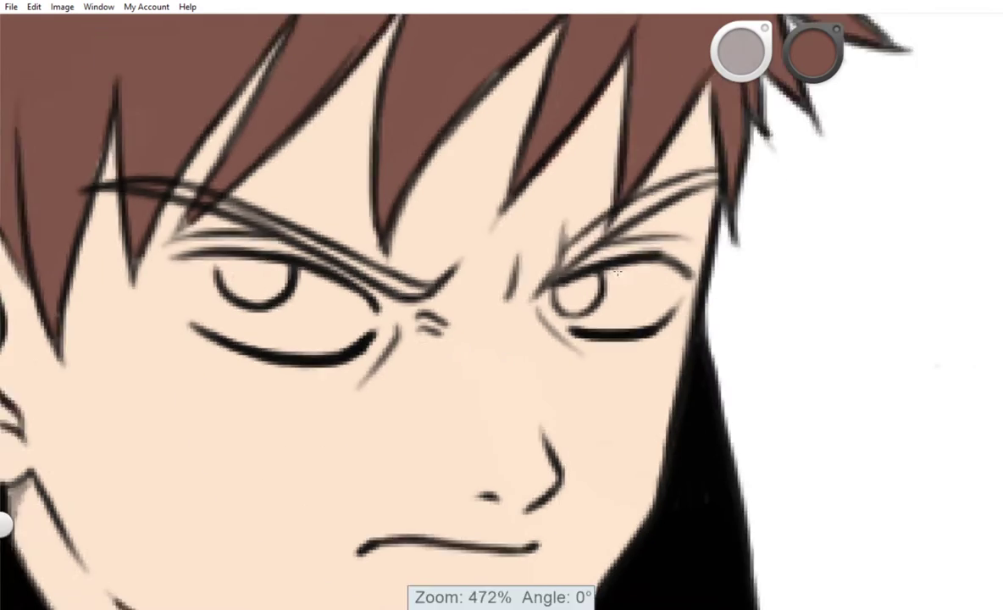
left_click_drag(721, 170, 621, 220)
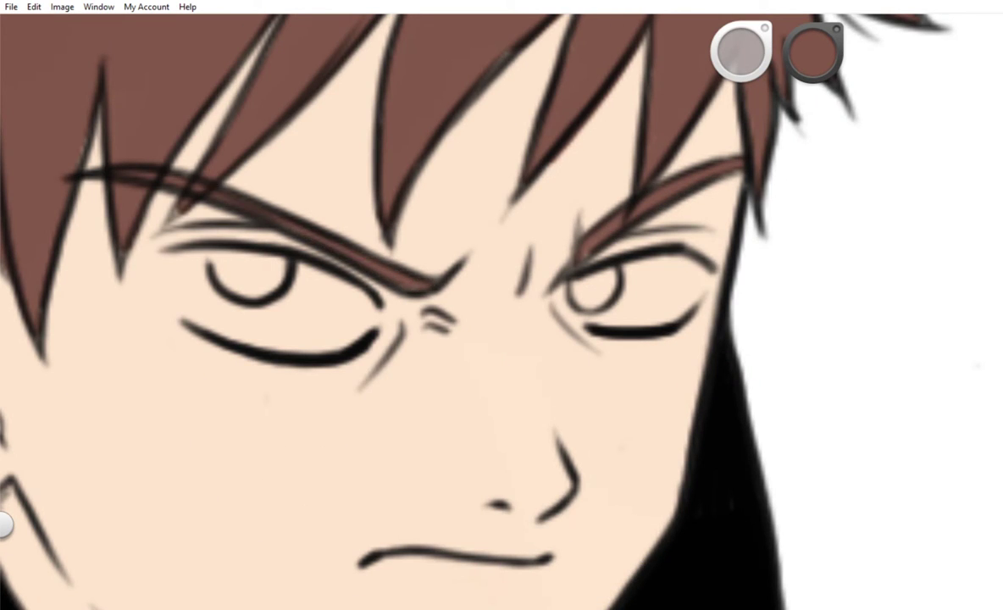
- Colour the whites of both eyes white and fill the irises with reddish brown
scroll(509, 297, "up", 2)
left_click_drag(814, 53, 825, 31)
mouse_move(339, 200)
left_mouse_down()
mouse_move(424, 212)
mouse_move(356, 229)
left_mouse_up()
scroll(509, 296, "up", 2)
mouse_move(144, 280)
left_mouse_down()
mouse_move(281, 298)
mouse_move(297, 288)
left_mouse_up()
left_click_drag(737, 313, 369, 313)
left_click_drag(339, 279, 381, 314)
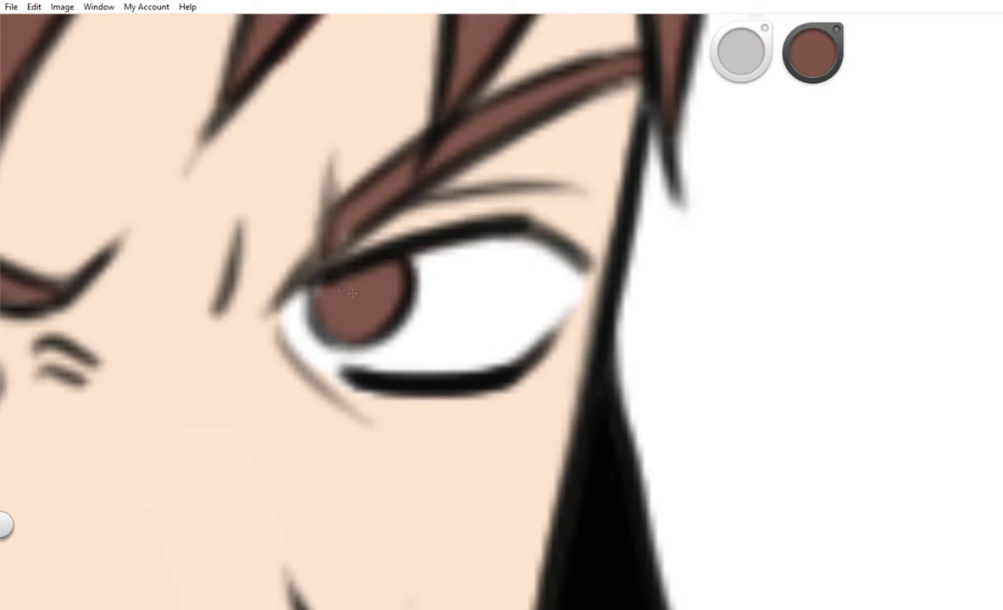
- Paint the whole belt reddish brown, including its buckle area and free end
scroll(373, 305, "down", 4)
scroll(215, 372, "up", 5)
mouse_move(229, 391)
left_mouse_down()
mouse_move(216, 371)
mouse_move(661, 398)
left_mouse_up()
mouse_move(593, 339)
left_mouse_down()
mouse_move(381, 390)
mouse_move(178, 466)
left_mouse_up()
mouse_move(254, 474)
left_mouse_down()
mouse_move(551, 212)
mouse_move(434, 323)
left_mouse_up()
left_click_drag(543, 135, 645, 127)
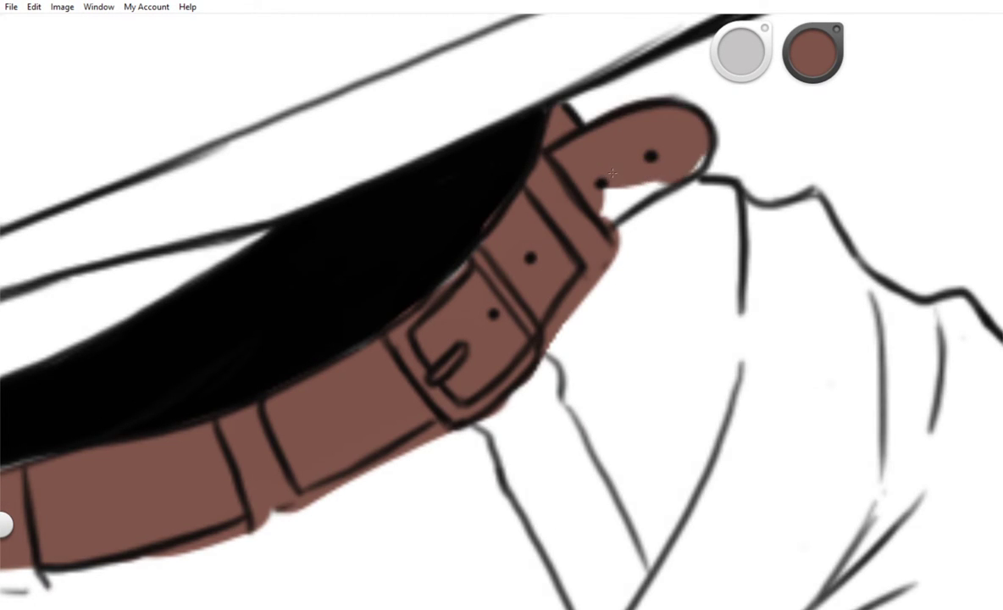
left_click_drag(593, 149, 627, 204)
- Paint the jeans blue around the hips, belt loops and front pocket
scroll(474, 296, "down", 3)
scroll(252, 423, "up", 2)
left_click_drag(343, 196, 371, 273)
mouse_move(577, 229)
left_mouse_down()
mouse_move(322, 332)
mouse_move(611, 187)
left_mouse_up()
scroll(508, 296, "down", 1)
left_click_drag(372, 326, 368, 422)
left_click_drag(373, 254, 374, 253)
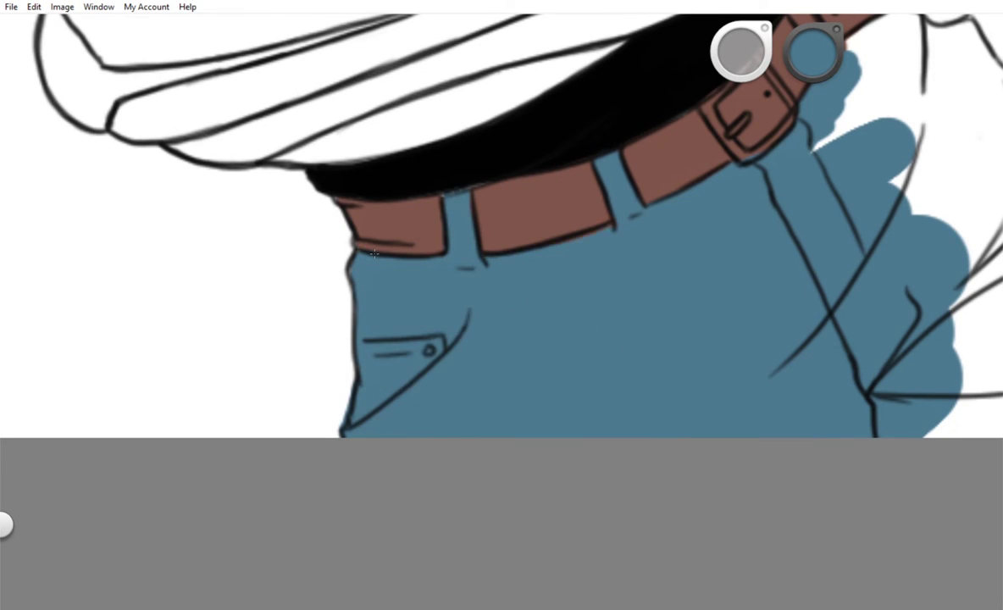
- Paint the jeans blue below the belt's free end and along the outstretched thigh to the knee
scroll(374, 254, "up", 3)
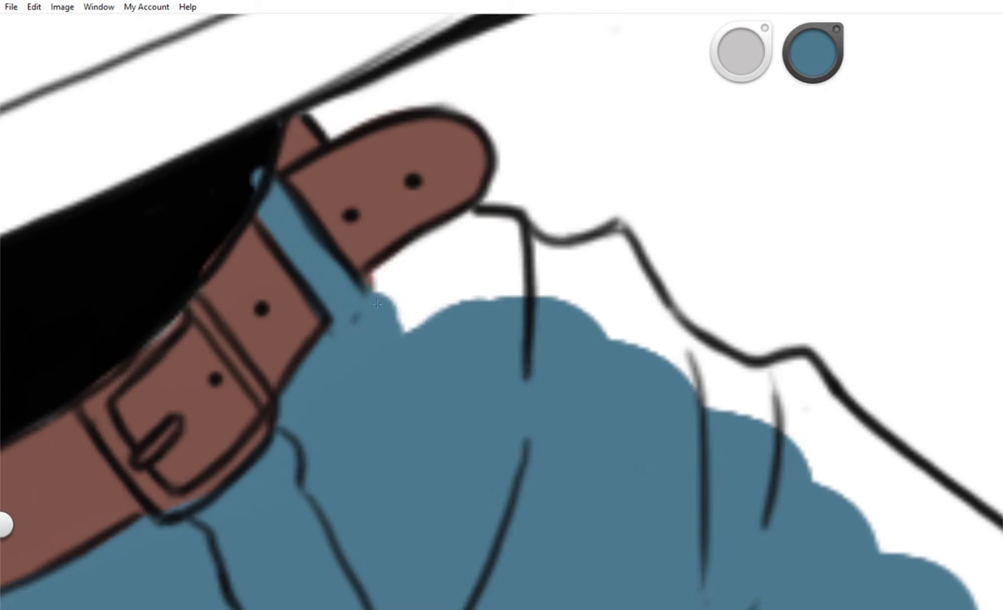
left_click_drag(457, 228, 367, 295)
left_click_drag(517, 220, 610, 339)
scroll(367, 294, "down", 2)
left_click_drag(296, 237, 424, 364)
left_click_drag(406, 280, 678, 542)
scroll(374, 305, "down", 2)
left_click_drag(373, 296, 661, 517)
scroll(374, 316, "up", 2)
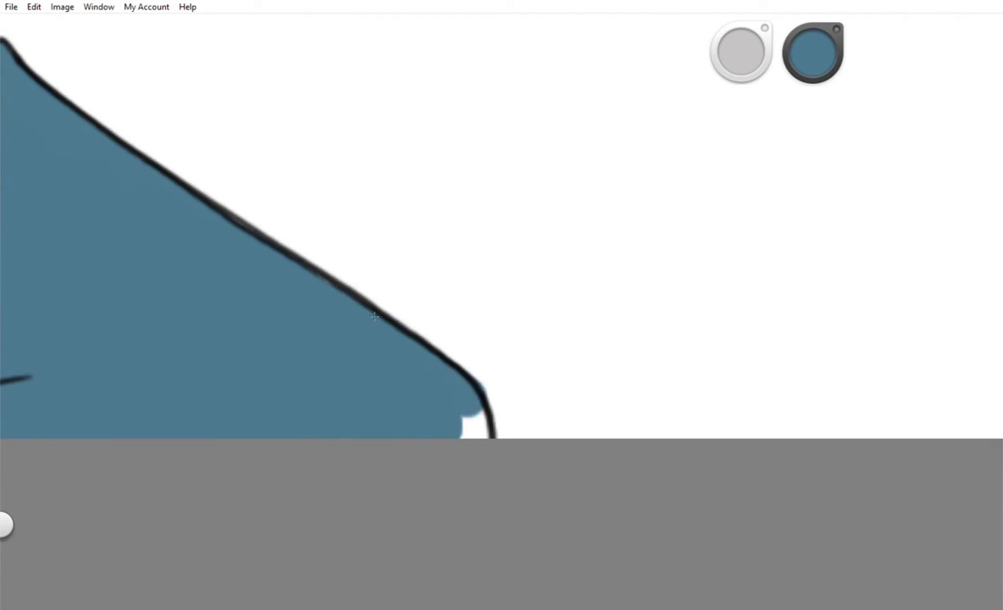
- Colour the belt buckle's frame and prong light grey
scroll(374, 316, "down", 5)
scroll(250, 272, "up", 5)
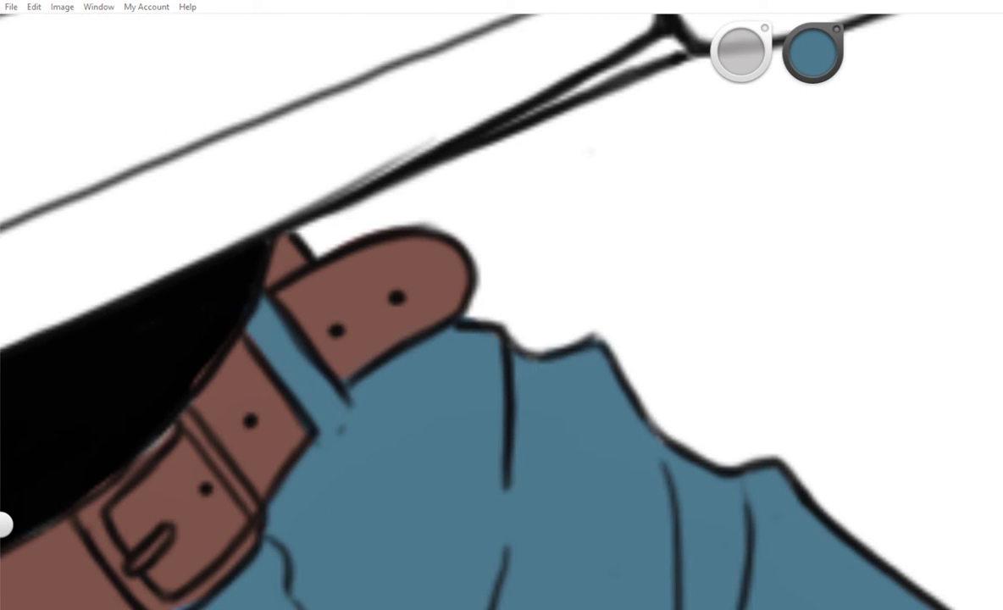
scroll(339, 339, "up", 2)
left_click(813, 52)
mouse_move(331, 216)
left_mouse_down()
mouse_move(208, 351)
mouse_move(419, 356)
mouse_move(428, 341)
left_mouse_up()
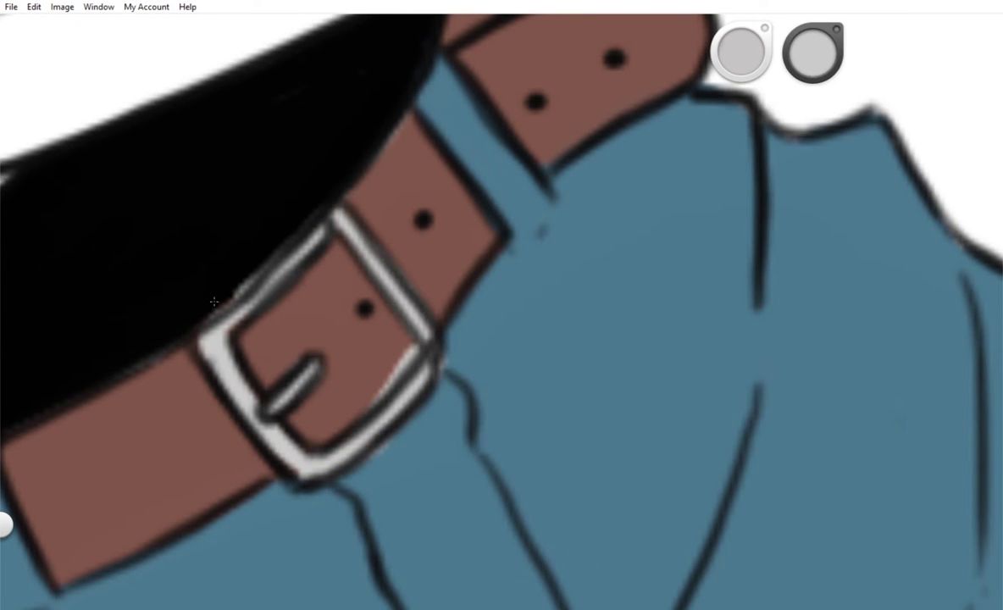
- Paint the mechanical arm, hand and fingers light grey from the shoulder to the fingertips
scroll(378, 484, "down", 5)
mouse_move(297, 327)
left_mouse_down()
mouse_move(186, 221)
mouse_move(221, 119)
mouse_move(331, 212)
mouse_move(364, 194)
mouse_move(474, 221)
mouse_move(542, 254)
left_mouse_up()
scroll(365, 195, "up", 3)
scroll(543, 255, "down", 3)
mouse_move(339, 356)
left_mouse_down()
mouse_move(593, 254)
mouse_move(177, 436)
mouse_move(231, 481)
mouse_move(423, 407)
left_mouse_up()
scroll(424, 407, "right", 5)
mouse_move(508, 297)
left_mouse_down()
mouse_move(252, 393)
mouse_move(467, 326)
left_mouse_up()
scroll(466, 327, "up", 3)
mouse_move(288, 254)
left_mouse_down()
mouse_move(339, 93)
mouse_move(509, 170)
mouse_move(436, 494)
mouse_move(593, 356)
mouse_move(517, 255)
mouse_move(534, 212)
left_mouse_up()
scroll(534, 212, "right", 5)
scroll(534, 212, "up", 2)
mouse_move(254, 339)
left_mouse_down()
mouse_move(441, 293)
mouse_move(509, 449)
left_mouse_up()
left_click_drag(254, 246, 331, 125)
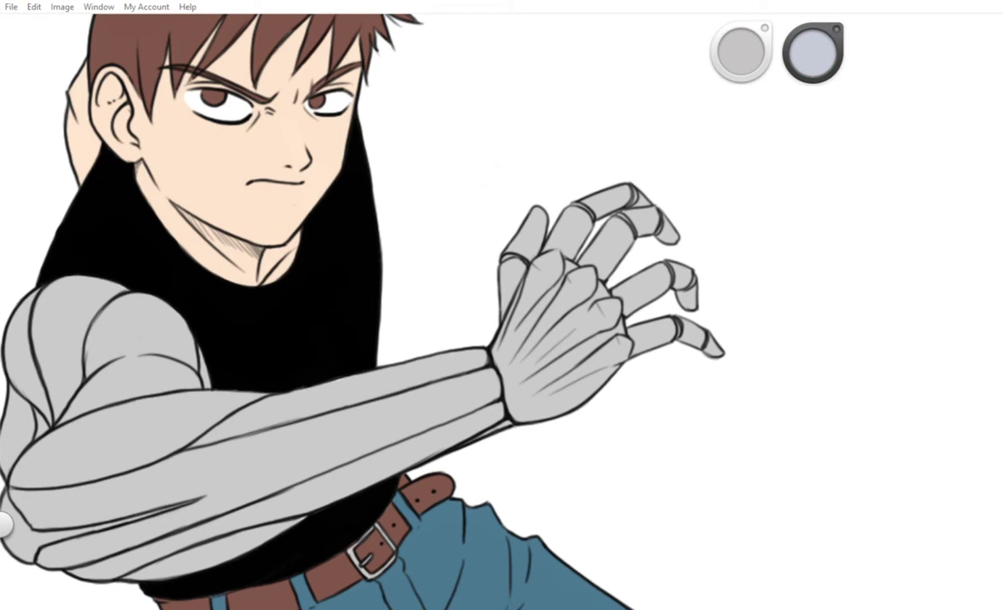
- Try a diagonal gradient fill over the canvas running from lavender through light grey to dark grey
scroll(502, 305, "down", 5)
left_click_drag(138, 178, 549, 371)
left_click(138, 178)
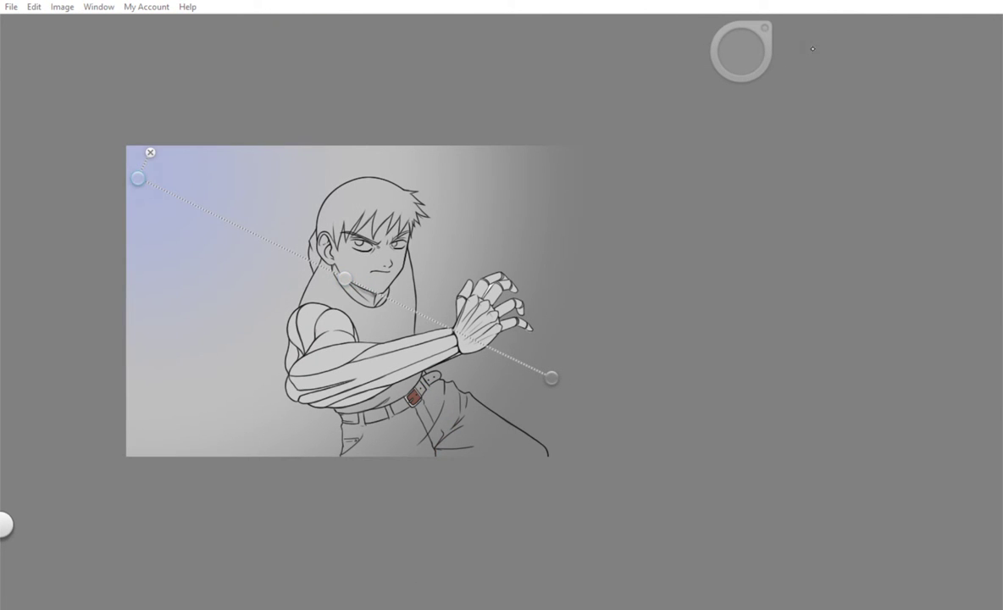
mouse_move(821, 93)
left_mouse_down()
mouse_move(790, 77)
mouse_move(784, 61)
mouse_move(829, 47)
mouse_move(809, 48)
left_mouse_up()
left_click(345, 278)
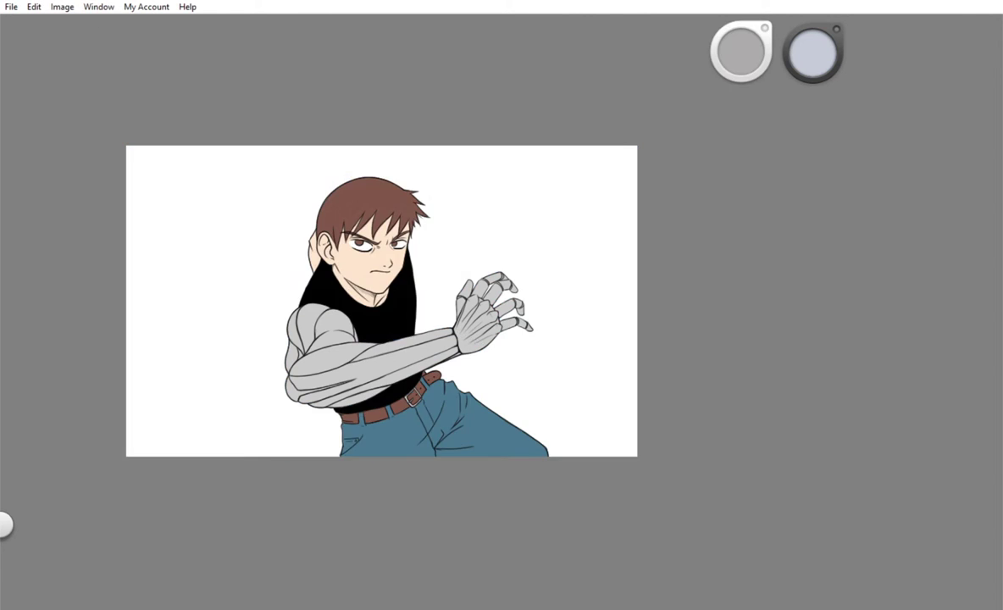
- Try a radial gradient with a pale blue centre, purple middle and teal edges, shift its purple stop outward and undo it
scroll(362, 326, "up", 3)
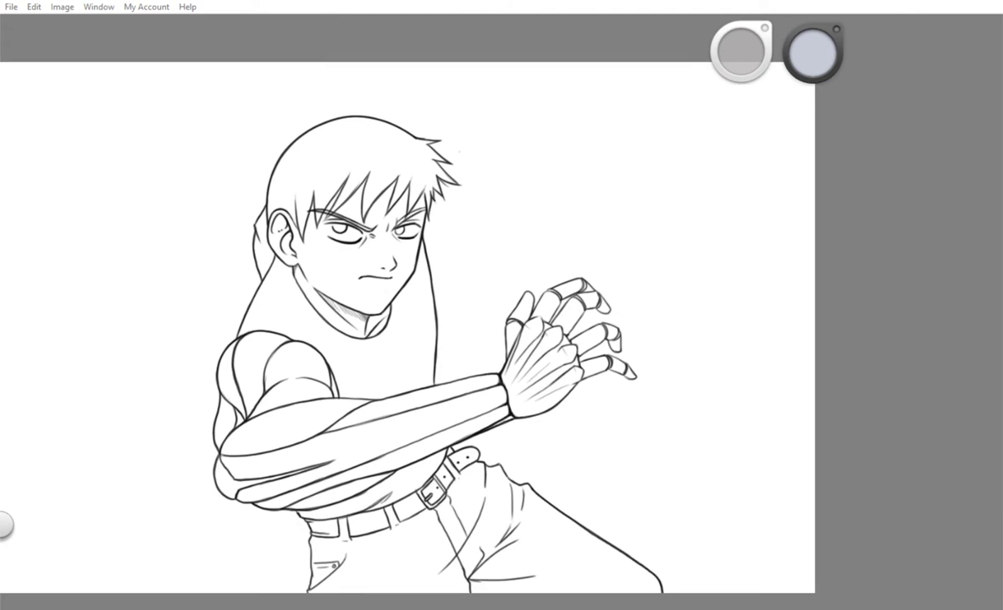
scroll(820, 194, "down", 2)
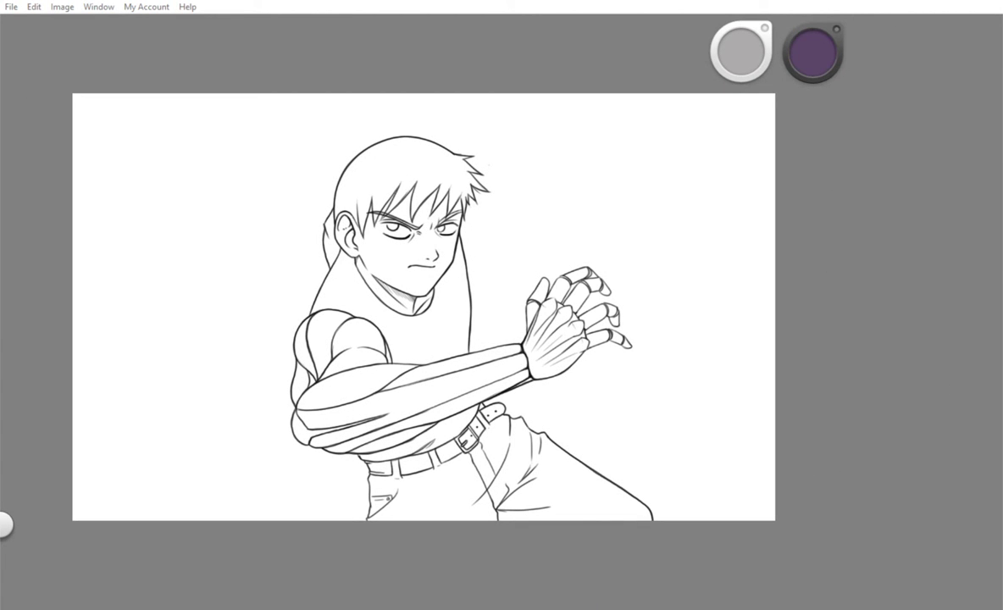
left_click_drag(421, 321, 68, 85)
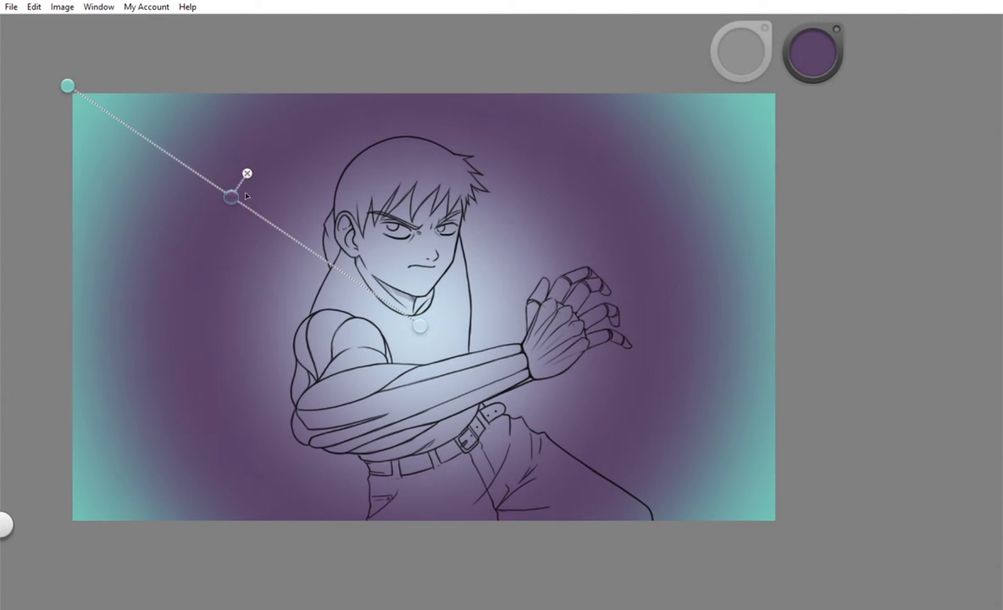
left_click_drag(246, 196, 186, 152)
key("ctrl+z")
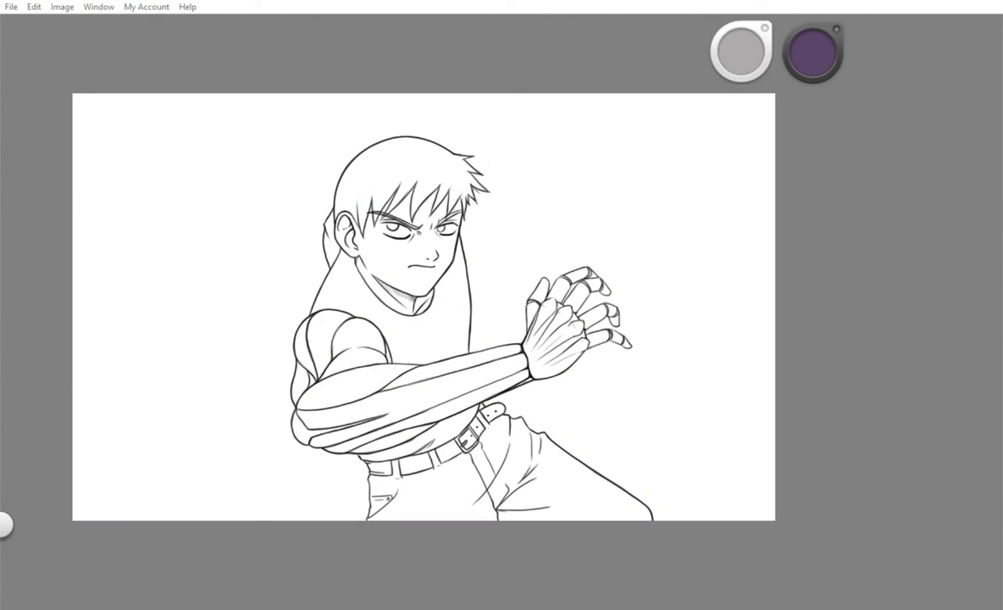
- Paint a grey shadow over the ear, the edge of the jaw and the neck
scroll(562, 186, "up", 3)
left_click_drag(216, 246, 280, 348)
left_click_drag(254, 313, 338, 382)
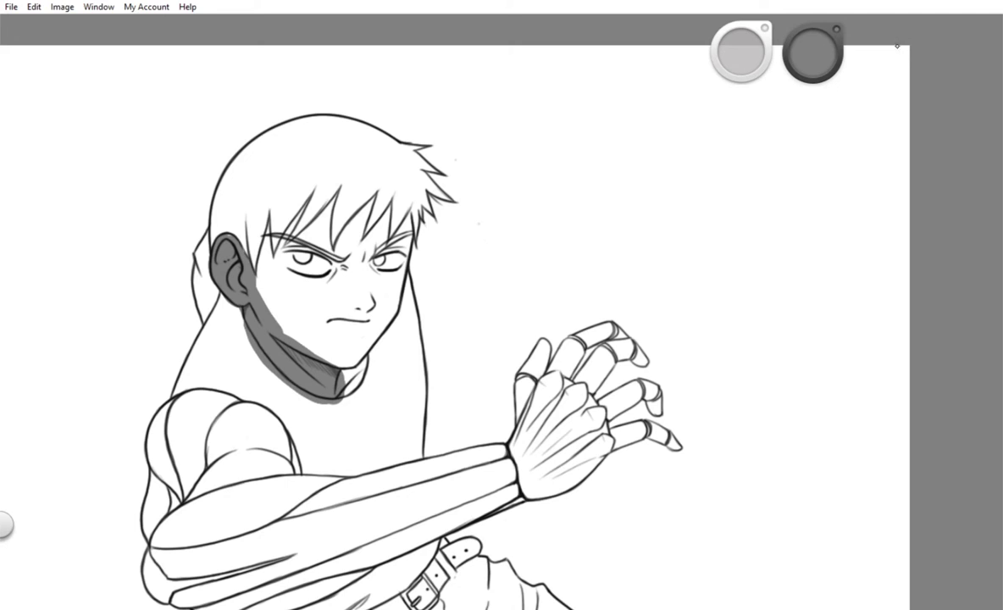
- Paint rough grey shadows over the face, the back of the neck, the mechanical arm and the hand
left_click_drag(254, 182, 339, 343)
mouse_move(203, 220)
left_mouse_down()
mouse_move(179, 297)
mouse_move(250, 254)
mouse_move(288, 297)
left_mouse_up()
scroll(508, 305, "down", 2)
scroll(249, 272, "down", 2)
scroll(288, 297, "up", 1)
mouse_move(229, 263)
left_mouse_down()
mouse_move(135, 364)
mouse_move(263, 305)
left_mouse_up()
left_click_drag(245, 365, 576, 203)
left_click_drag(551, 152, 601, 127)
mouse_move(526, 169)
left_mouse_down()
mouse_move(584, 144)
mouse_move(635, 190)
left_mouse_up()
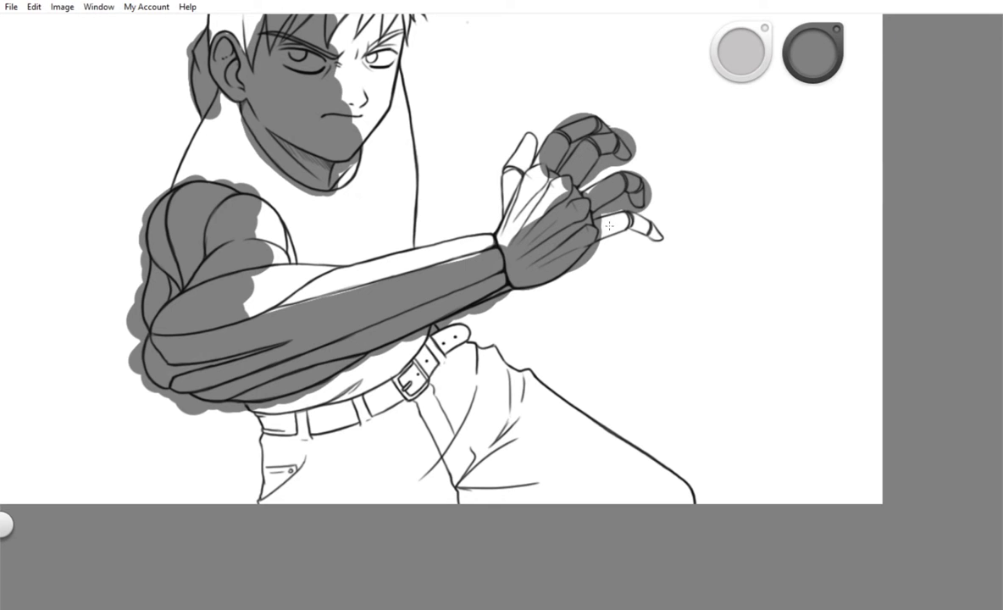
- Block in grey shadow over the belt, hips and thigh of the jeans
left_click_drag(250, 377, 259, 466)
left_click_drag(272, 356, 398, 462)
left_click_drag(398, 352, 542, 462)
left_click_drag(475, 339, 644, 462)
scroll(489, 450, "down", 3)
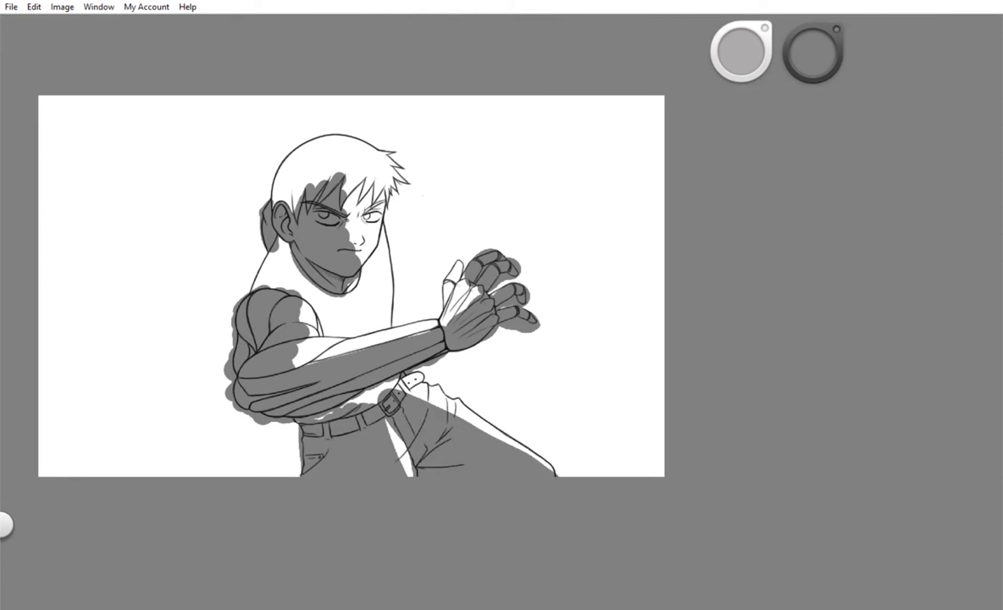
- Undo the grey shadows on the face, arm, hand and trousers, back to the ear and neck shading
key("ctrl+z")
key("ctrl+z")
key("ctrl+z")
key("ctrl+z")
key("ctrl+z")
key("ctrl+z")
key("ctrl+z")
key("ctrl+z")
key("ctrl+z")
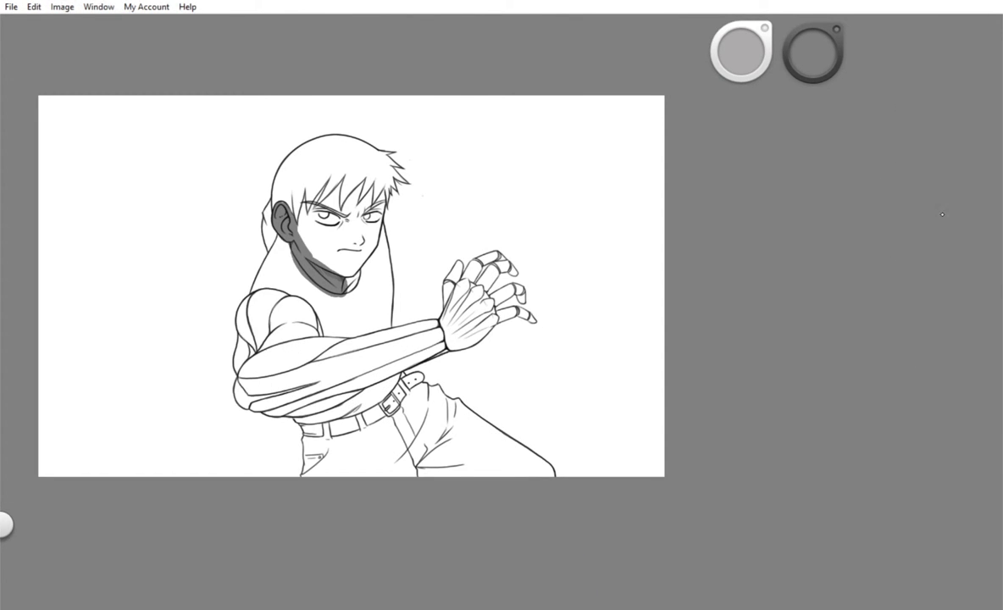
- Soften the edges of the grey shadow along the ear, the jaw and the neck
scroll(304, 211, "up", 5)
mouse_move(254, 246)
left_mouse_down()
mouse_move(390, 428)
mouse_move(437, 458)
left_mouse_up()
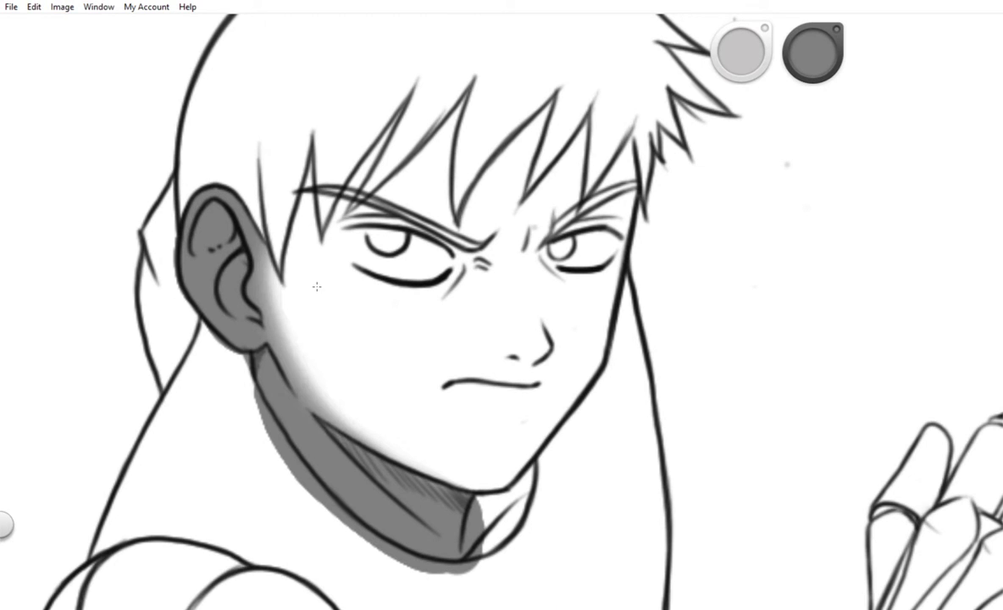
left_click_drag(237, 225, 339, 407)
left_click_drag(449, 462, 407, 530)
- Block in grey shadow on the ear side of the face, clear it from the hair strands and fade its edge
key("ctrl+y")
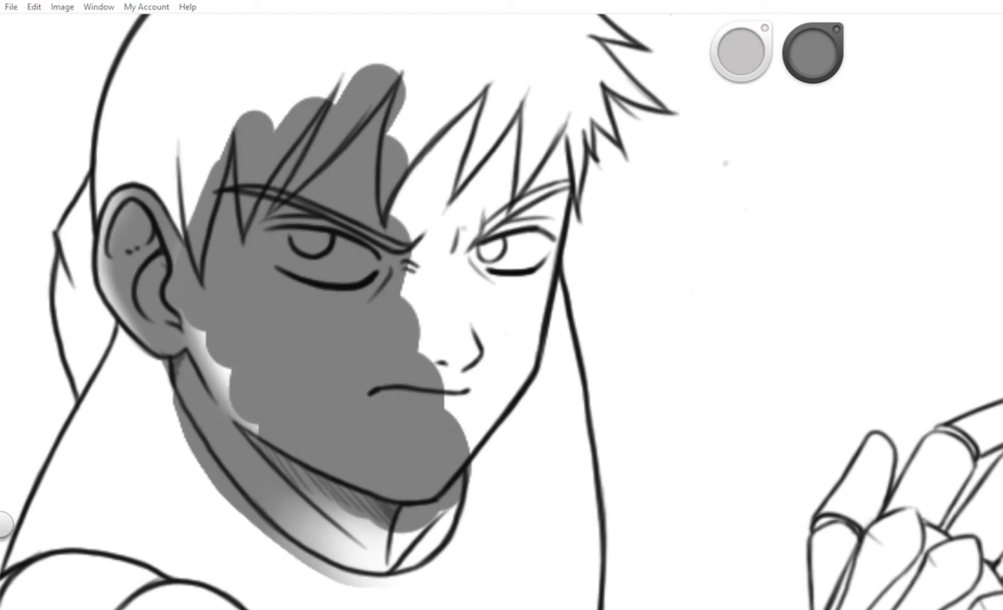
mouse_move(184, 200)
left_mouse_down()
mouse_move(252, 127)
mouse_move(288, 65)
mouse_move(371, 55)
mouse_move(428, 84)
left_mouse_up()
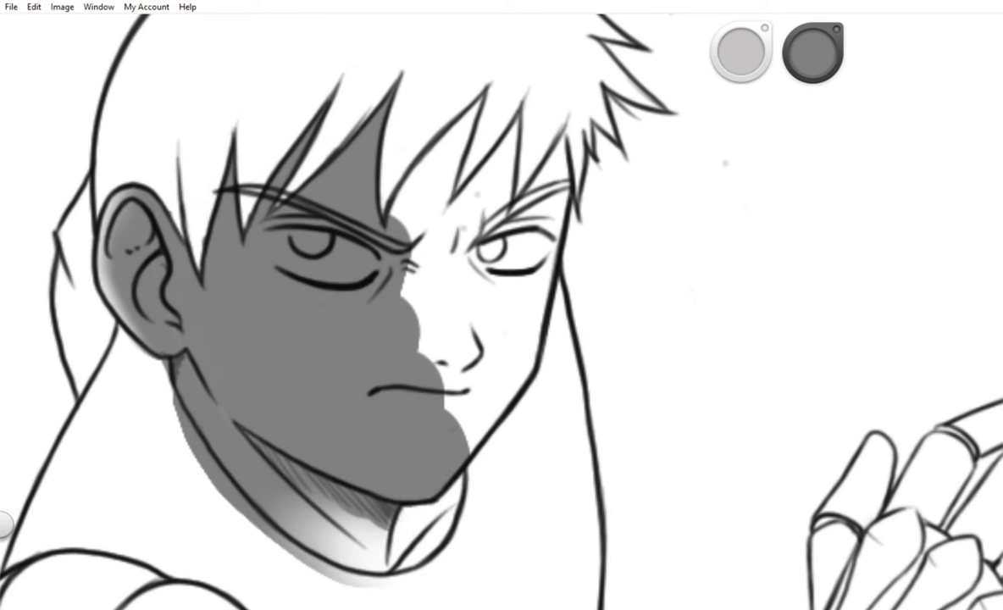
mouse_move(514, 402)
left_mouse_down()
mouse_move(387, 271)
mouse_move(407, 272)
mouse_move(431, 206)
mouse_move(434, 333)
mouse_move(474, 433)
mouse_move(474, 463)
mouse_move(443, 376)
mouse_move(293, 479)
mouse_move(211, 381)
left_mouse_up()
- Paint a grey shadow on the back of the neck behind the ear and clean up and soften its edges
scroll(369, 393, "down", 2)
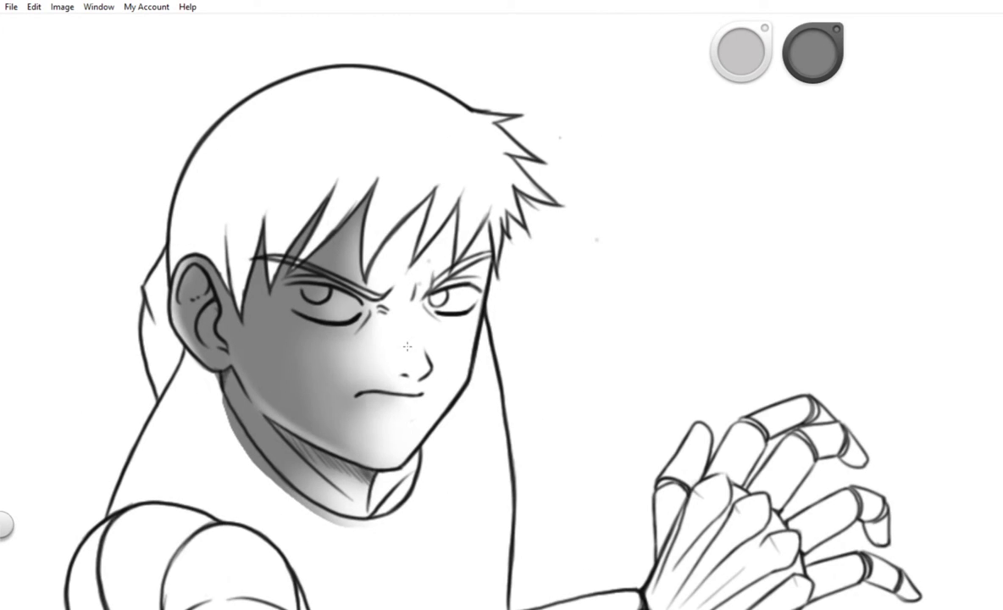
left_click_drag(157, 242, 169, 364)
scroll(140, 302, "up", 2)
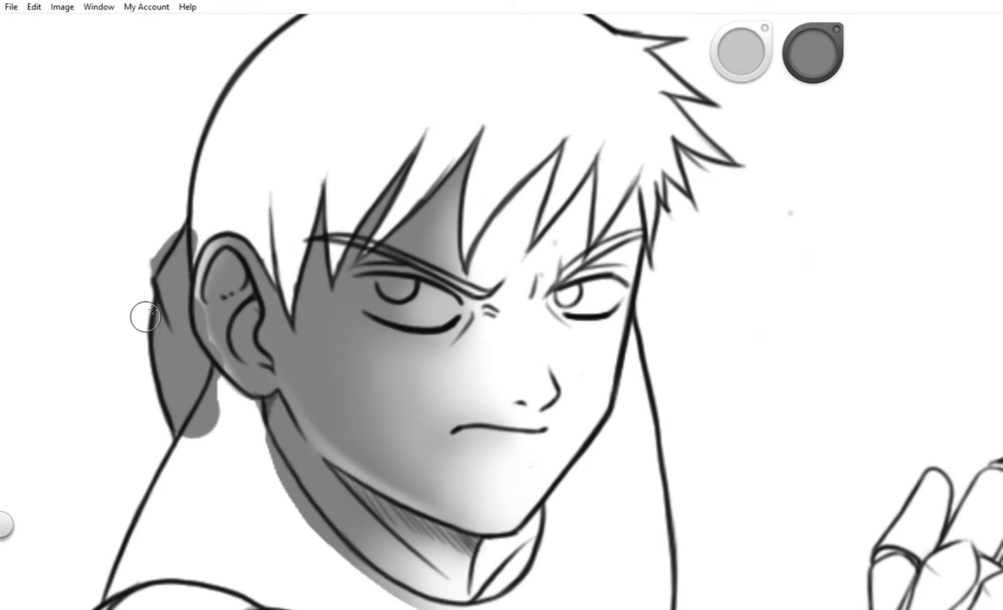
left_click_drag(144, 317, 160, 251)
scroll(161, 338, "down", 3)
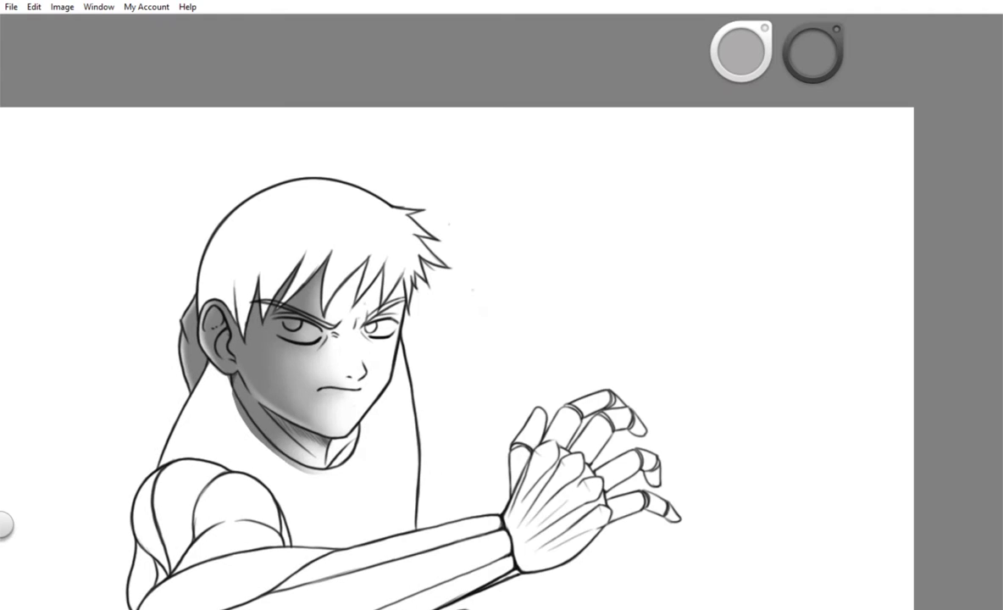
scroll(343, 336, "up", 1)
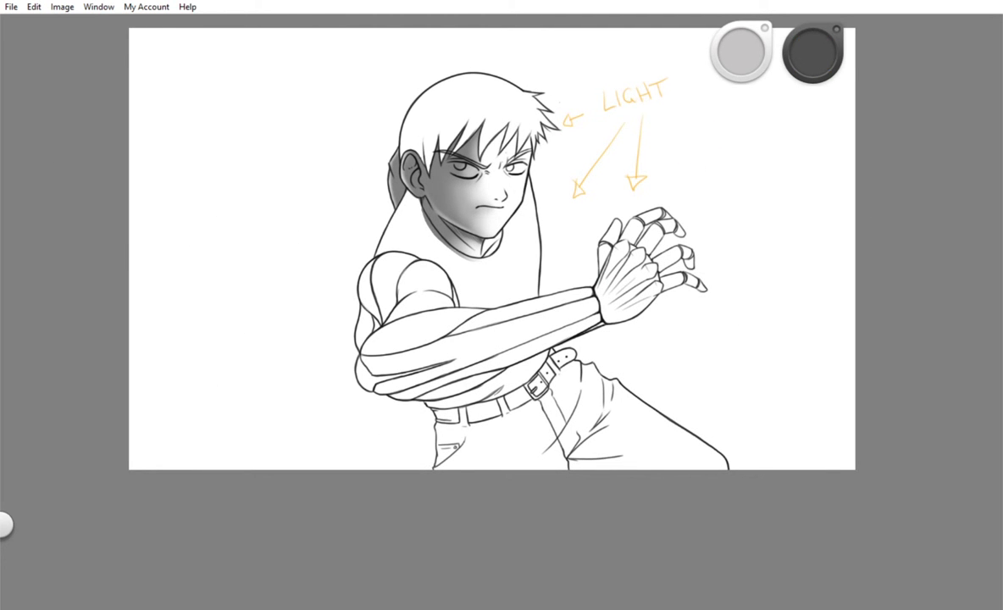
- Shade the mechanical shoulder in grey, trim it to the outline and fade the shadow, leaving a light rim along the outer edge
scroll(258, 251, "up", 5)
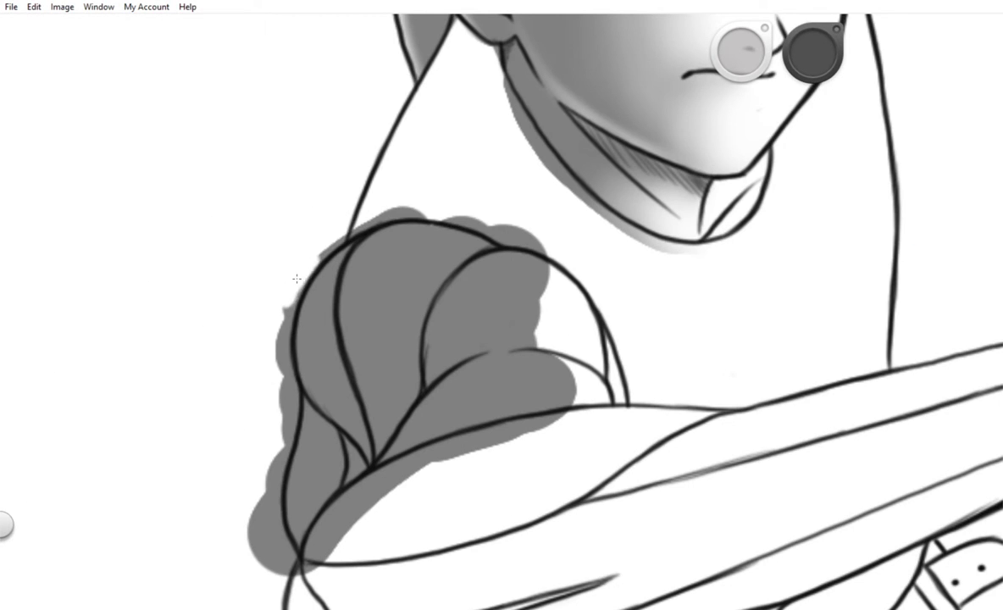
mouse_move(297, 278)
left_mouse_down()
mouse_move(475, 216)
mouse_move(263, 339)
mouse_move(280, 526)
mouse_move(508, 390)
left_mouse_up()
mouse_move(518, 339)
left_mouse_down()
mouse_move(424, 373)
mouse_move(508, 245)
mouse_move(424, 288)
mouse_move(509, 373)
left_mouse_up()
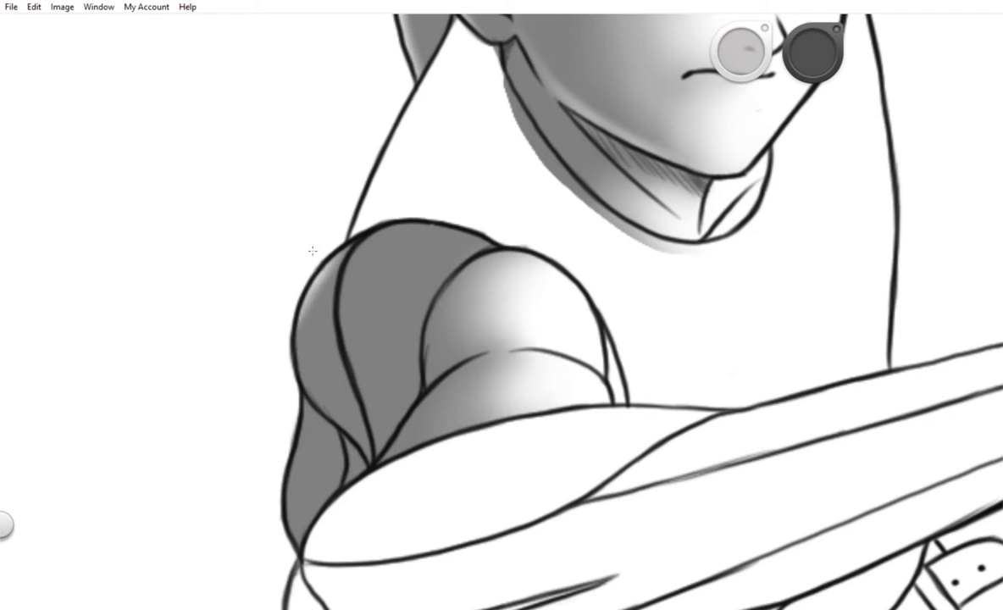
left_click_drag(312, 251, 284, 500)
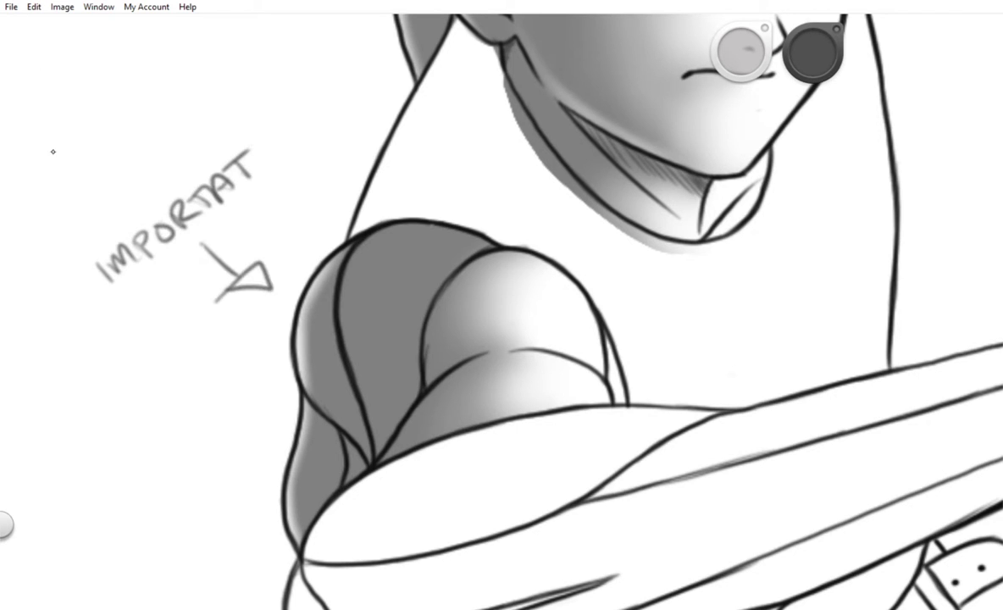
- Handwrite notes beside the shoulder marking its light rim as important, especially for metal
left_click_drag(53, 147, 276, 288)
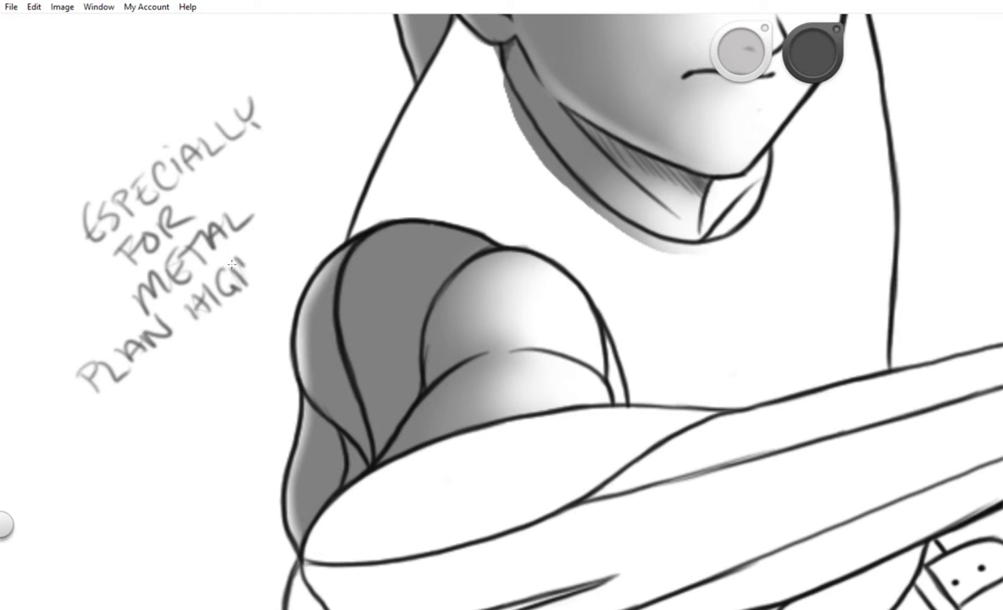
left_click_drag(61, 157, 83, 208)
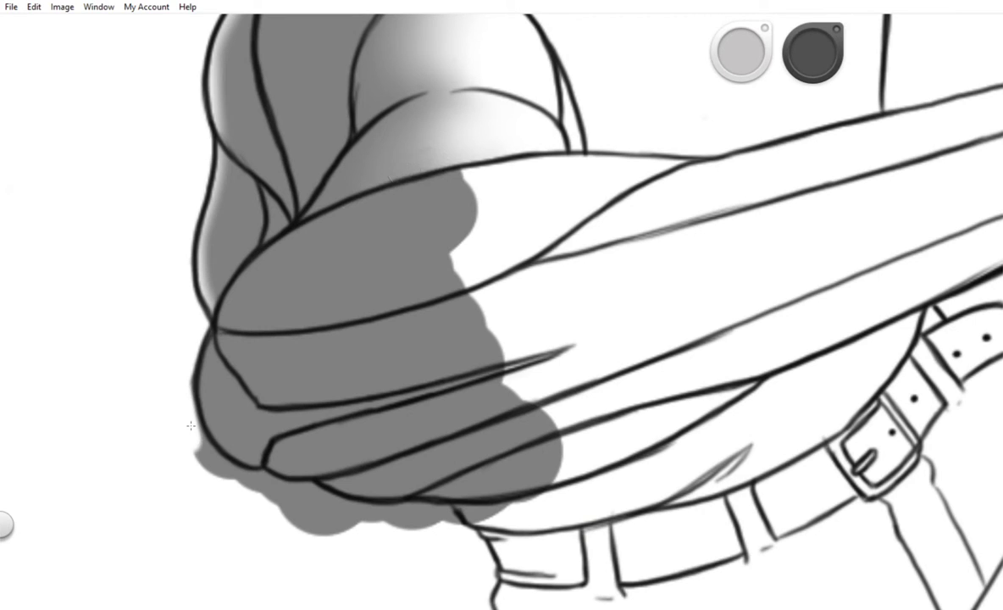
- Block in grey shadow over the elbow and lower arm muscles and soften it into the upper forearm
mouse_move(191, 425)
left_mouse_down()
mouse_move(330, 495)
mouse_move(296, 528)
mouse_move(544, 502)
left_mouse_up()
left_click_drag(440, 166, 475, 339)
mouse_move(554, 346)
left_mouse_down()
mouse_move(441, 169)
mouse_move(518, 275)
mouse_move(458, 352)
mouse_move(203, 276)
mouse_move(182, 360)
mouse_move(280, 437)
mouse_move(508, 449)
mouse_move(483, 352)
left_mouse_up()
key("ctrl+z")
key("ctrl+z")
key("ctrl+z")
key("ctrl+z")
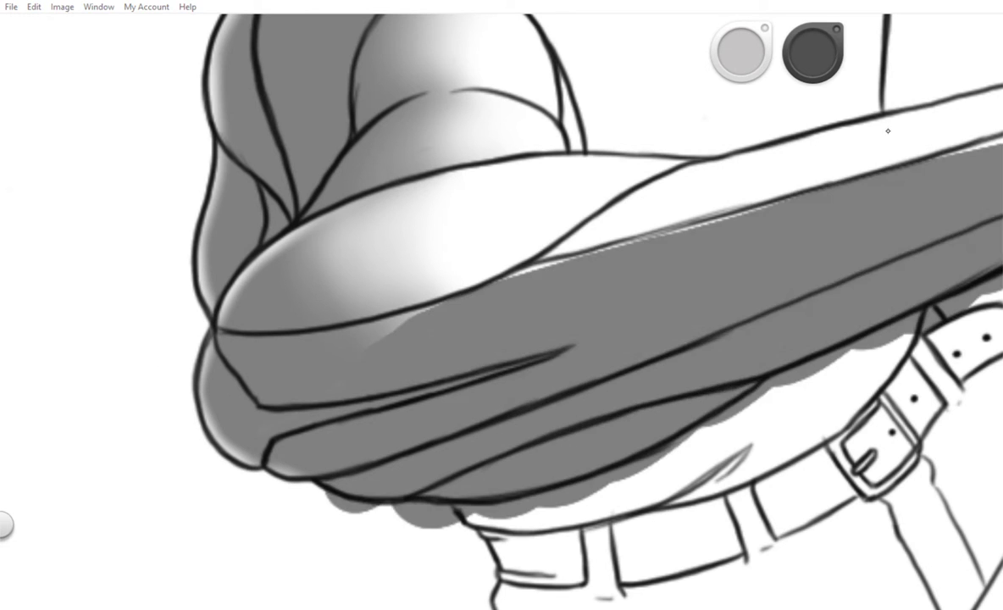
- Extend the grey shadow along the forearm to the wrist, fade its upper edge and clean up the underside
scroll(291, 520, "down", 2)
scroll(237, 306, "down", 2)
mouse_move(236, 306)
left_mouse_down()
mouse_move(546, 231)
mouse_move(458, 254)
mouse_move(551, 254)
mouse_move(609, 341)
left_mouse_up()
scroll(609, 340, "up", 3)
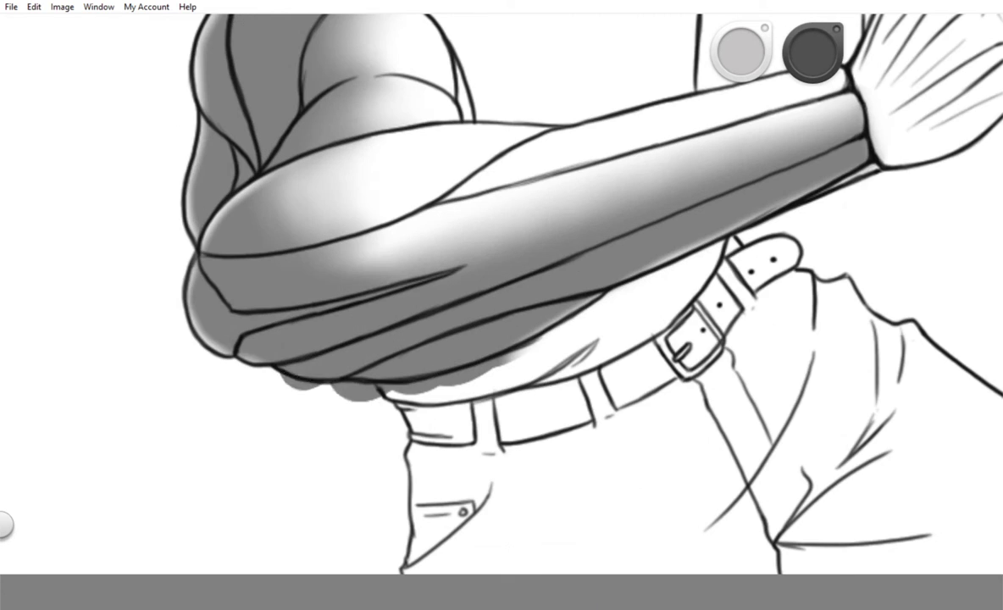
scroll(291, 407, "down", 1)
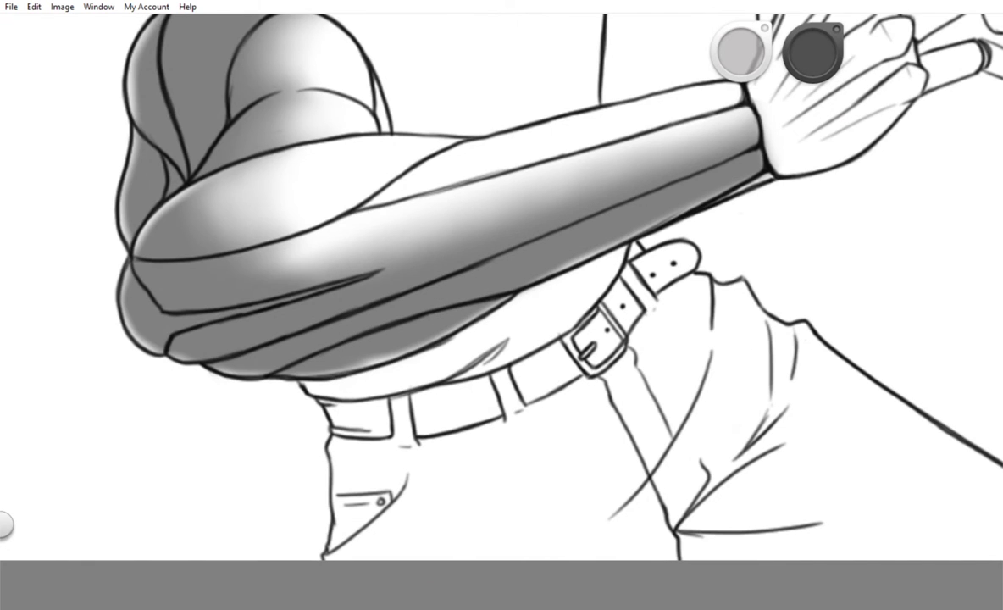
- Paint a grey shadow over the lower back of the mechanical hand and fade it towards the knuckles
scroll(509, 255, "down", 5)
left_click_drag(466, 229, 525, 169)
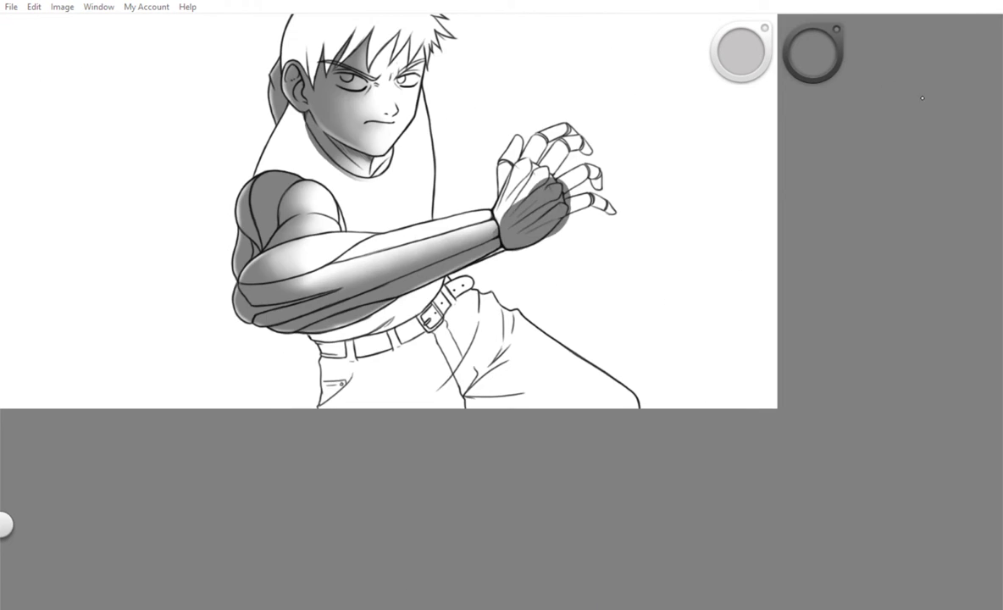
scroll(525, 195, "up", 8)
mouse_move(509, 284)
left_mouse_down()
mouse_move(387, 396)
mouse_move(410, 358)
left_mouse_up()
left_click_drag(212, 279, 356, 187)
left_click_drag(186, 356, 255, 520)
left_click_drag(280, 399, 431, 206)
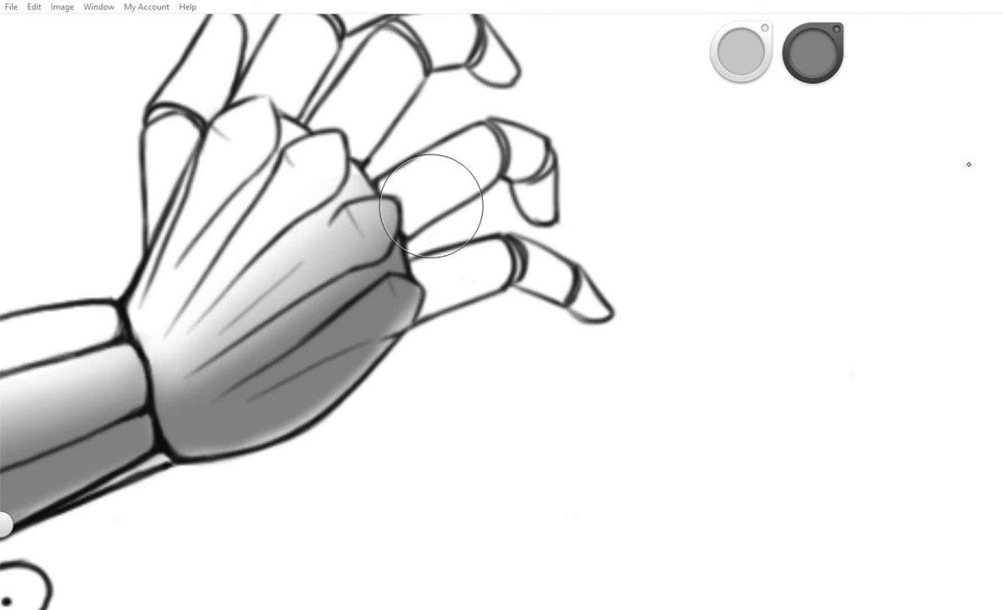
- Shade the segments of the mechanical index finger in grey with soft light edges
scroll(431, 206, "up", 3)
left_click_drag(212, 297, 339, 152)
mouse_move(169, 110)
left_mouse_down()
mouse_move(356, 170)
mouse_move(237, 280)
left_mouse_up()
mouse_move(331, 246)
left_mouse_down()
mouse_move(127, 372)
mouse_move(434, 181)
mouse_move(343, 251)
left_mouse_up()
mouse_move(153, 314)
left_mouse_down()
mouse_move(255, 169)
mouse_move(390, 144)
left_mouse_up()
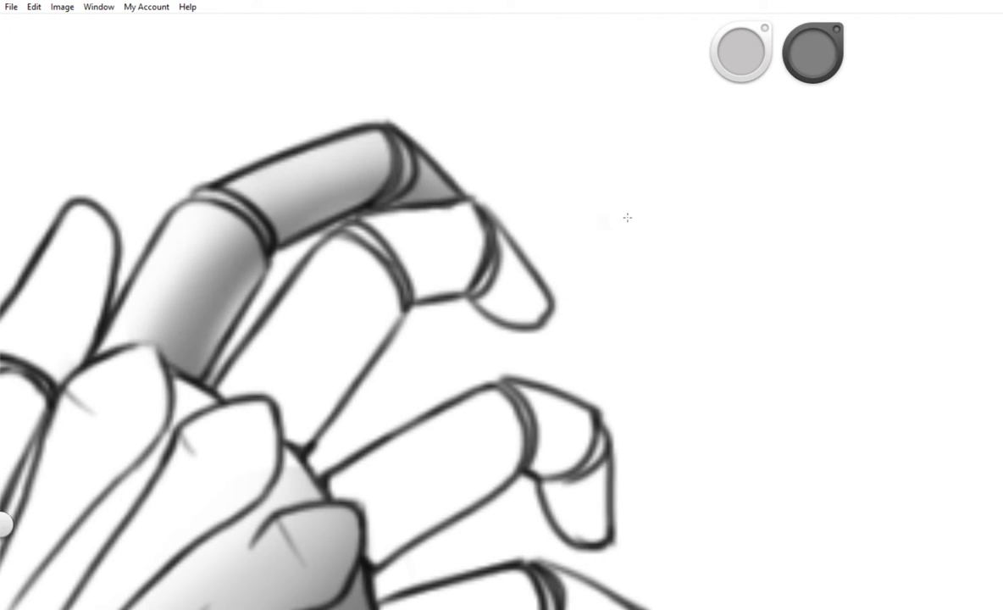
- Fill the middle finger's segments with grey shadow and soften it towards the upper edge
scroll(627, 217, "down", 2)
left_click_drag(229, 356, 424, 229)
mouse_move(195, 365)
left_mouse_down()
mouse_move(225, 326)
mouse_move(339, 254)
mouse_move(416, 182)
left_mouse_up()
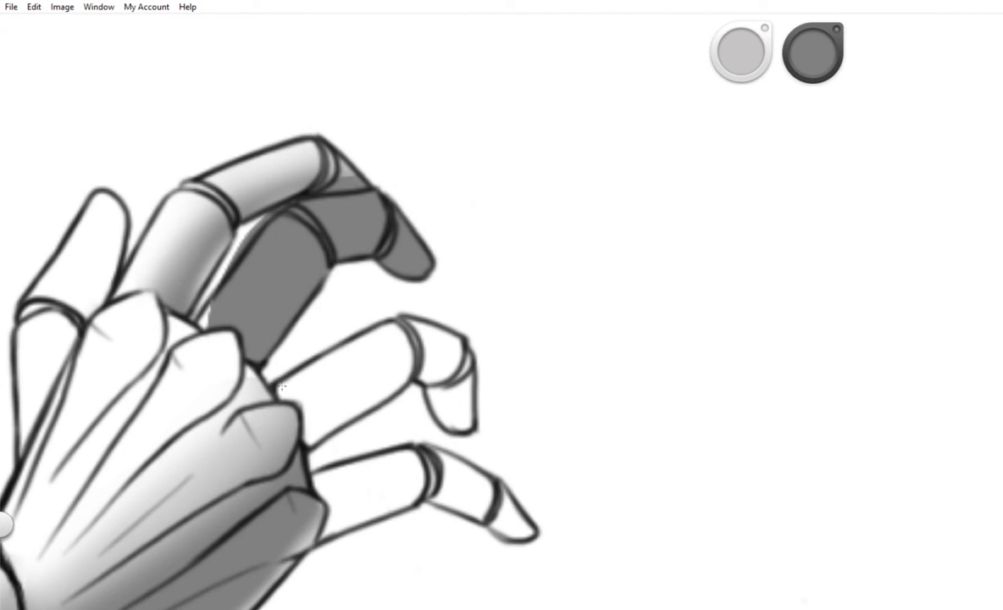
left_click_drag(246, 331, 377, 228)
left_click_drag(195, 301, 298, 157)
- Shade the ring finger's segments in grey and fade the shadow along their upper edges
left_click_drag(280, 406, 462, 322)
scroll(375, 466, "up", 2)
left_click_drag(220, 399, 423, 331)
left_click_drag(339, 402, 534, 407)
left_click_drag(564, 356, 509, 212)
left_click_drag(238, 339, 424, 204)
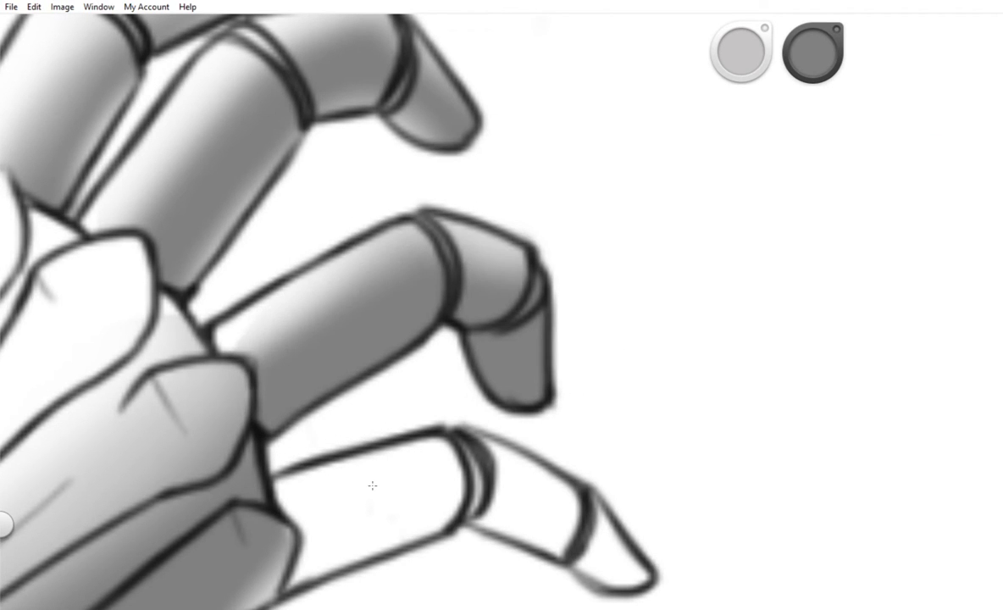
- Shade the little finger in grey, erase the paint outside its outline and soften the highlights
left_click_drag(255, 390, 475, 322)
left_click_drag(280, 475, 627, 542)
scroll(373, 381, "down", 5)
left_click_drag(458, 288, 241, 380)
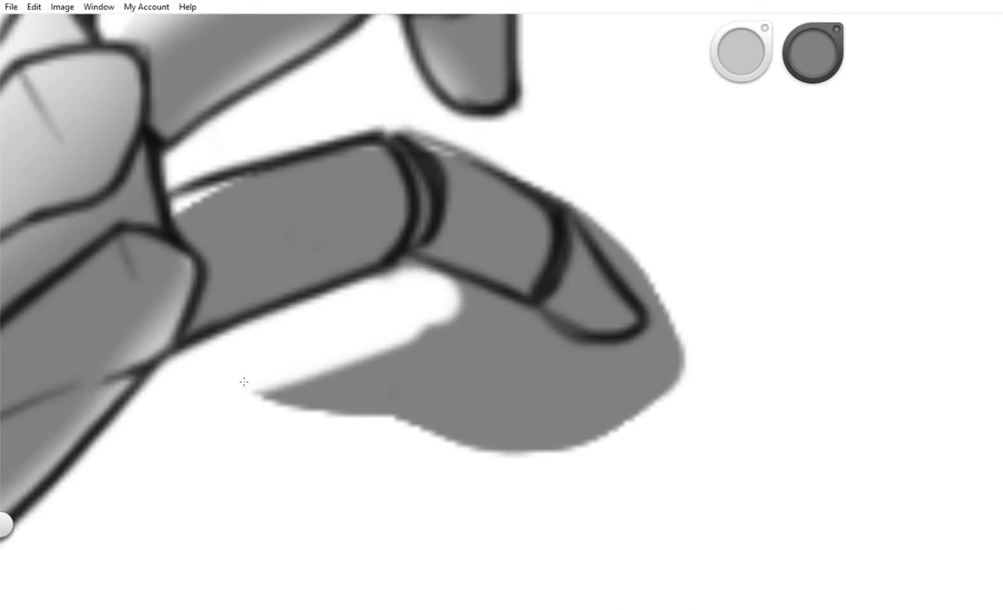
left_click_drag(627, 356, 244, 383)
scroll(244, 382, "down", 3)
scroll(240, 410, "down", 1)
left_click_drag(509, 373, 216, 215)
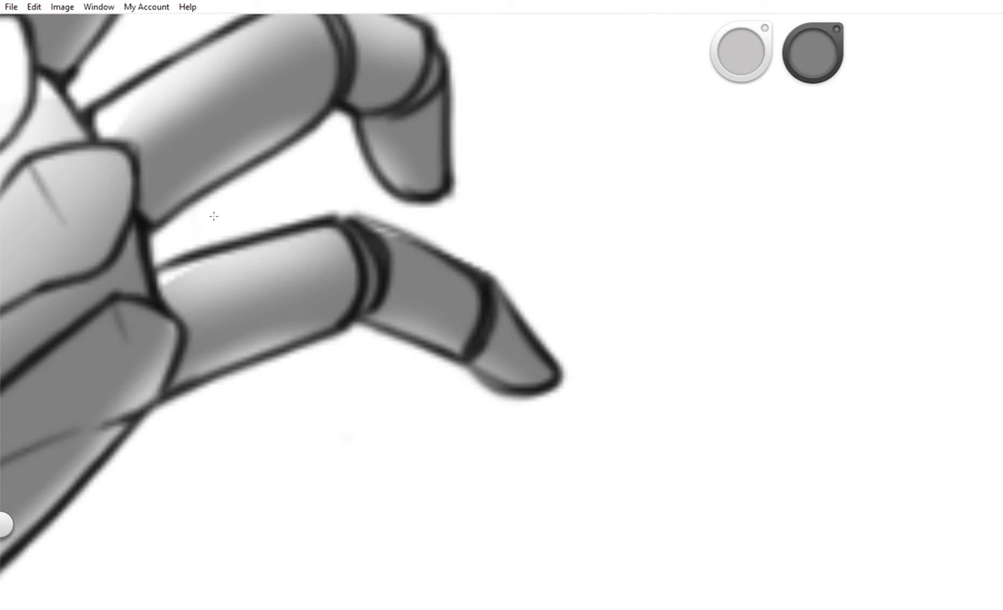
left_click_drag(215, 255, 608, 284)
left_click_drag(508, 364, 398, 280)
- Block in grey shadow over the belt and the hip of the jeans and fade it across the front
scroll(508, 339, "down", 3)
left_click_drag(93, 508, 254, 551)
scroll(186, 259, "up", 3)
mouse_move(162, 305)
left_mouse_down()
mouse_move(186, 260)
mouse_move(174, 305)
mouse_move(181, 446)
left_mouse_up()
scroll(181, 445, "down", 2)
mouse_move(258, 220)
left_mouse_down()
mouse_move(310, 235)
mouse_move(254, 339)
mouse_move(331, 359)
left_mouse_up()
scroll(332, 358, "up", 2)
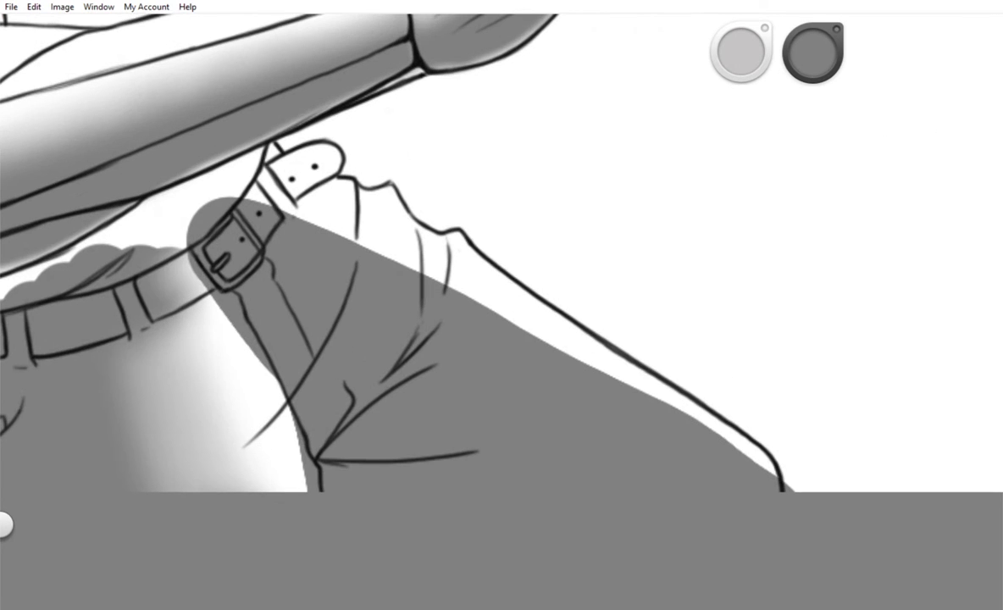
- Fill the thigh of the jeans with grey shadow and soften its upper edge
mouse_move(291, 415)
left_mouse_down()
mouse_move(254, 204)
mouse_move(593, 373)
left_mouse_up()
scroll(594, 372, "down", 2)
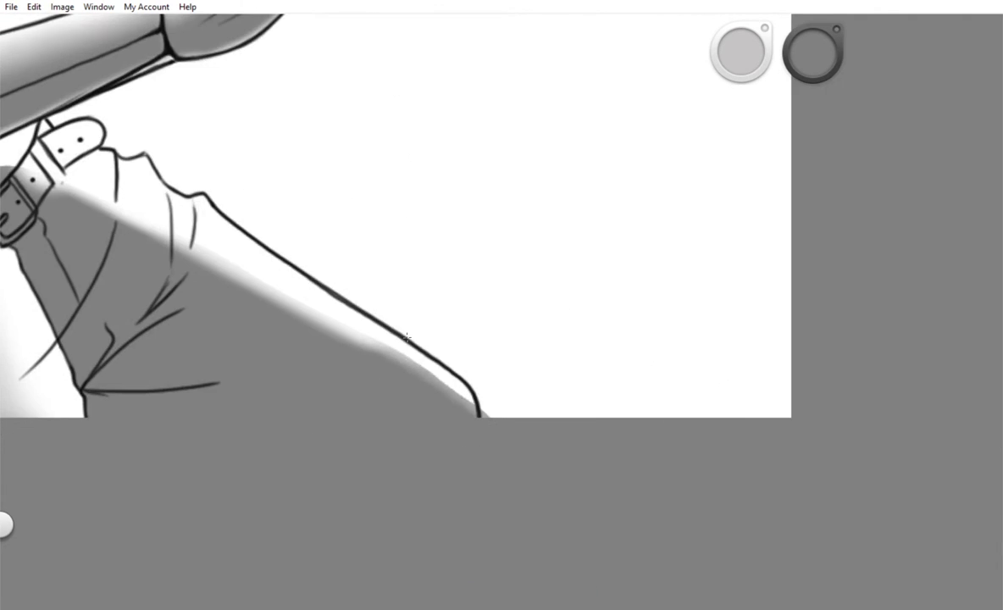
scroll(508, 381, "up", 3)
left_click_drag(517, 419, 474, 407)
scroll(475, 406, "down", 3)
- Paint a soft grey shadow over the back and side of the hair, fading towards the fringe
scroll(475, 407, "up", 2)
scroll(416, 247, "up", 5)
mouse_move(182, 411)
left_mouse_down()
mouse_move(221, 255)
mouse_move(262, 178)
left_mouse_up()
mouse_move(220, 243)
left_mouse_down()
mouse_move(262, 174)
mouse_move(216, 186)
mouse_move(208, 254)
mouse_move(326, 144)
mouse_move(381, 111)
left_mouse_up()
scroll(238, 203, "down", 2)
mouse_move(148, 272)
left_mouse_down()
mouse_move(350, 96)
mouse_move(382, 170)
mouse_move(254, 212)
mouse_move(421, 159)
left_mouse_up()
scroll(421, 158, "down", 3)
- Refine the soft shading around the eyes on the face
scroll(394, 297, "up", 5)
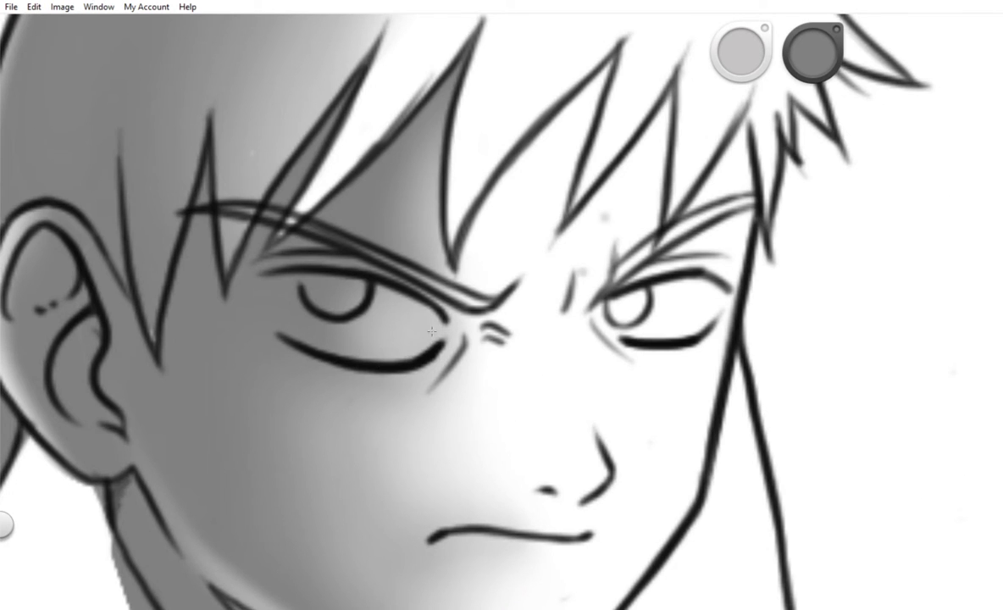
scroll(408, 347, "down", 2)
scroll(345, 337, "up", 2)
mouse_move(346, 336)
left_mouse_down()
mouse_move(399, 255)
mouse_move(356, 364)
mouse_move(339, 296)
mouse_move(309, 371)
left_mouse_up()
scroll(308, 371, "down", 5)
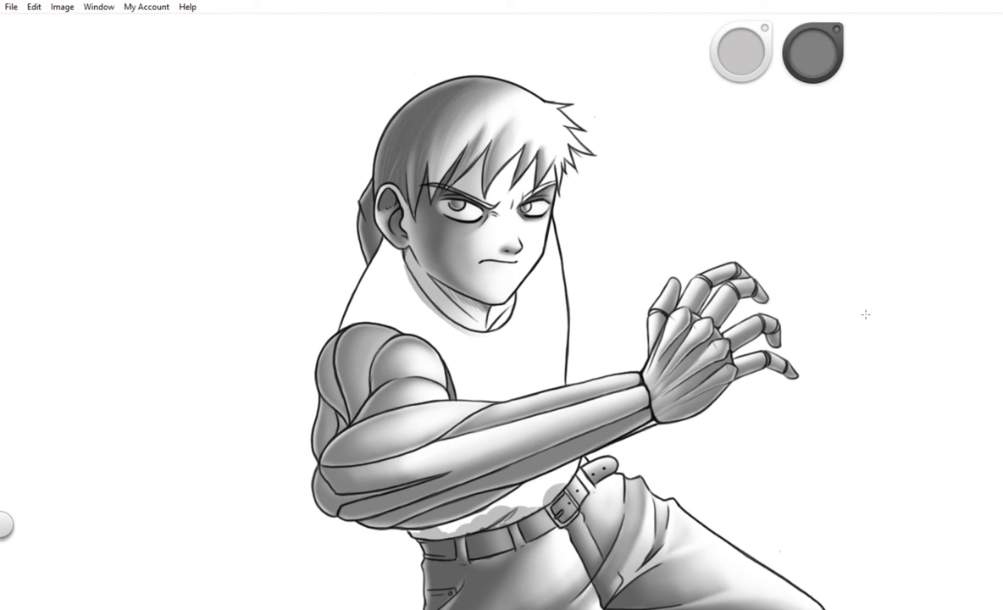
scroll(865, 315, "up", 5)
scroll(866, 315, "down", 5)
left_click_drag(865, 315, 865, 247)
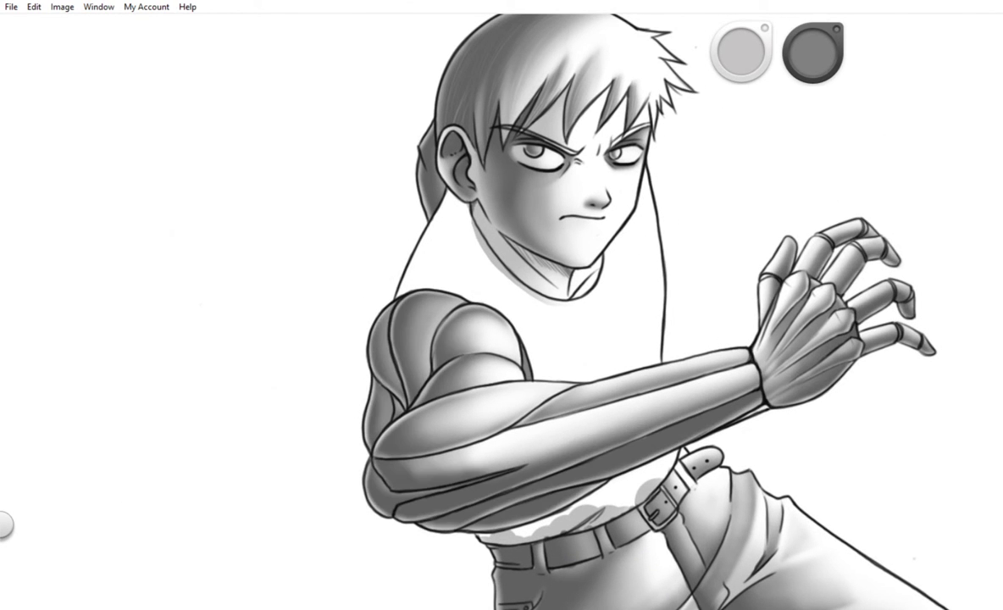
- Add a darker grey shadow to the outer plate of the mechanical shoulder and soften its edges
scroll(277, 381, "up", 3)
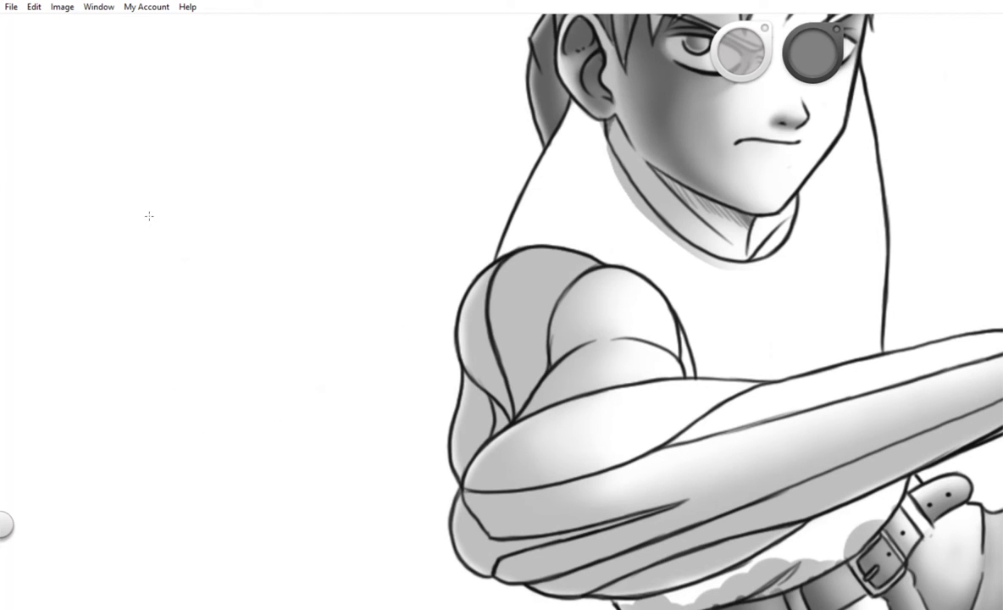
left_click_drag(147, 215, 24, 67)
mouse_move(157, 135)
left_mouse_down()
mouse_move(168, 314)
mouse_move(225, 428)
left_mouse_up()
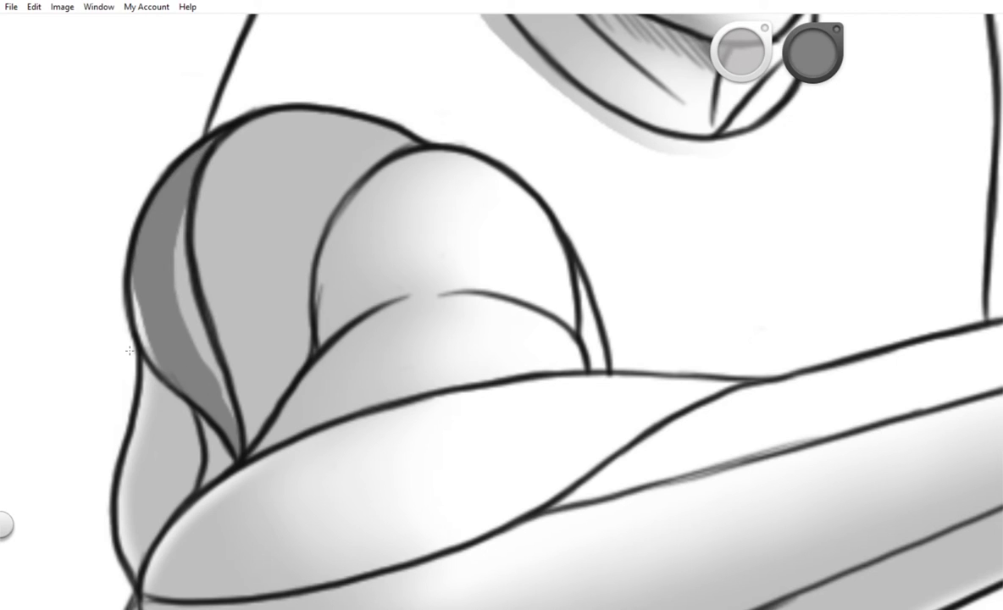
left_click_drag(199, 381, 135, 140)
mouse_move(130, 350)
left_mouse_down()
mouse_move(211, 407)
mouse_move(170, 187)
left_mouse_up()
- Paint a darker grey shadow down the middle plate of the mechanical shoulder
left_click_drag(365, 127, 280, 152)
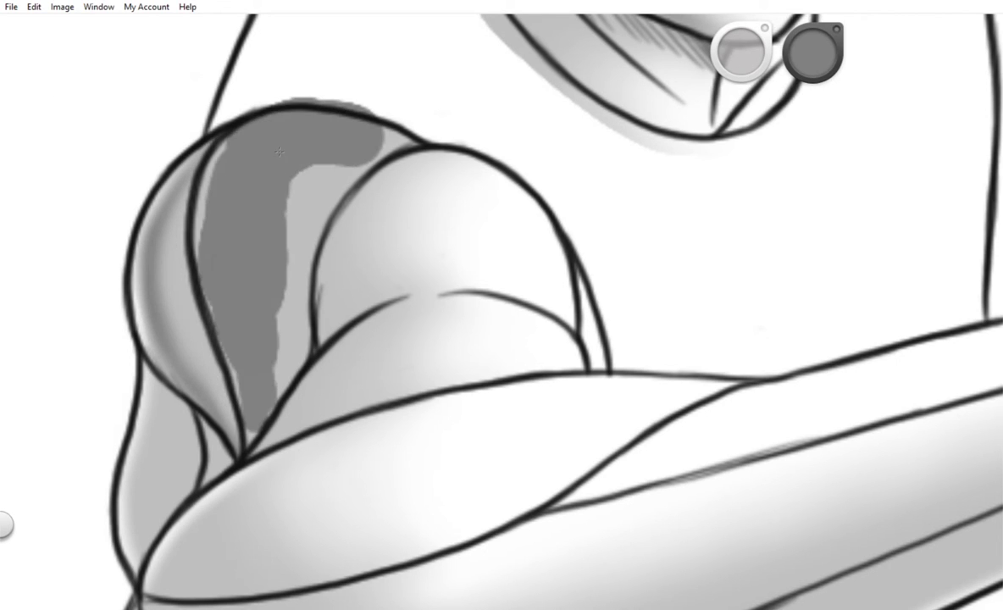
mouse_move(339, 93)
left_mouse_down()
mouse_move(194, 136)
mouse_move(258, 459)
mouse_move(221, 136)
mouse_move(356, 127)
left_mouse_up()
mouse_move(421, 167)
left_mouse_down()
mouse_move(254, 356)
mouse_move(237, 152)
left_mouse_up()
- Blend the middle plate's dark shadow and add a soft darker band along the rounded front shoulder muscle
scroll(237, 254, "down", 3)
scroll(237, 254, "up", 4)
mouse_move(339, 118)
left_mouse_down()
mouse_move(158, 328)
mouse_move(204, 136)
mouse_move(254, 170)
mouse_move(314, 110)
mouse_move(256, 283)
left_mouse_up()
mouse_move(343, 258)
left_mouse_down()
mouse_move(166, 300)
mouse_move(331, 254)
mouse_move(170, 271)
mouse_move(322, 246)
left_mouse_up()
scroll(164, 394, "down", 3)
scroll(161, 339, "up", 3)
mouse_move(437, 166)
left_mouse_down()
mouse_move(156, 315)
mouse_move(407, 157)
mouse_move(212, 288)
mouse_move(399, 151)
left_mouse_up()
scroll(57, 98, "down", 3)
- Add soft darker shadows along the elbow muscles and the length of the forearm
scroll(57, 97, "left", 3)
mouse_move(669, 144)
left_mouse_down()
mouse_move(193, 287)
mouse_move(644, 123)
mouse_move(170, 272)
mouse_move(221, 251)
left_mouse_up()
scroll(562, 131, "down", 5)
scroll(423, 255, "up", 5)
mouse_move(123, 377)
left_mouse_down()
mouse_move(652, 245)
mouse_move(118, 405)
mouse_move(614, 246)
mouse_move(373, 313)
left_mouse_up()
mouse_move(106, 356)
left_mouse_down()
mouse_move(373, 292)
mouse_move(127, 362)
mouse_move(525, 254)
left_mouse_up()
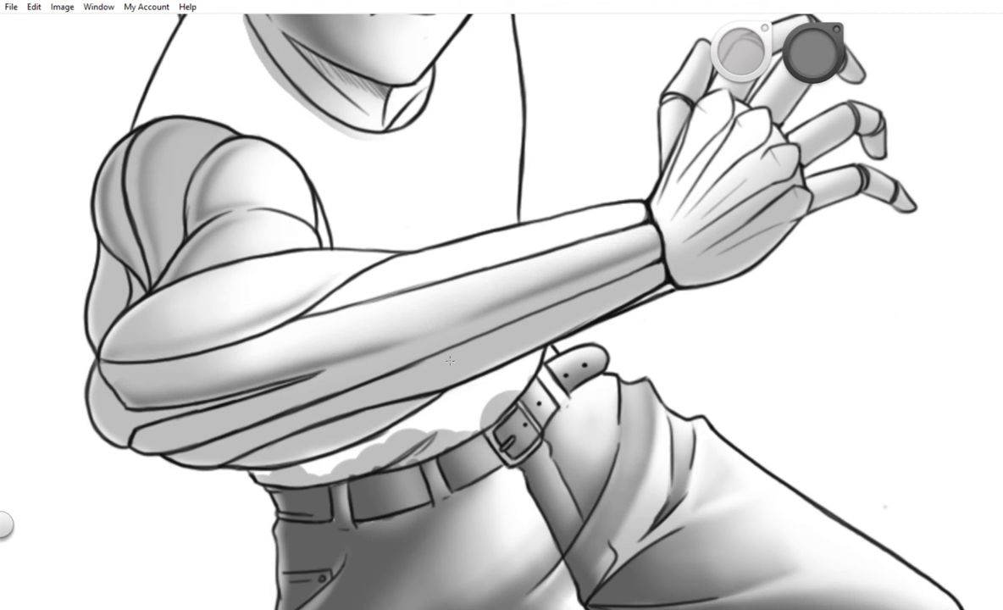
left_click_drag(428, 297, 610, 227)
- Add darker soft shadows between the tendons and knuckles on the back of the mechanical hand
scroll(775, 175, "down", 5)
scroll(775, 175, "up", 7)
left_click_drag(513, 157, 442, 288)
left_click_drag(442, 288, 494, 162)
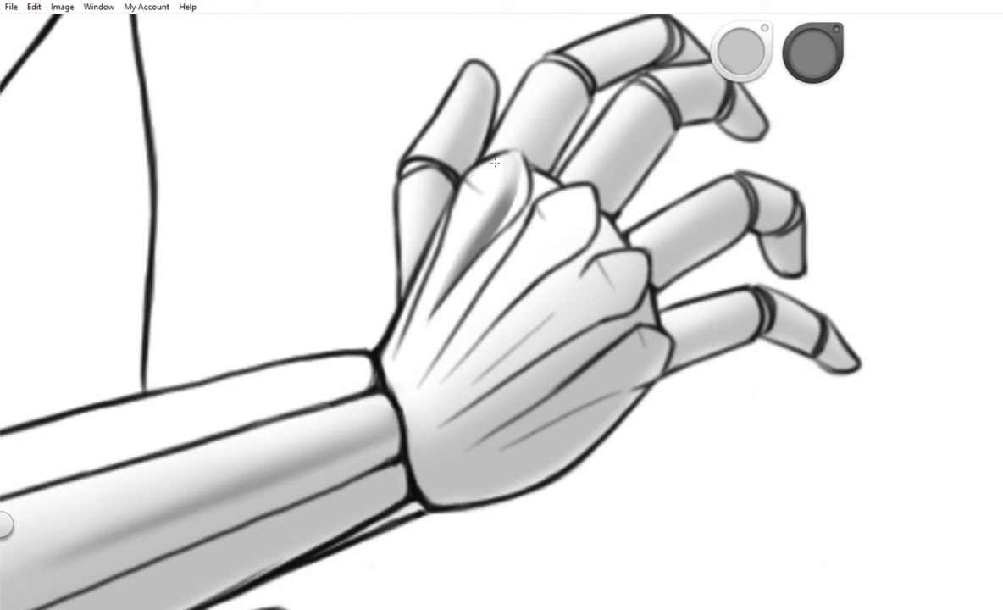
scroll(457, 246, "up", 1)
left_click_drag(373, 360, 504, 205)
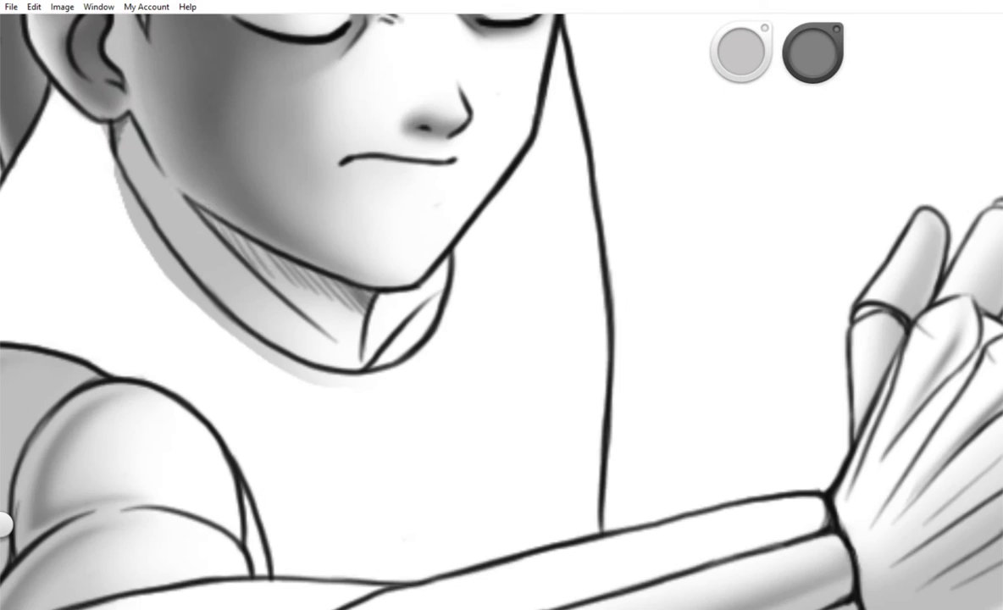
- Darken the hatched shadow on the neck directly under the jaw
left_click_drag(187, 204, 339, 297)
left_click_drag(254, 271, 339, 305)
key("ctrl+z")
key("ctrl+z")
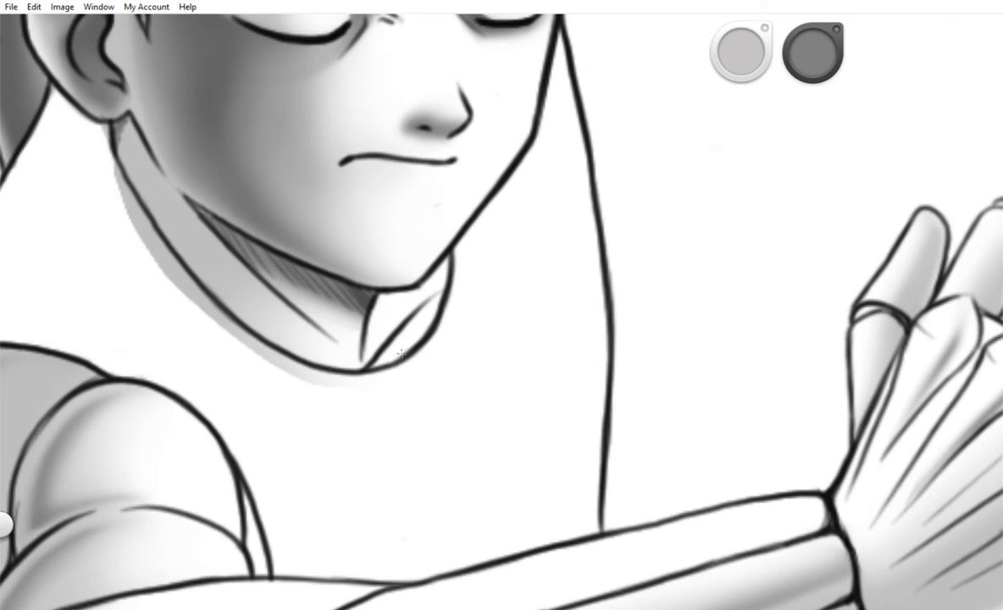
- Paint dark soft-edged cast shadows on the forehead along the spikes of the hair fringe
scroll(197, 246, "down", 5)
scroll(197, 246, "up", 6)
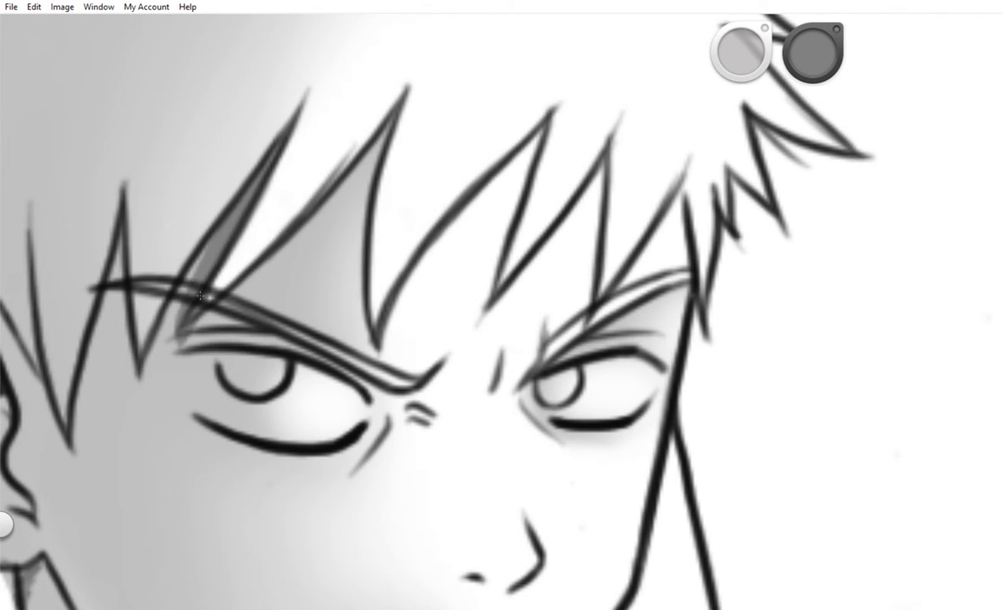
left_click_drag(366, 106, 339, 326)
left_click_drag(398, 115, 335, 322)
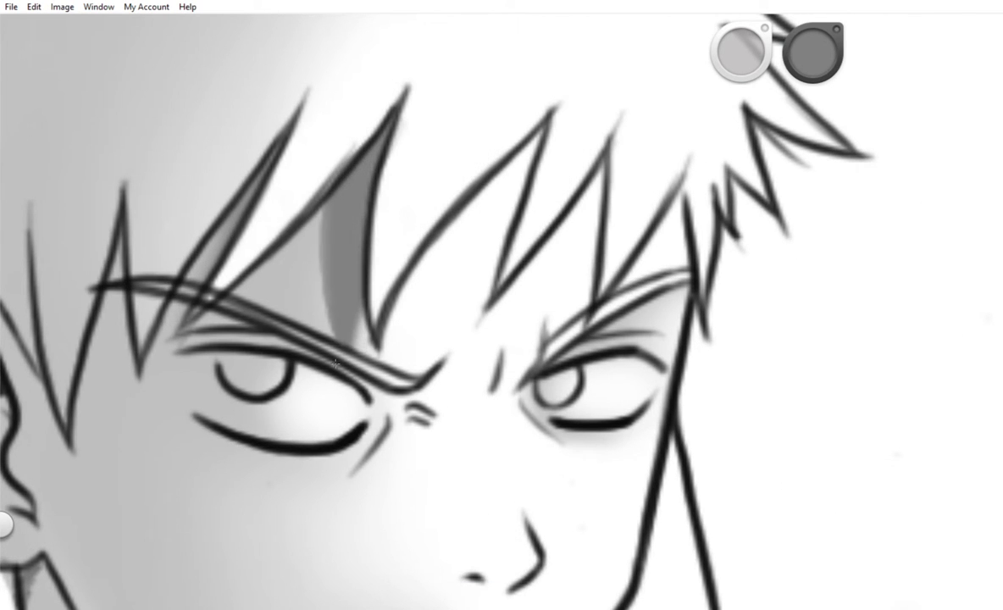
left_click_drag(546, 114, 470, 334)
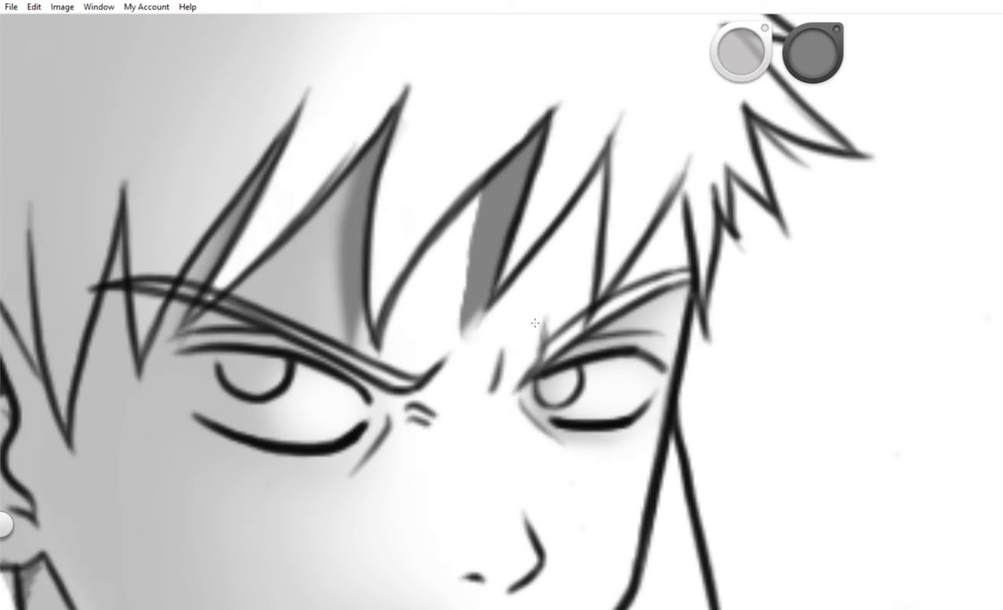
left_click_drag(535, 323, 457, 136)
left_click_drag(559, 153, 521, 305)
left_click_drag(542, 178, 522, 305)
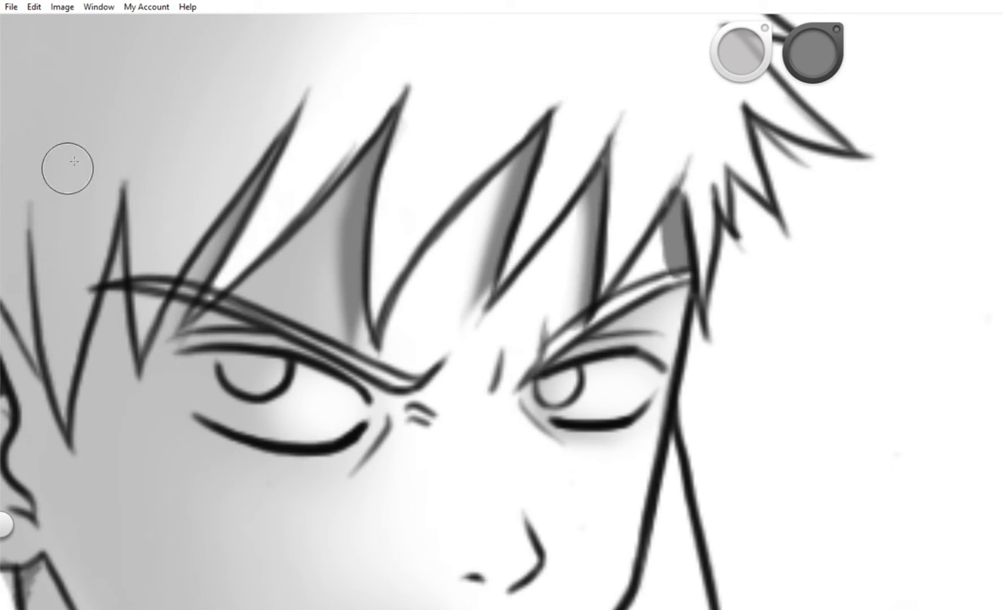
- Add dark soft shadows beneath the side hair spikes and inside the ear
scroll(74, 161, "up", 3)
scroll(67, 168, "left", 5)
left_click_drag(212, 356, 255, 394)
scroll(232, 442, "down", 3)
mouse_move(259, 254)
left_mouse_down()
mouse_move(279, 210)
mouse_move(263, 378)
left_mouse_up()
- Add a darker soft shadow along the fold lines at the crotch of the jeans
scroll(263, 378, "down", 5)
scroll(502, 305, "down", 3)
scroll(508, 339, "up", 5)
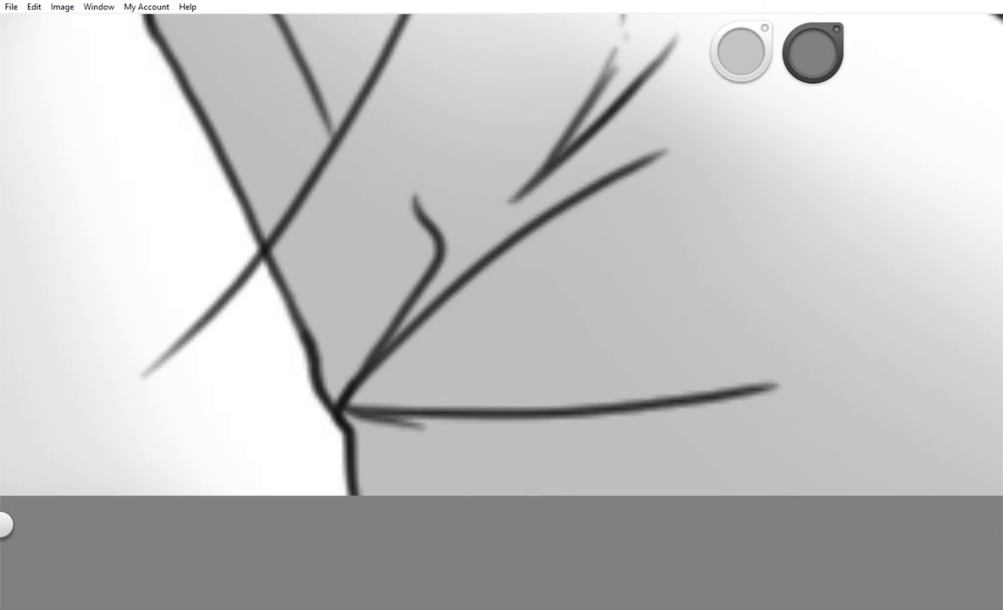
left_click_drag(373, 398, 666, 277)
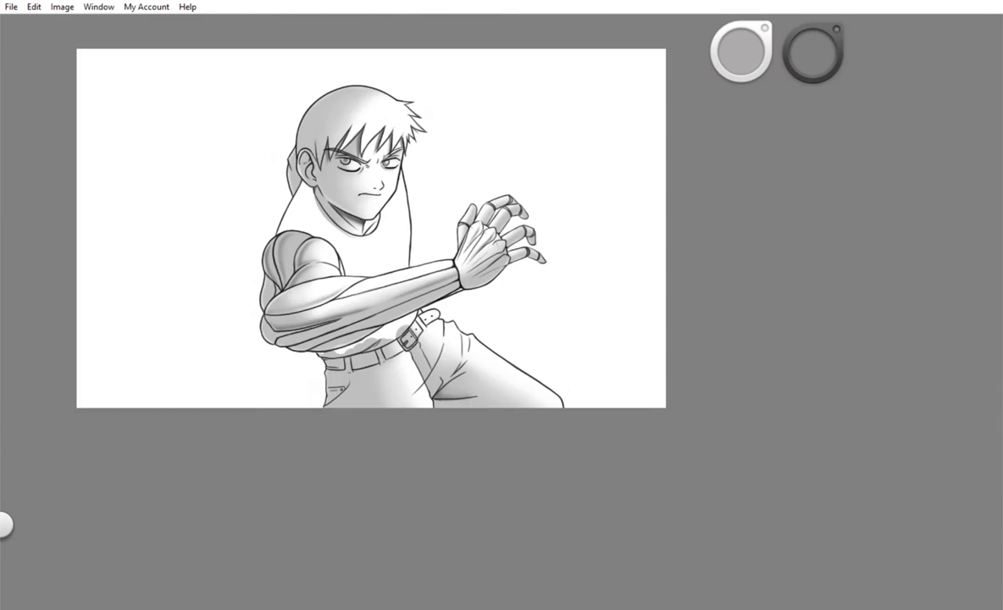
- Deepen the soft shadows on the face and hair, and colour the fighter's skin, hair, shirt, belt, jeans and arm
scroll(659, 352, "down", 5)
scroll(322, 187, "up", 5)
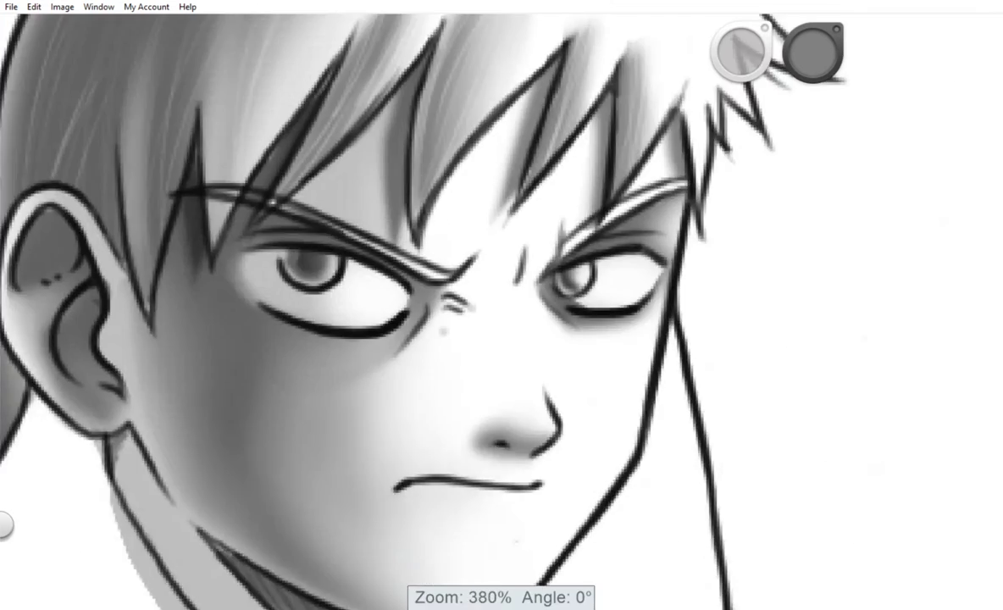
scroll(322, 187, "down", 4)
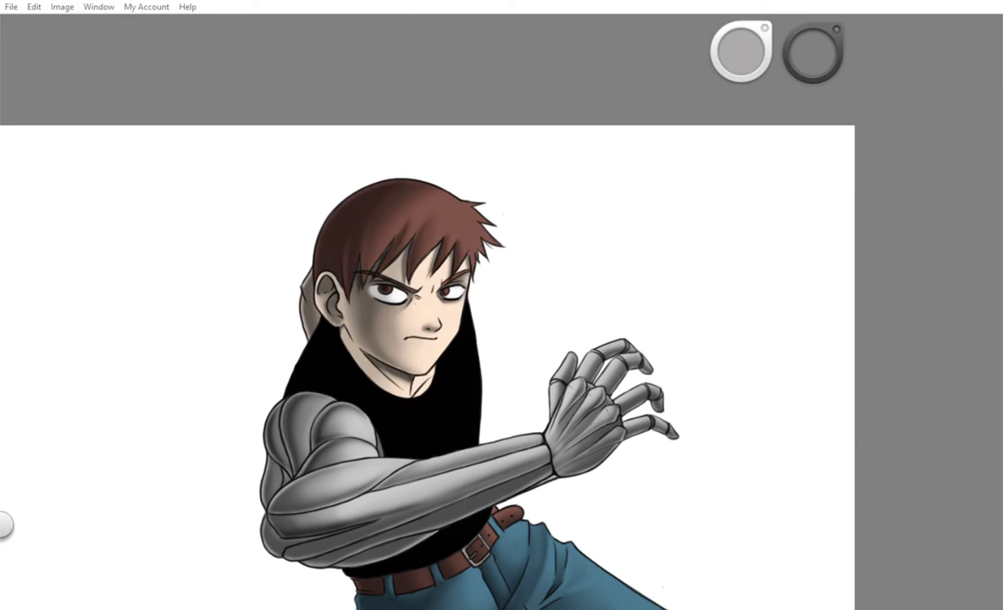
- Place a radial gradient background behind the fighter, running from pale blue through purple to teal corners
scroll(949, 344, "down", 3)
scroll(949, 344, "up", 2)
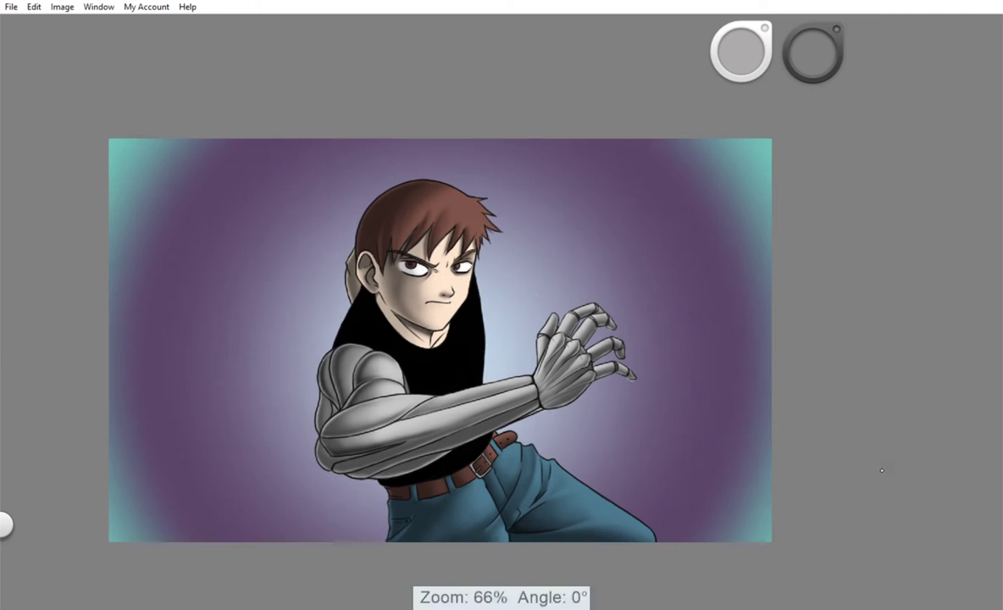
scroll(882, 470, "down", 1)
- Lay a diagonal linear gradient across the image, running from orange through white to pale yellow
left_click(812, 53)
left_click_drag(757, 212, 753, 149)
left_click_drag(670, 197, 616, 234)
left_click_drag(812, 53, 832, 50)
left_click(616, 234)
left_click_drag(616, 234, 572, 263)
left_click(754, 148)
left_click_drag(833, 44, 820, 45)
left_click_drag(754, 149, 811, 126)
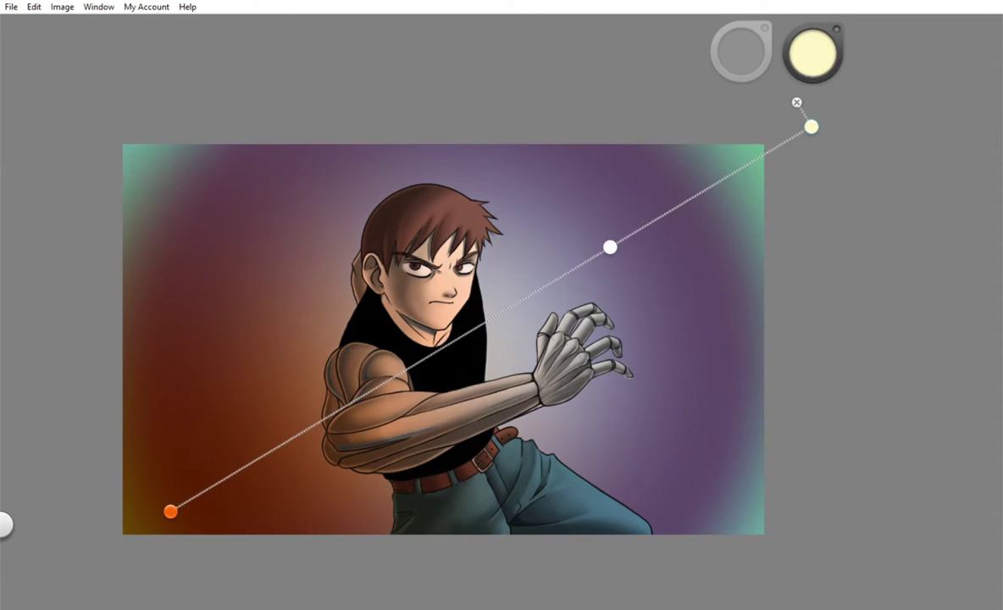
- Adjust the orange and white ends of the diagonal background gradient
left_click_drag(170, 511, 525, 284)
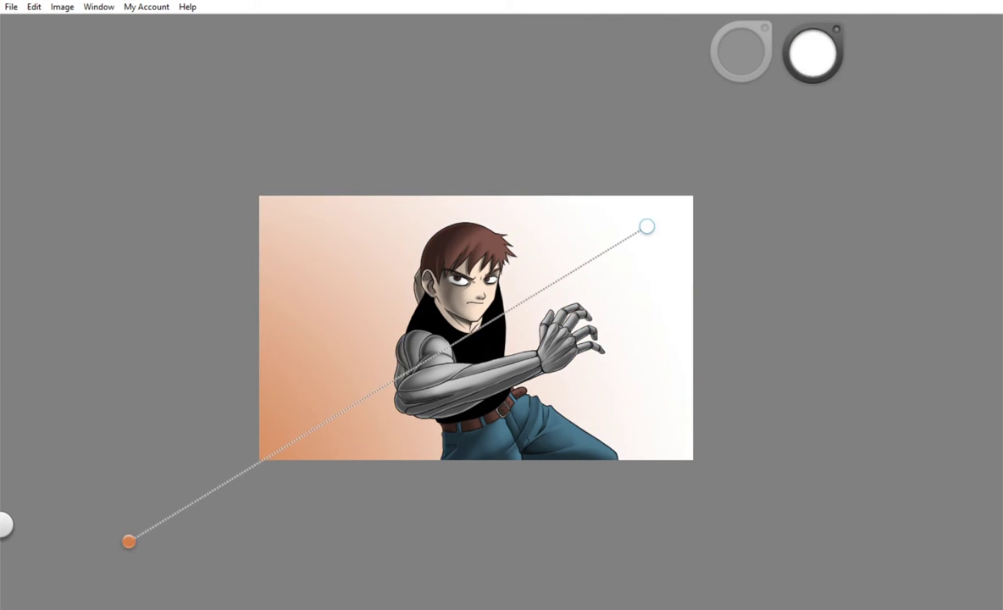
left_click_drag(647, 226, 639, 233)
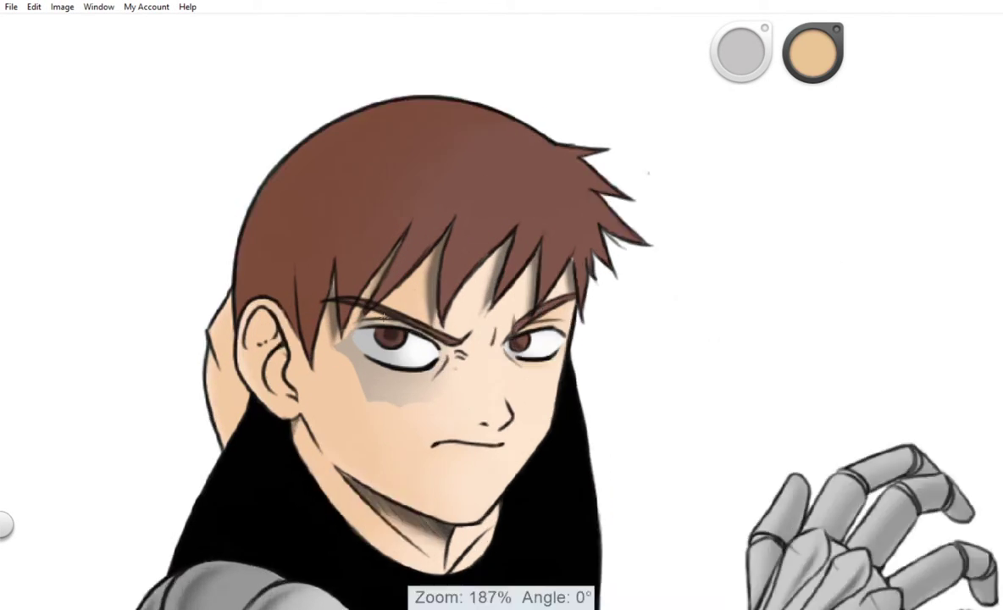
- Recolour the grey face shadows in tan and the darker shadows on the face and hair in warm reddish brown
scroll(564, 311, "up", 5)
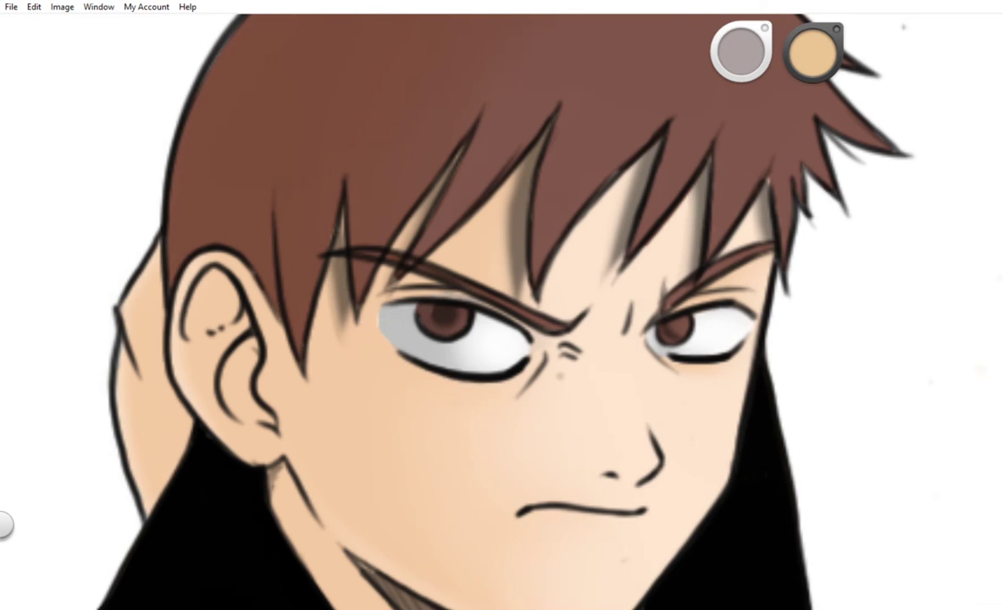
scroll(817, 286, "down", 5)
scroll(817, 286, "up", 4)
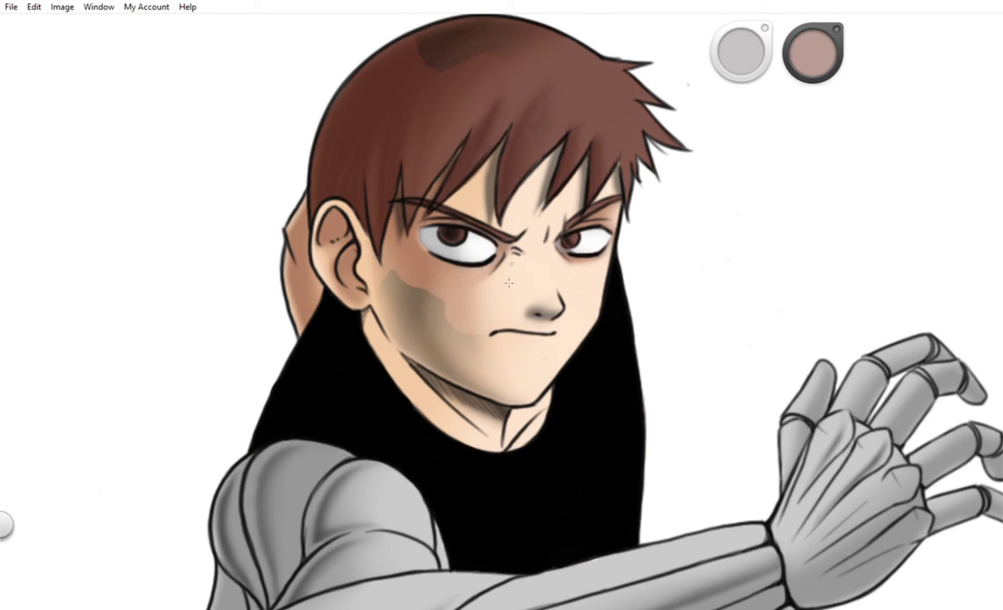
- Tint the grey shadows on the mechanical arm and hand blue-grey
scroll(496, 274, "down", 4)
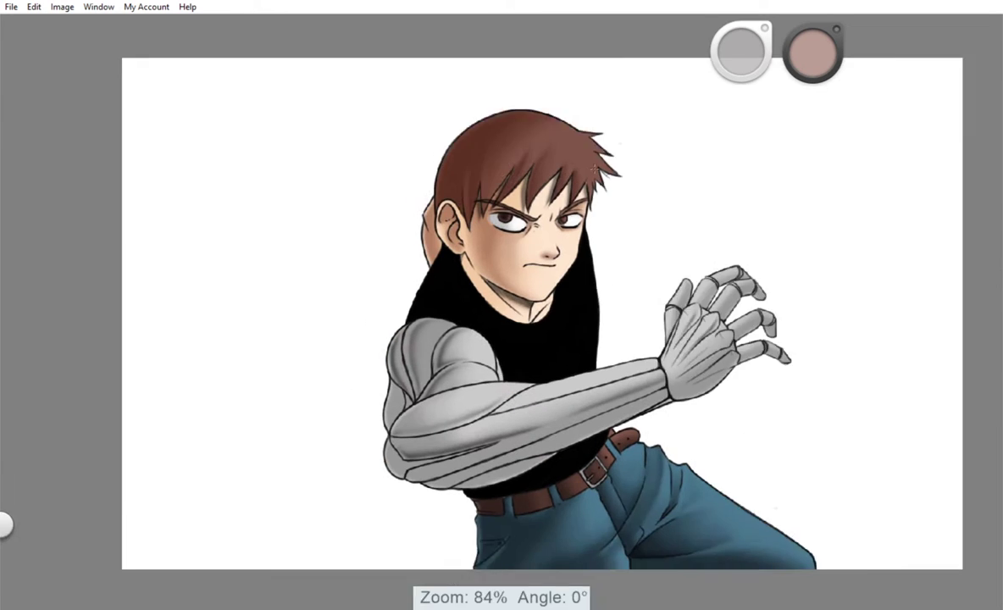
scroll(499, 443, "up", 4)
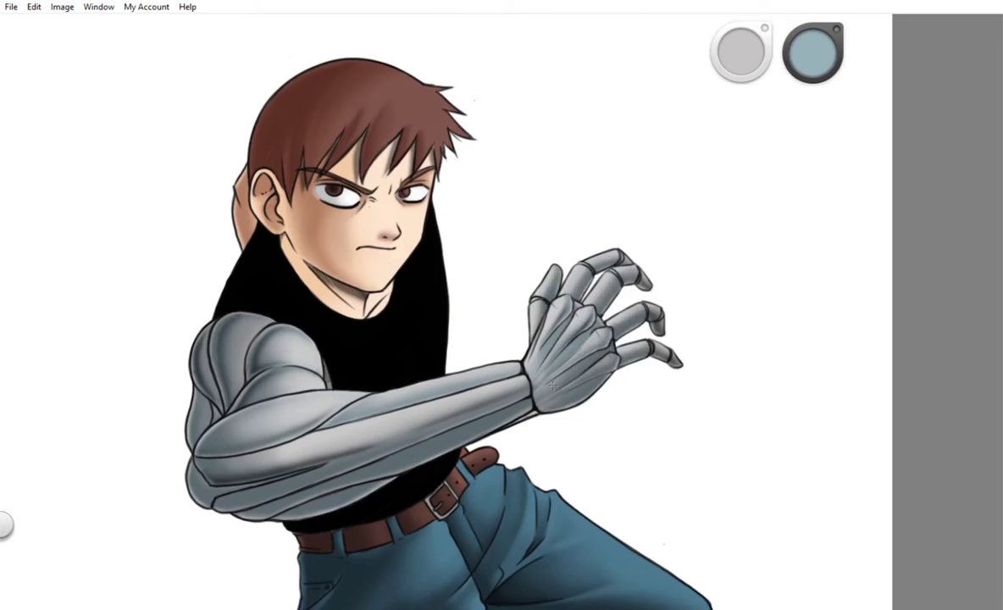
scroll(501, 305, "down", 4)
- Deepen the mechanical arm's shadows around the shoulder plates and elbow with dark grey
scroll(501, 305, "up", 5)
left_click_drag(263, 517, 296, 500)
key("ctrl+z")
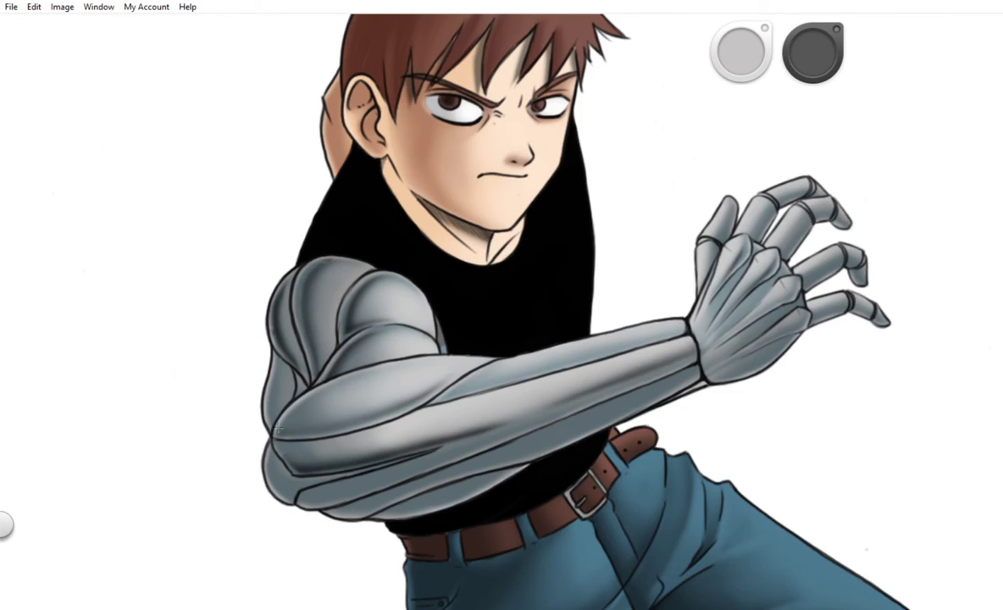
scroll(502, 305, "down", 3)
scroll(502, 305, "up", 6)
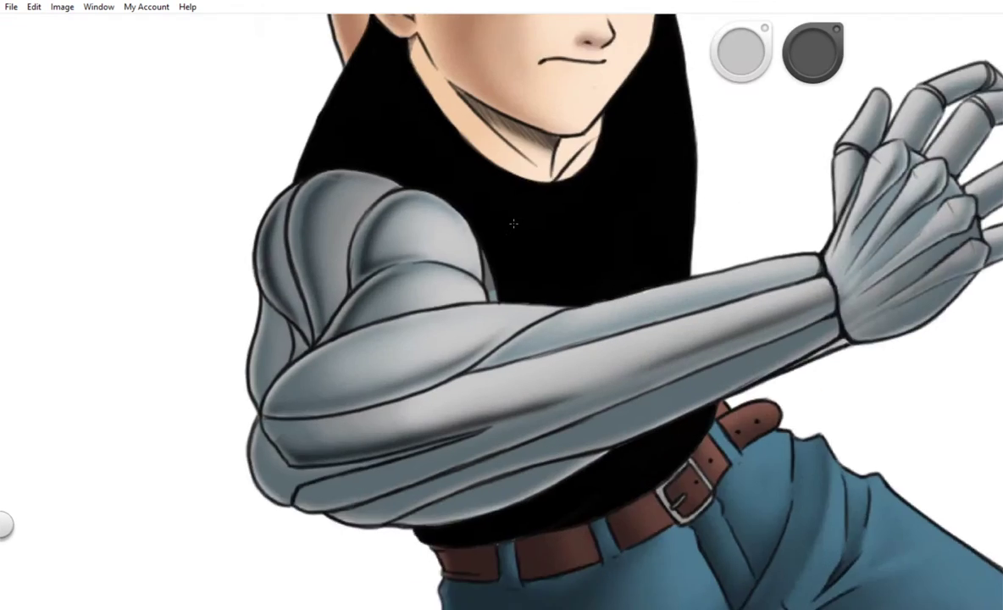
scroll(502, 305, "down", 3)
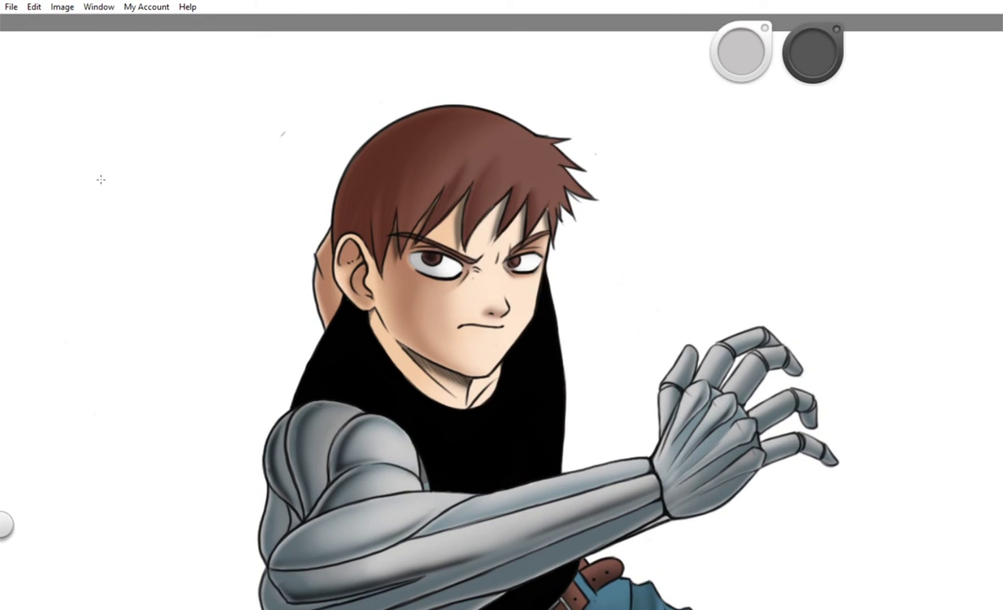
- Sample the light skin tone, enlarge the brush and brighten the lit areas of the face
scroll(559, 289, "up", 3)
left_click(509, 264, "alt")
key("bracketright")
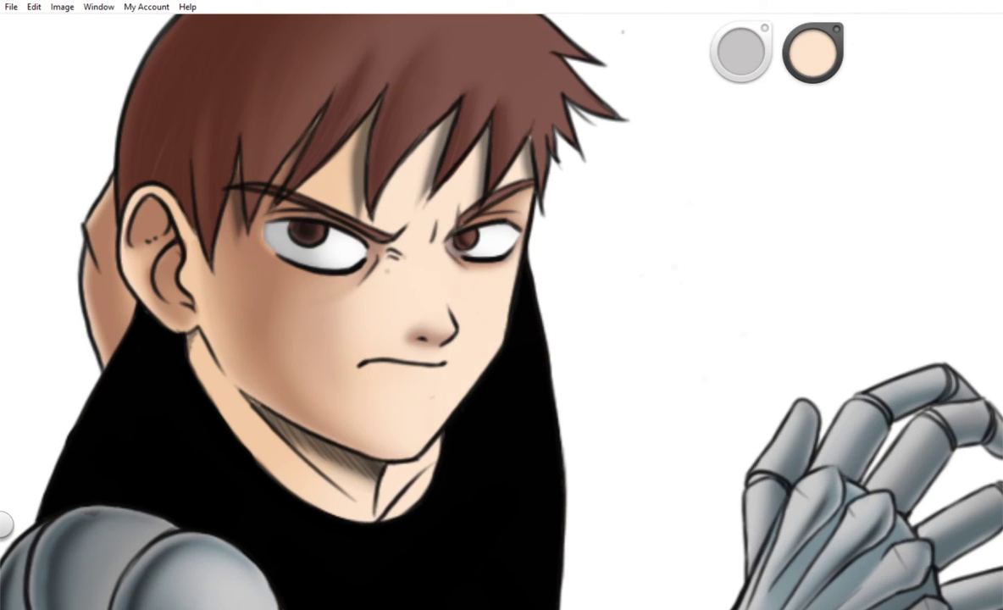
scroll(170, 201, "down", 3)
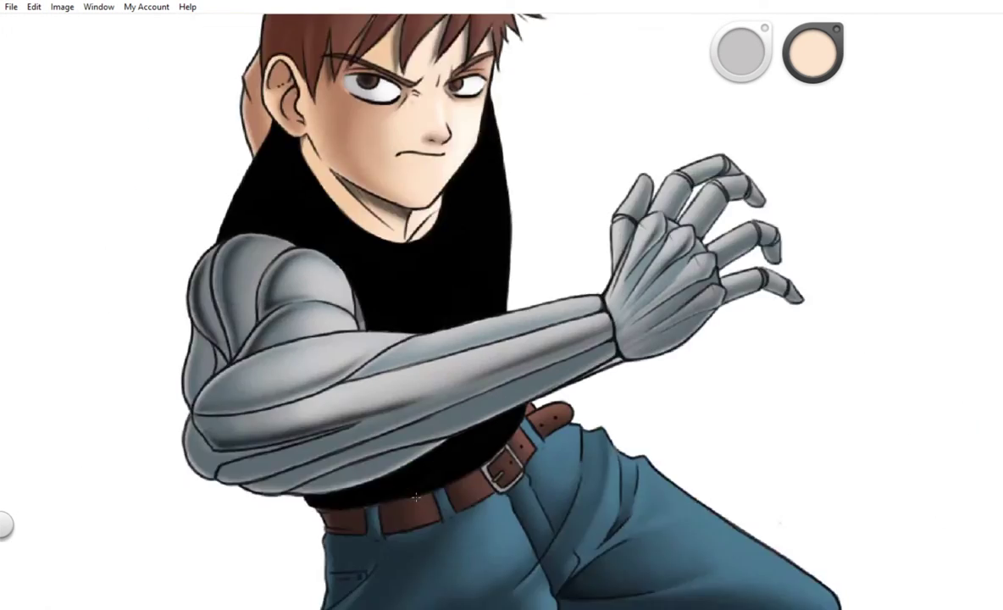
- Sample the jeans' blue and add soft lighter highlights to the thighs and folds
scroll(445, 238, "up", 3)
left_click(445, 237, "alt")
scroll(445, 237, "down", 4)
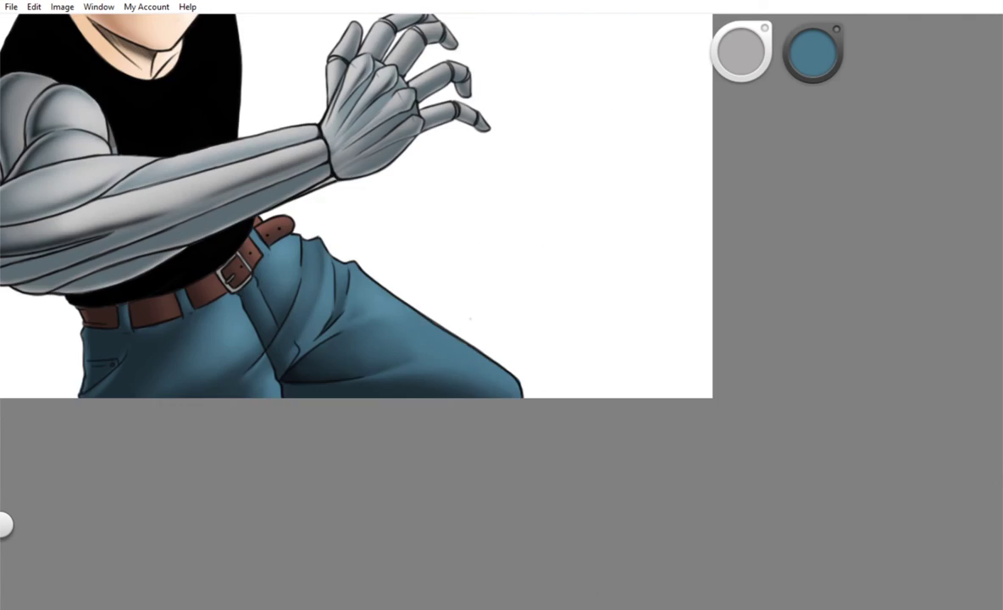
- Sample the arm's light silver and brush soft highlights onto the shoulder plates and forearm
scroll(280, 246, "up", 4)
left_click(280, 246, "alt")
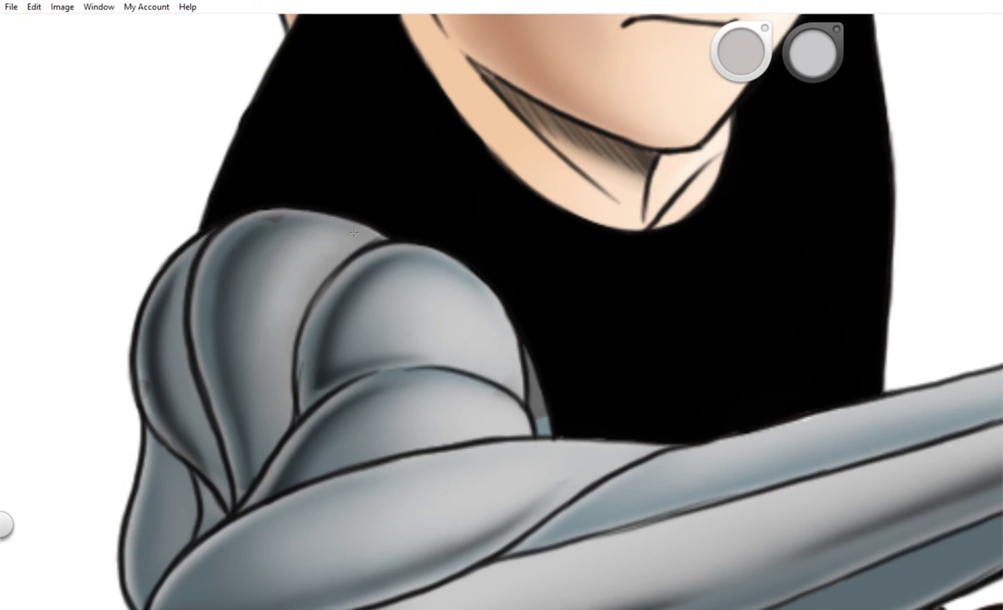
scroll(268, 187, "down", 3)
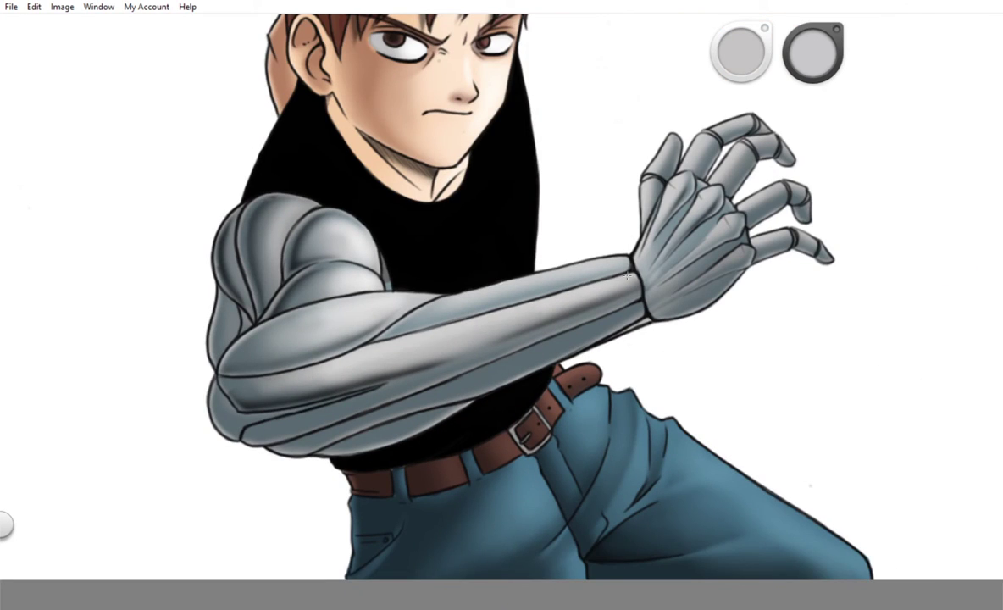
- Brighten the silver highlights on the back of the mechanical hand, the fingers and the elbow muscles
scroll(644, 288, "up", 1)
scroll(478, 335, "down", 3)
scroll(644, 255, "up", 4)
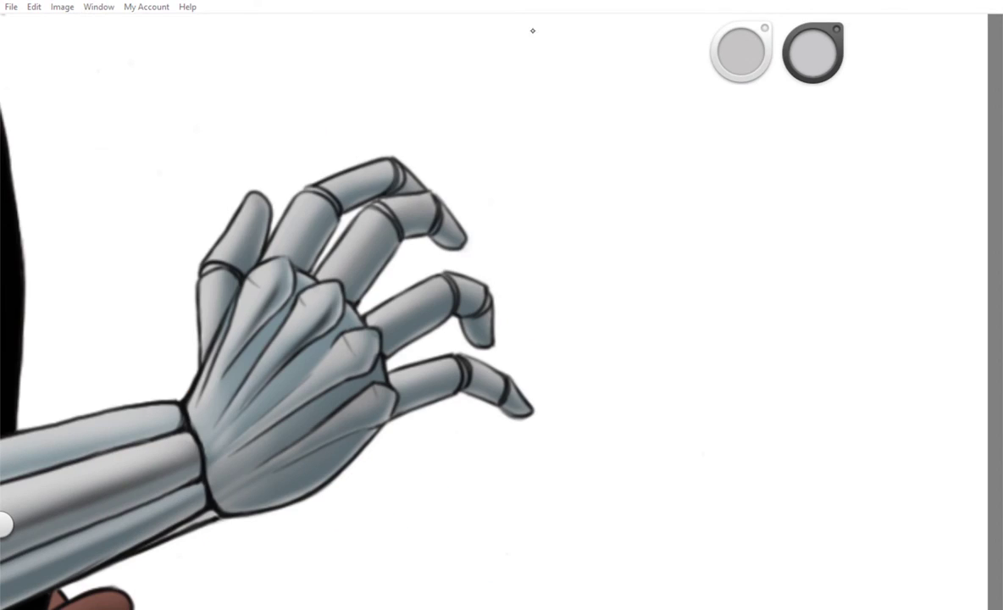
scroll(309, 289, "down", 3)
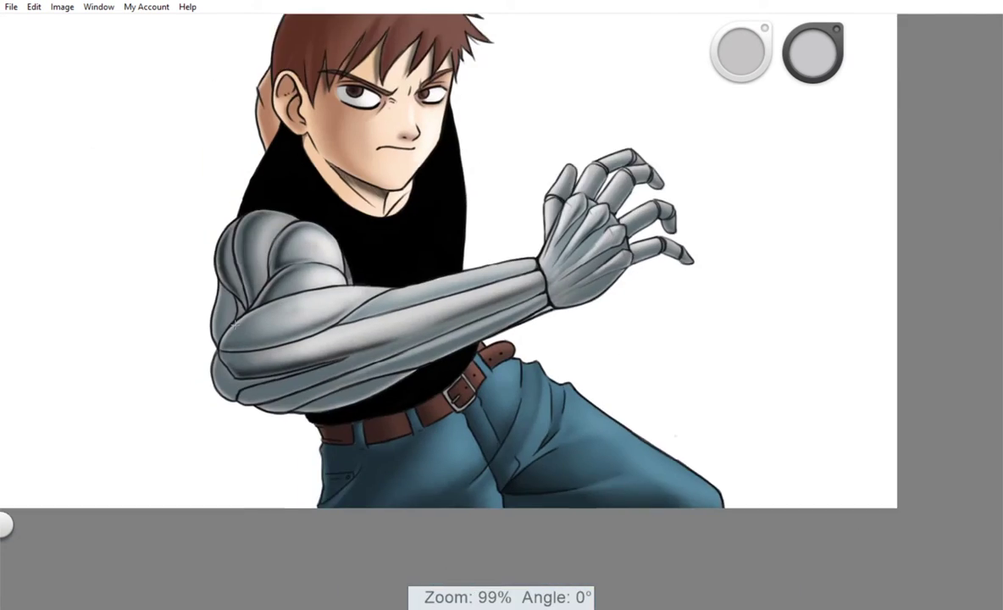
scroll(248, 442, "up", 4)
scroll(243, 306, "down", 3)
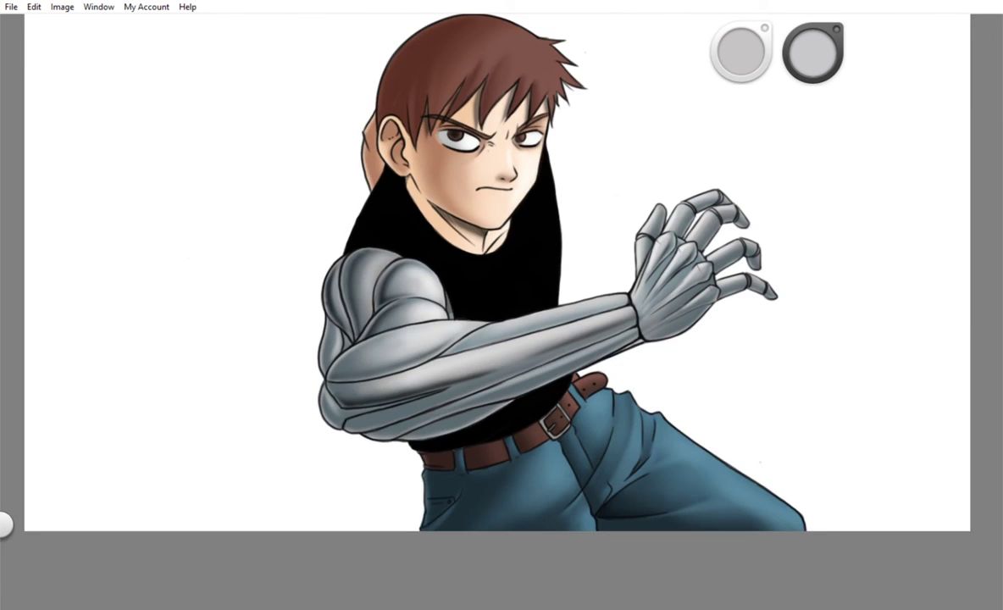
- Paint thin orange reflected light along the edges of the shoulder plates, elbow and lower forearm muscles
scroll(203, 254, "up", 4)
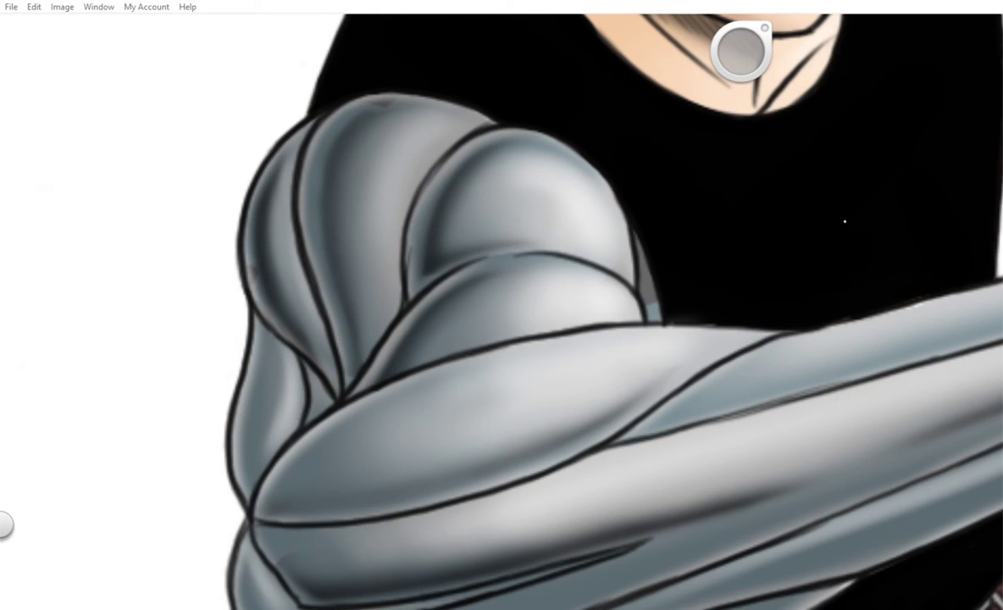
left_click_drag(284, 120, 252, 279)
left_click_drag(307, 119, 333, 309)
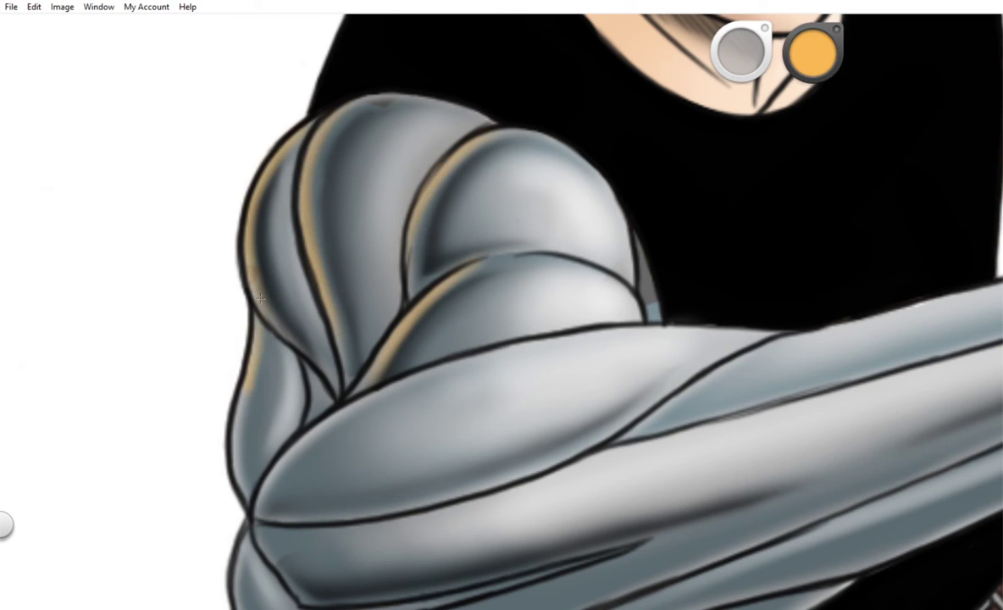
scroll(260, 299, "down", 3)
scroll(208, 440, "up", 1)
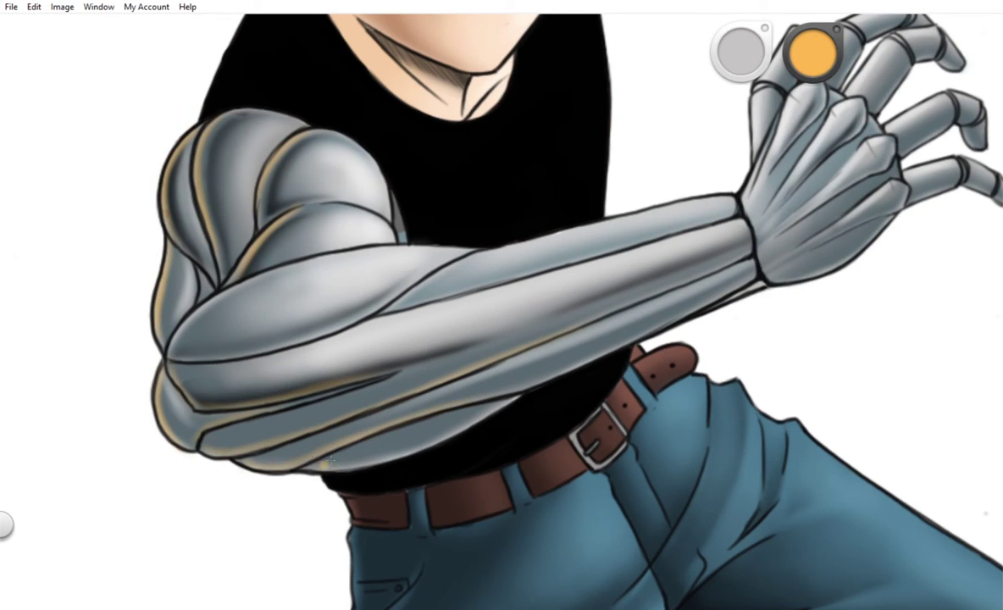
- Add soft orange reflected light along the lower sides of the mechanical fingers
scroll(521, 225, "up", 3)
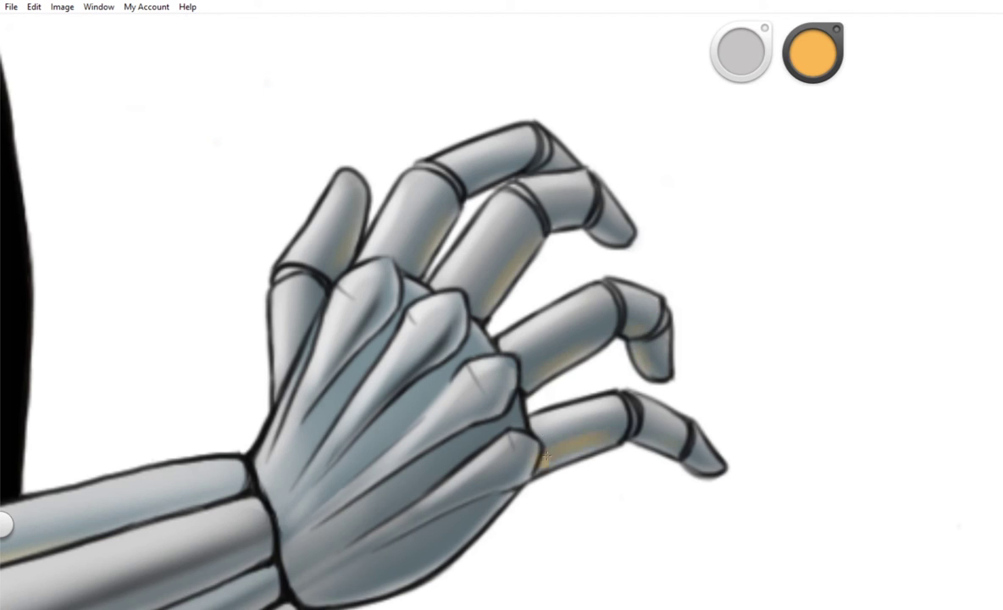
scroll(407, 285, "down", 3)
scroll(938, 83, "up", 2)
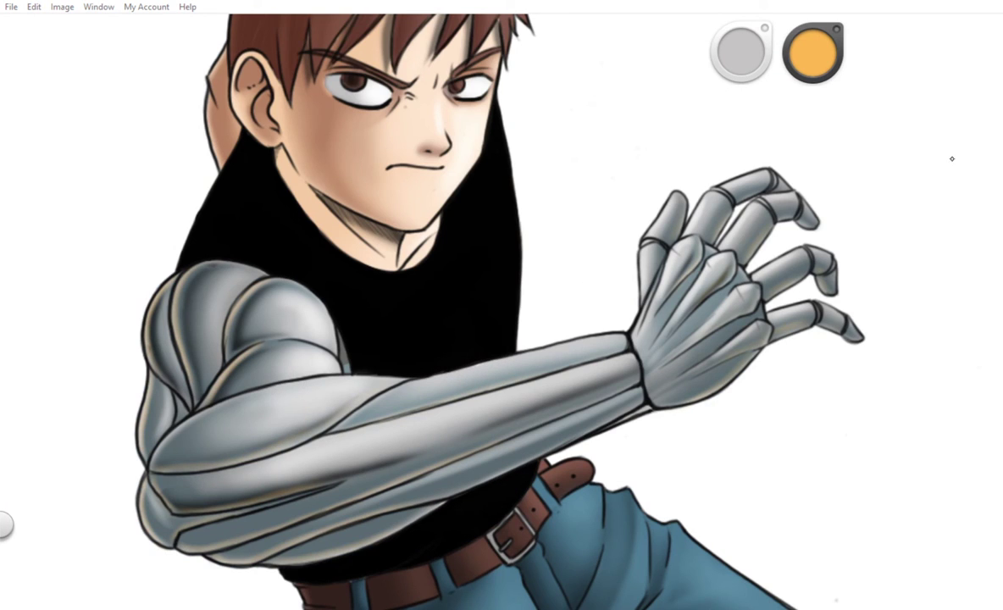
- Paint white highlights along the upper edges of the shoulder plates, the forearm and the knuckles
scroll(496, 194, "up", 3)
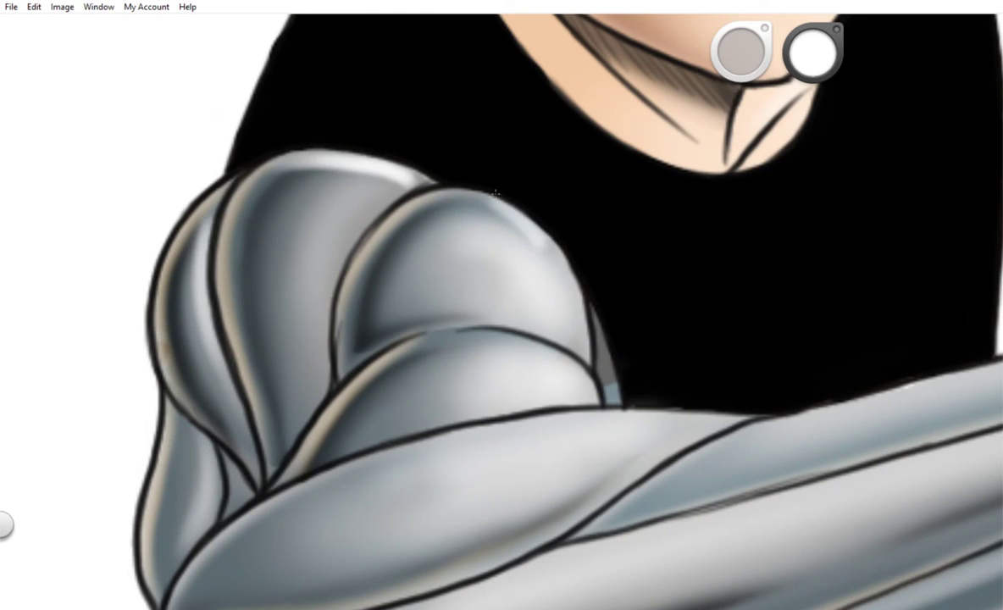
scroll(496, 193, "down", 3)
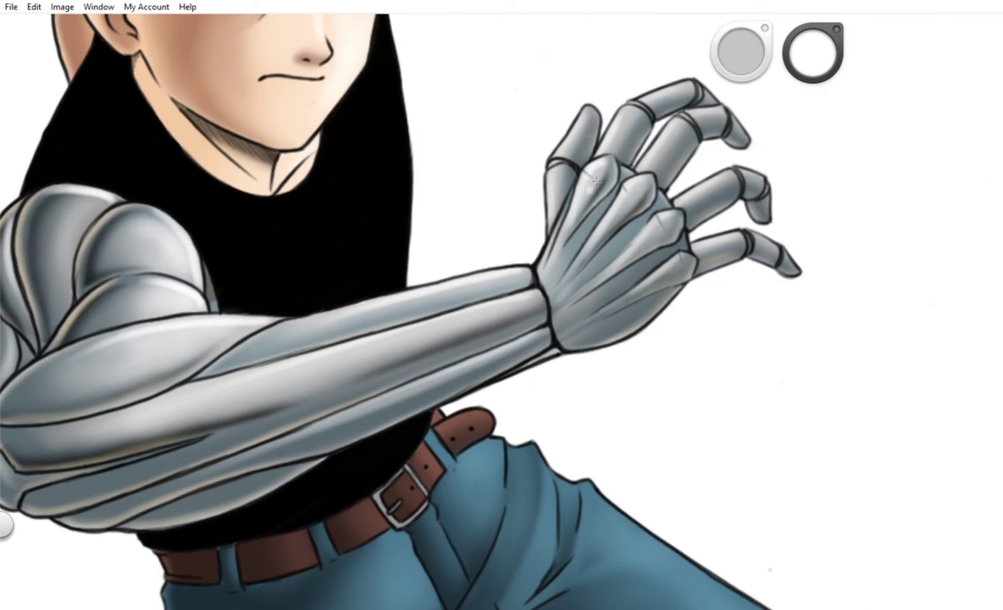
scroll(407, 339, "up", 4)
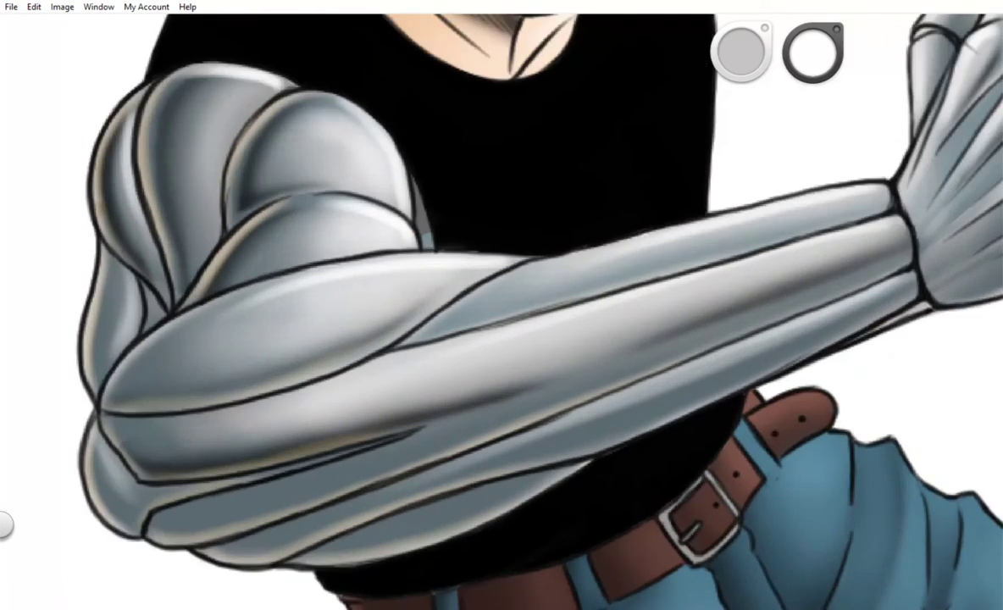
- Paint bright white gleams on the rounded shoulder muscles, the upper forearm and the knuckles of the mechanical arm
scroll(424, 313, "down", 4)
scroll(416, 316, "up", 4)
scroll(411, 315, "down", 4)
scroll(405, 317, "up", 4)
scroll(405, 317, "down", 4)
scroll(405, 317, "up", 4)
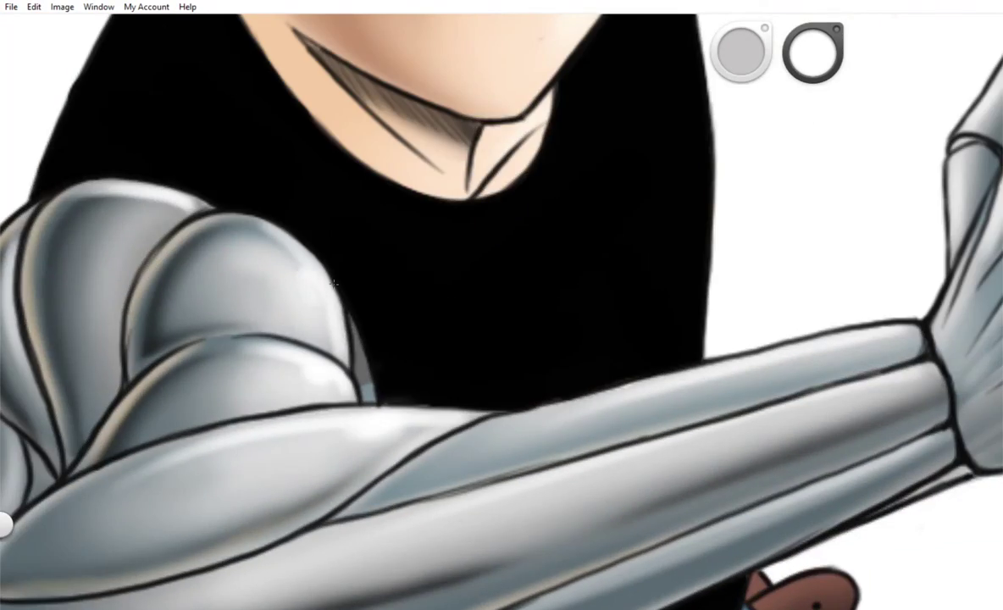
scroll(405, 317, "down", 6)
scroll(420, 462, "up", 4)
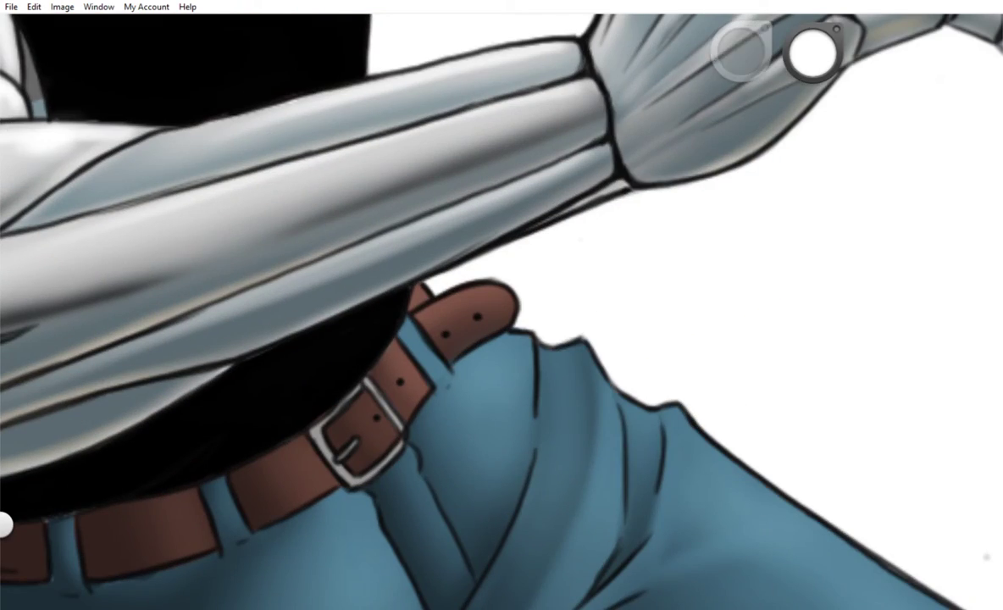
- Handwrite "ALPHA LOCK ARM LINE ART TO ADD A BIT OF NECROMANCY" beside the arm in the jeans' blue and remove the note
left_click(560, 399, "alt")
scroll(509, 381, "down", 2)
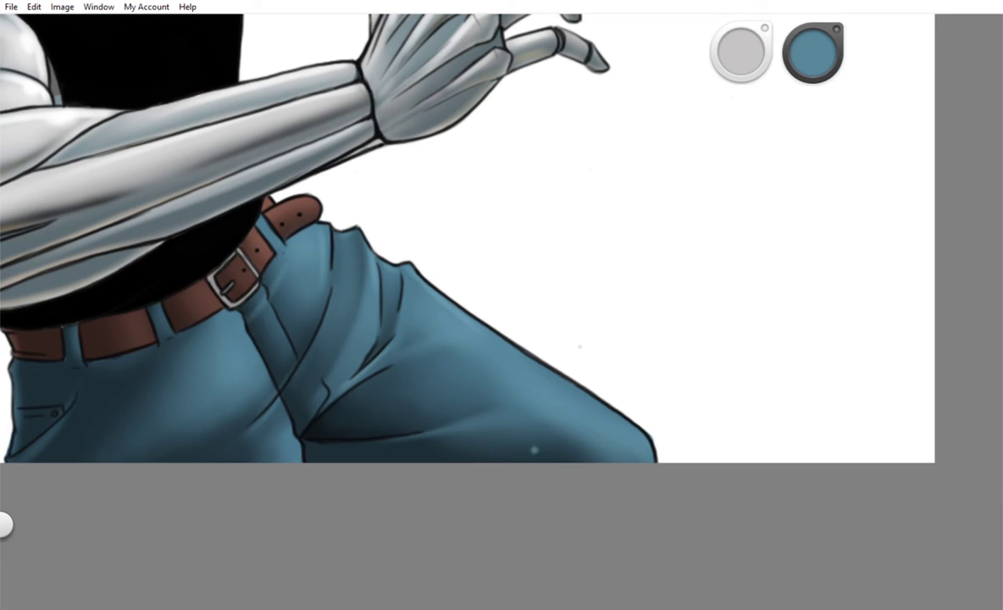
scroll(534, 450, "down", 5)
scroll(534, 450, "up", 4)
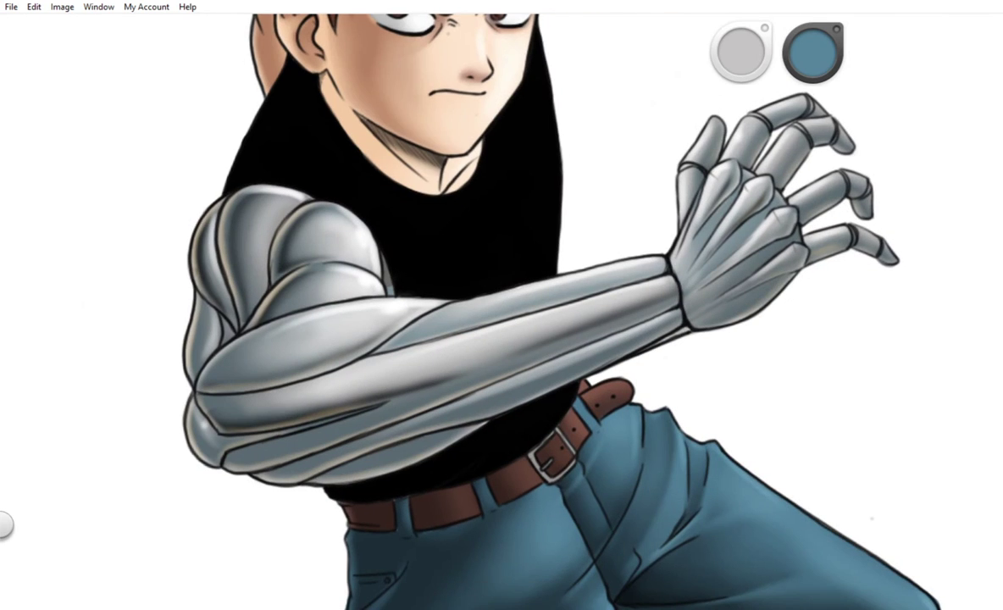
left_click_drag(76, 175, 85, 170)
left_click_drag(88, 145, 99, 161)
left_click_drag(101, 157, 108, 138)
left_click_drag(124, 145, 121, 126)
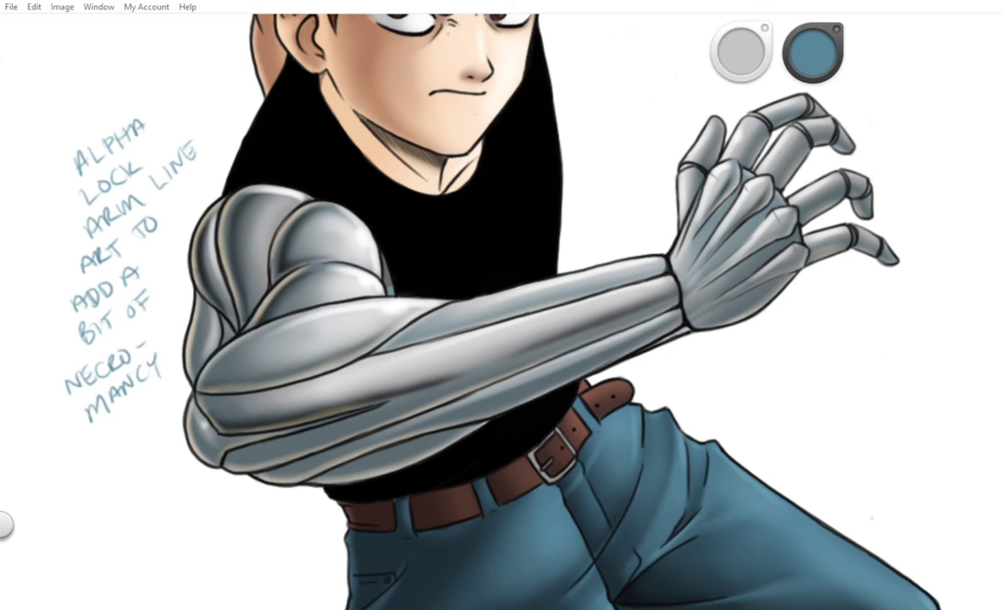
left_click_drag(127, 118, 81, 150)
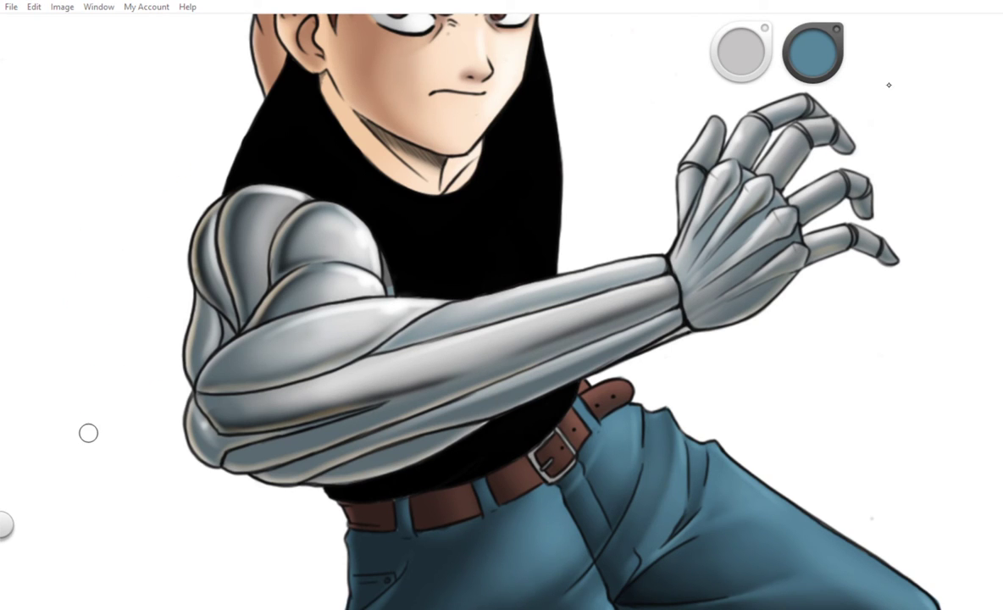
- Recolour the mechanical arm's line art white and paint a soft green glow around the whole arm
scroll(314, 323, "down", 3)
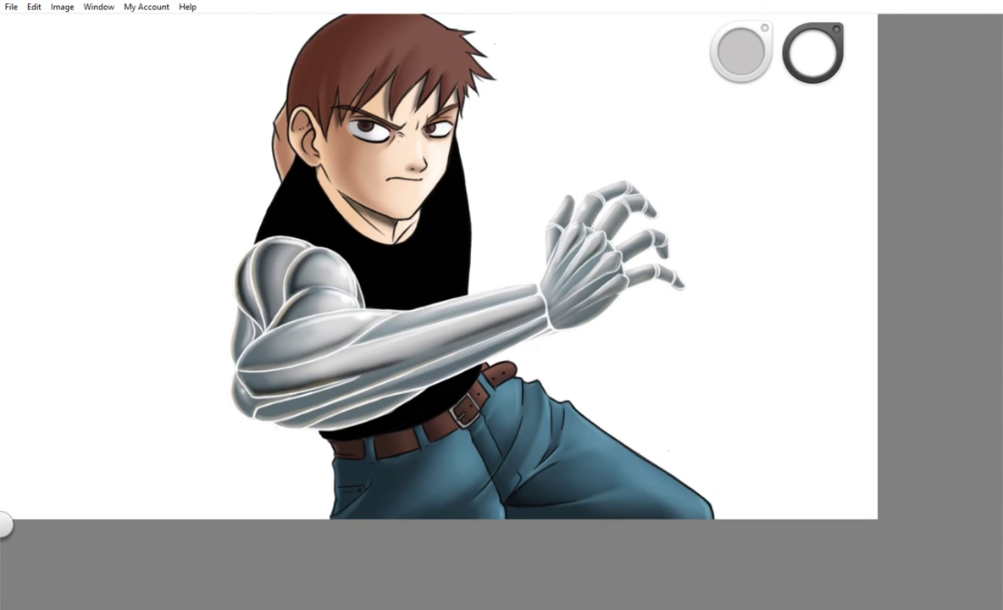
left_click(825, 54)
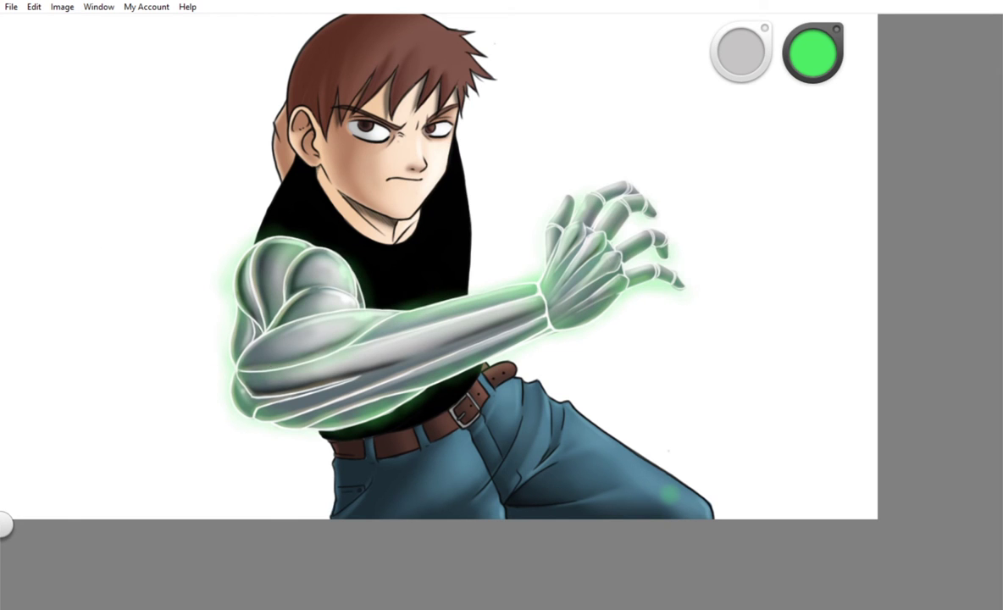
scroll(440, 271, "up", 2)
scroll(441, 271, "down", 1)
- Tint the mechanical arm's line art green, with pale mint along the upper contours and darker green along the lower edges
left_click_drag(72, 110, 245, 317)
left_click(200, 252, "alt")
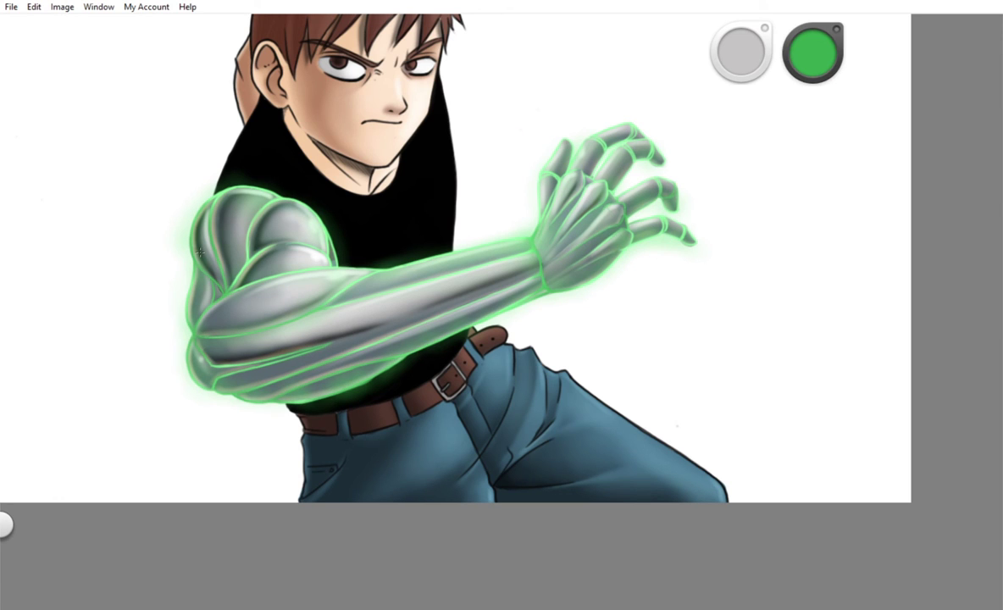
left_click(251, 198, "alt")
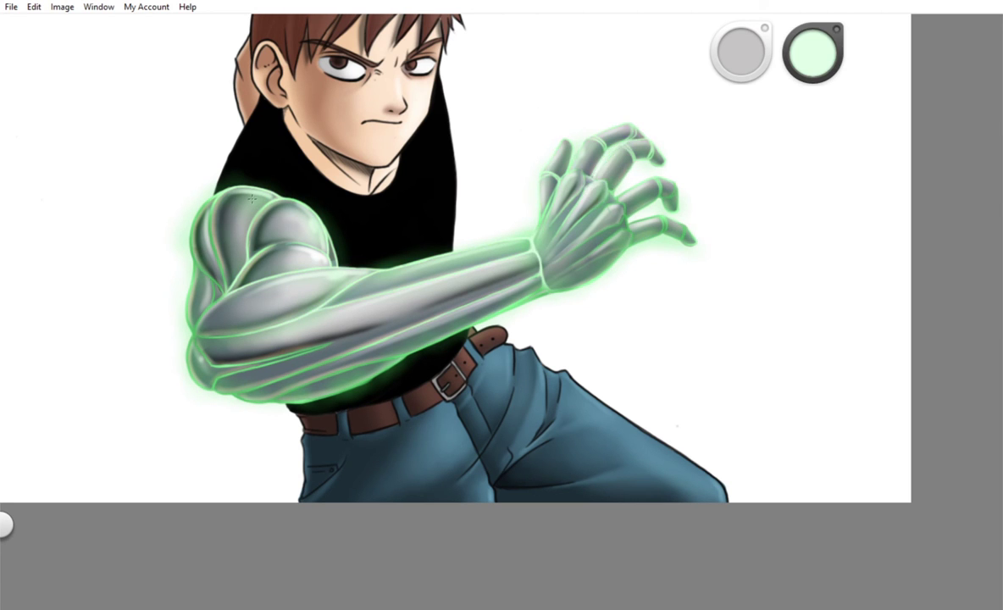
scroll(252, 198, "down", 3)
scroll(499, 302, "up", 6)
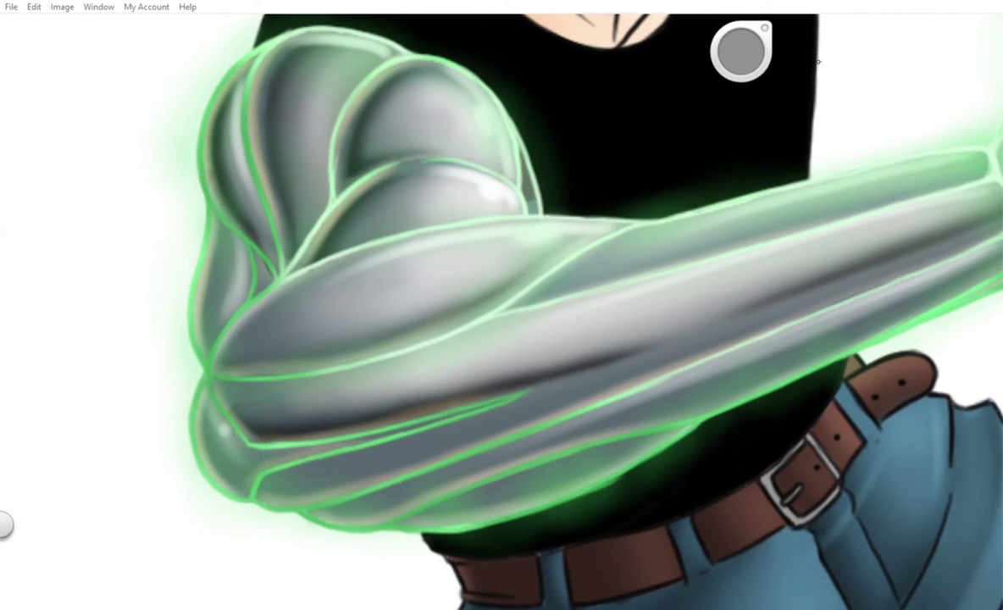
scroll(438, 386, "down", 3)
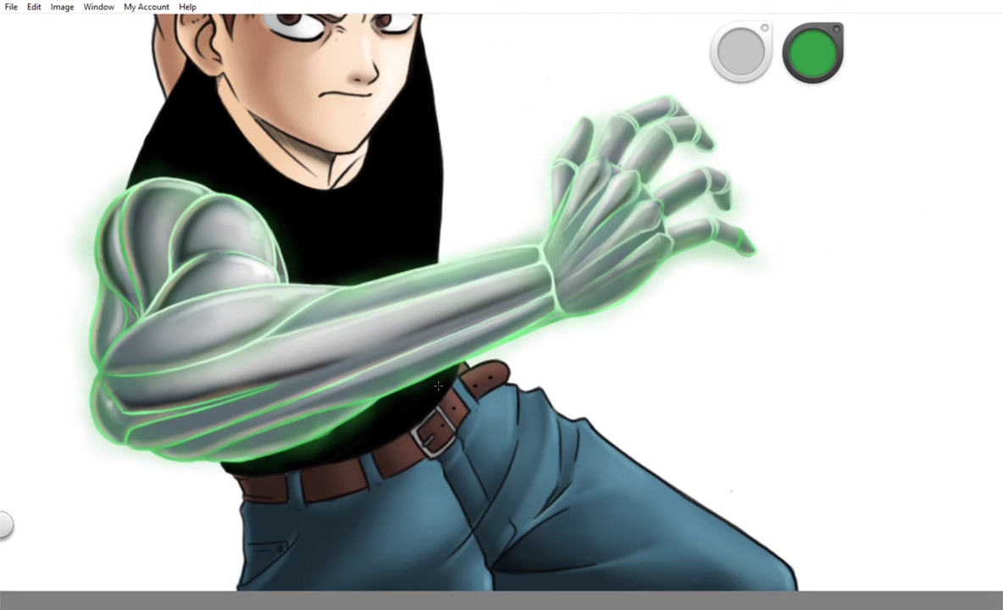
left_click(438, 385, "alt")
scroll(353, 329, "down", 2)
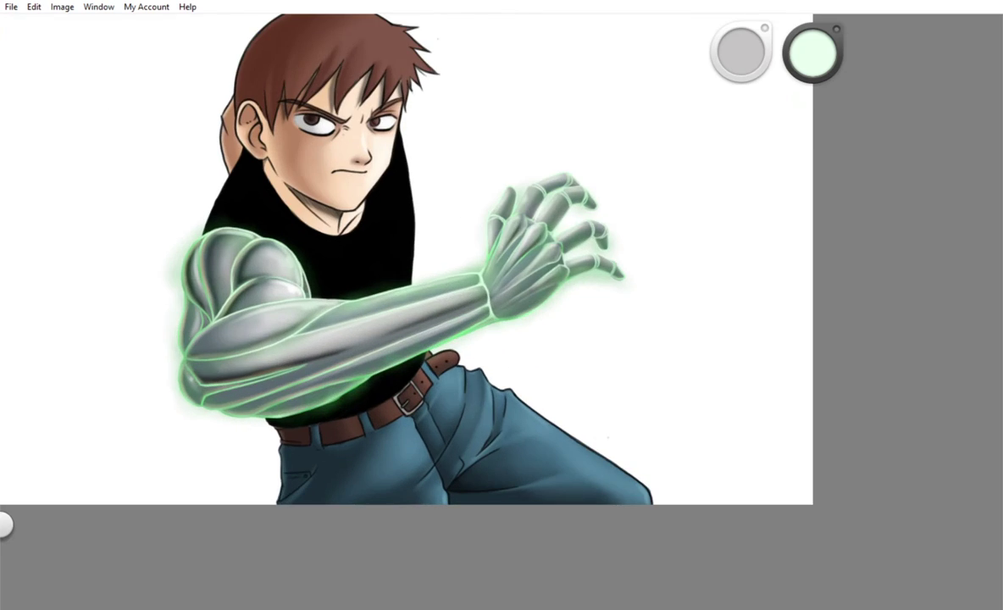
scroll(236, 313, "up", 2)
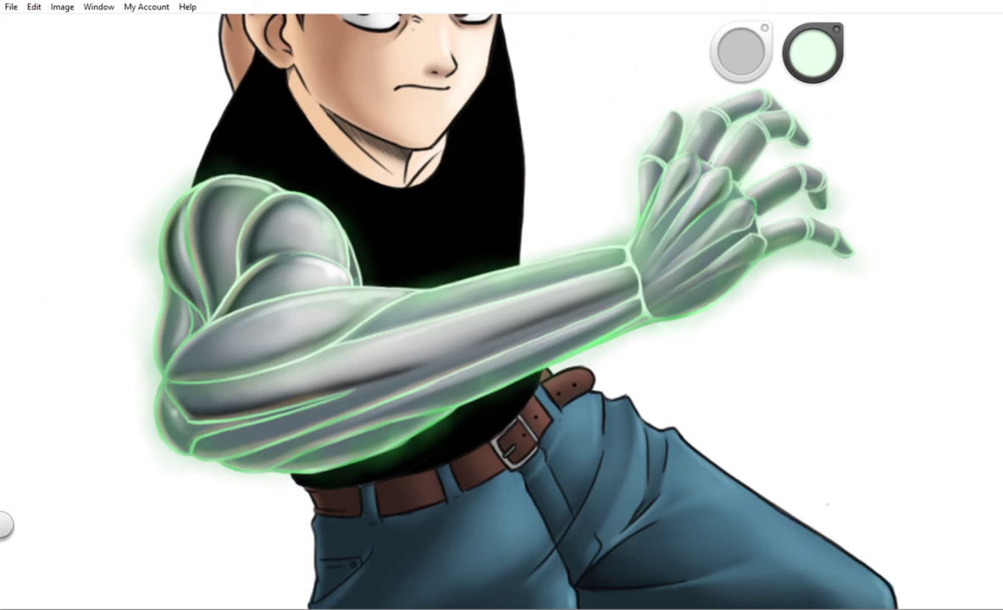
- Paint bright green reflected light on the jeans, belt, jaw, ear and hair edges facing the mechanical arm
scroll(501, 305, "up", 1)
left_click_drag(741, 53, 752, 60)
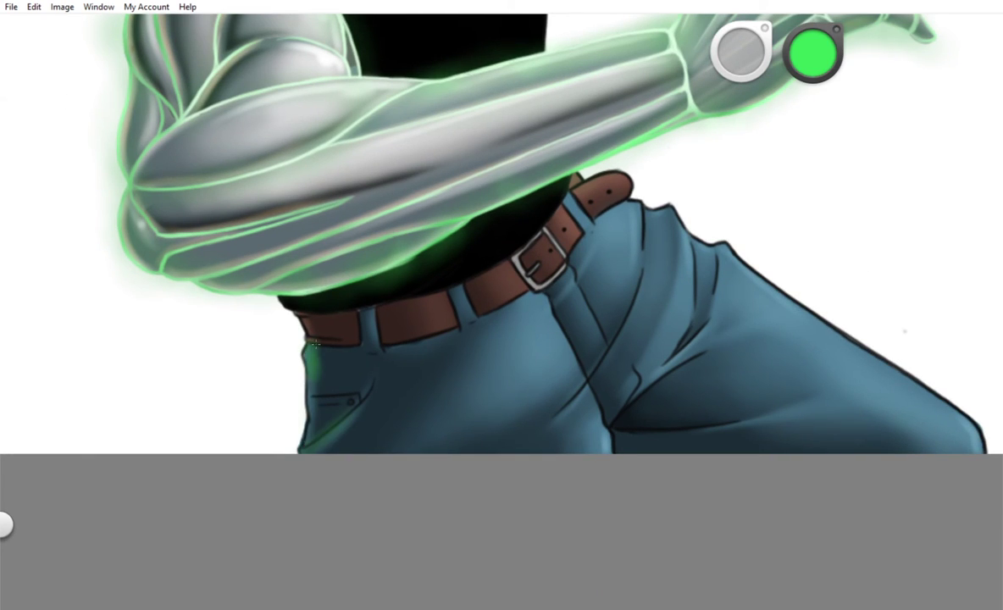
scroll(291, 249, "down", 2)
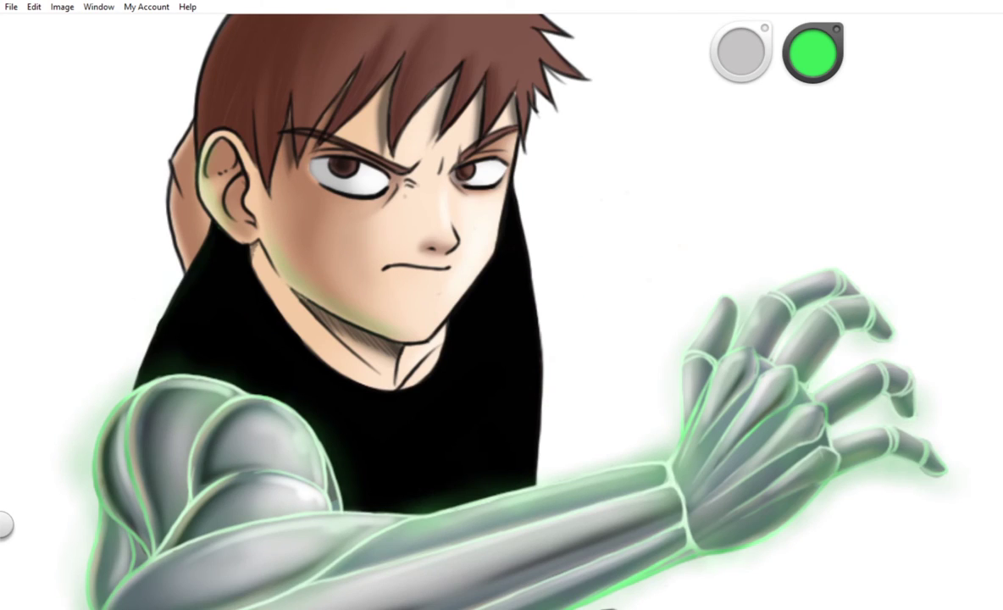
scroll(501, 305, "down", 1)
scroll(502, 305, "down", 5)
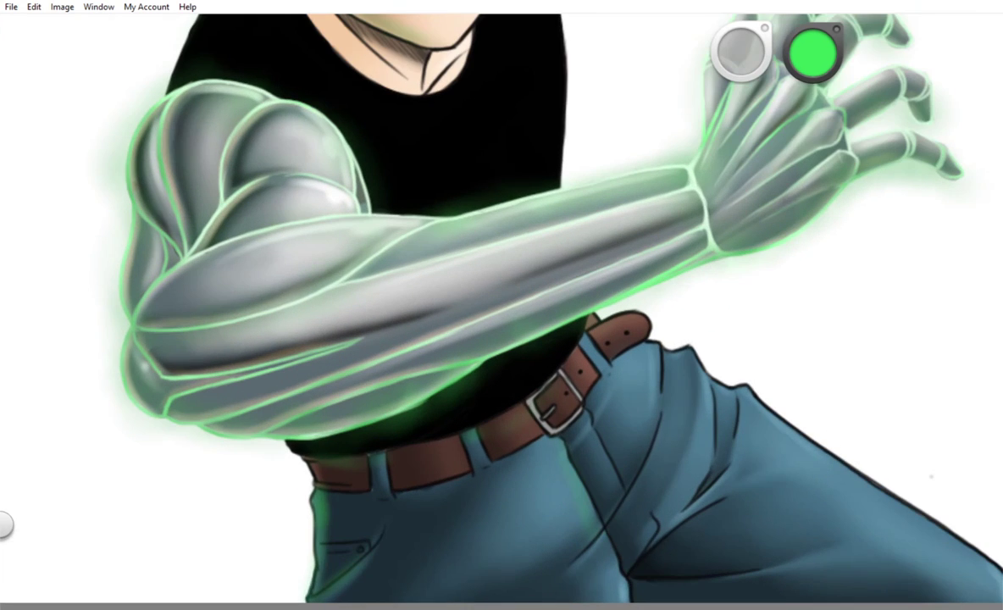
scroll(502, 305, "up", 1)
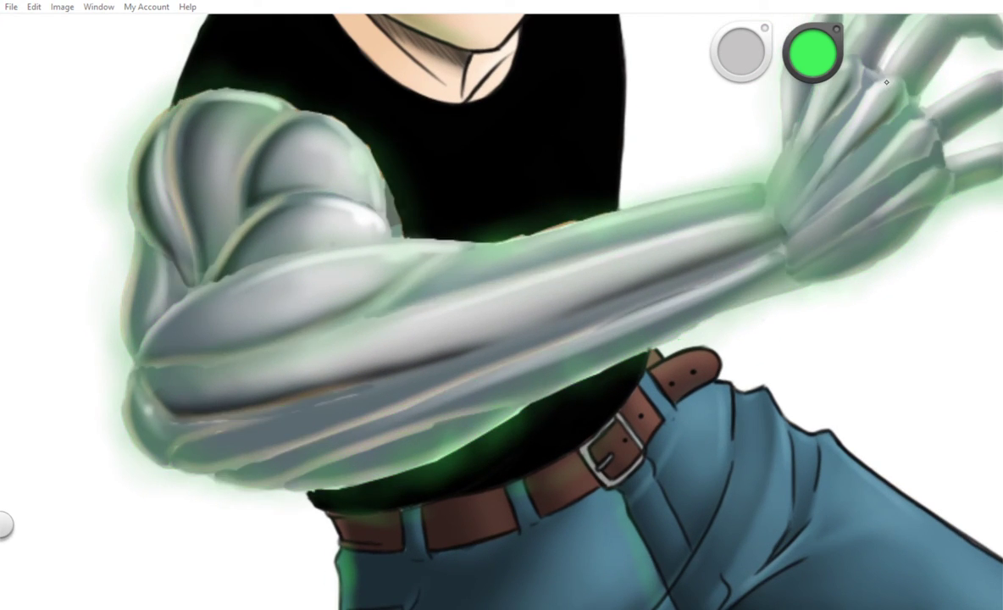
- Try white line art on the mechanical arm together with a darker green glow
scroll(501, 305, "down", 10)
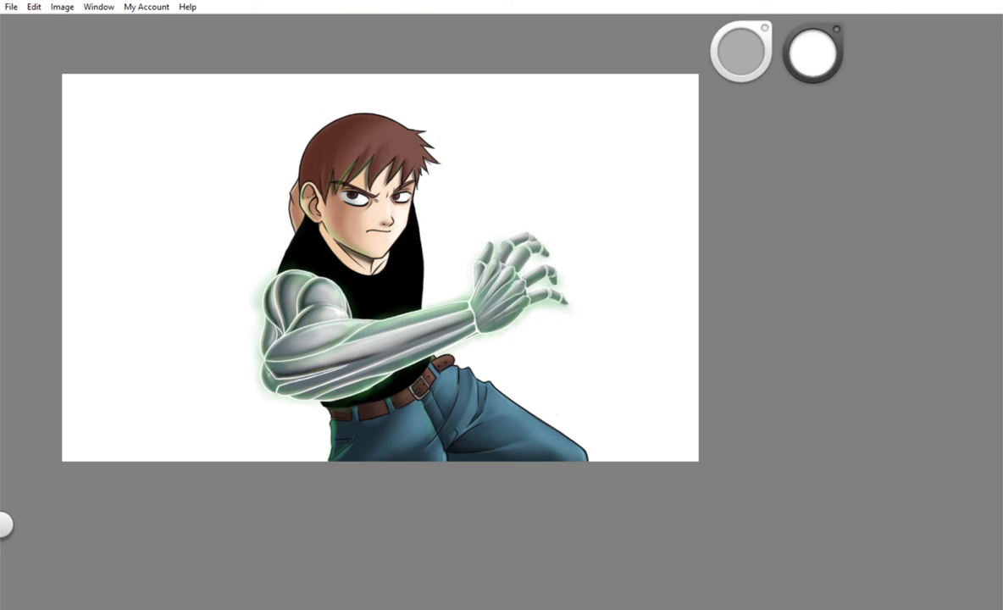
scroll(502, 305, "up", 10)
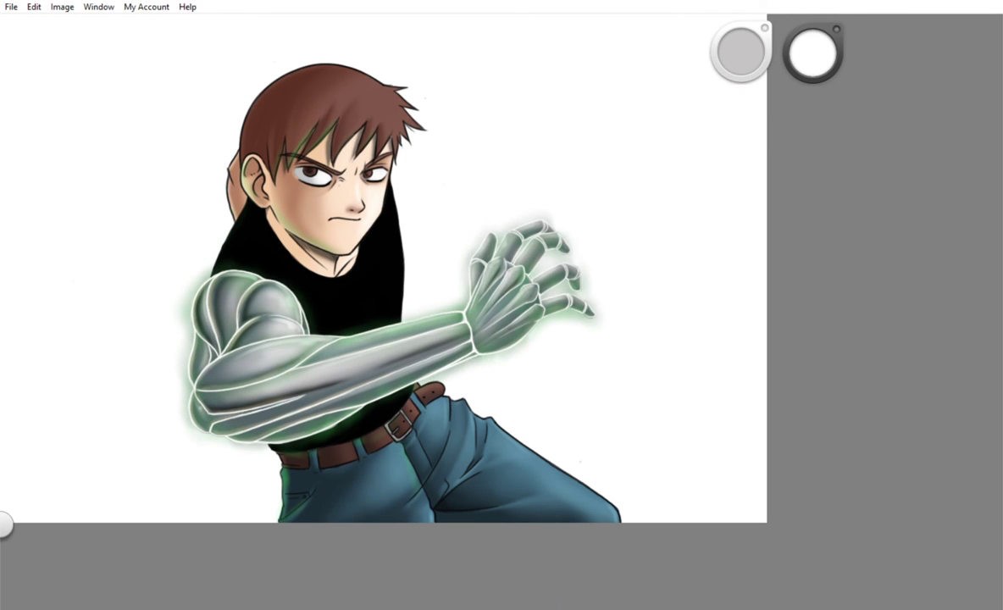
scroll(381, 254, "down", 1)
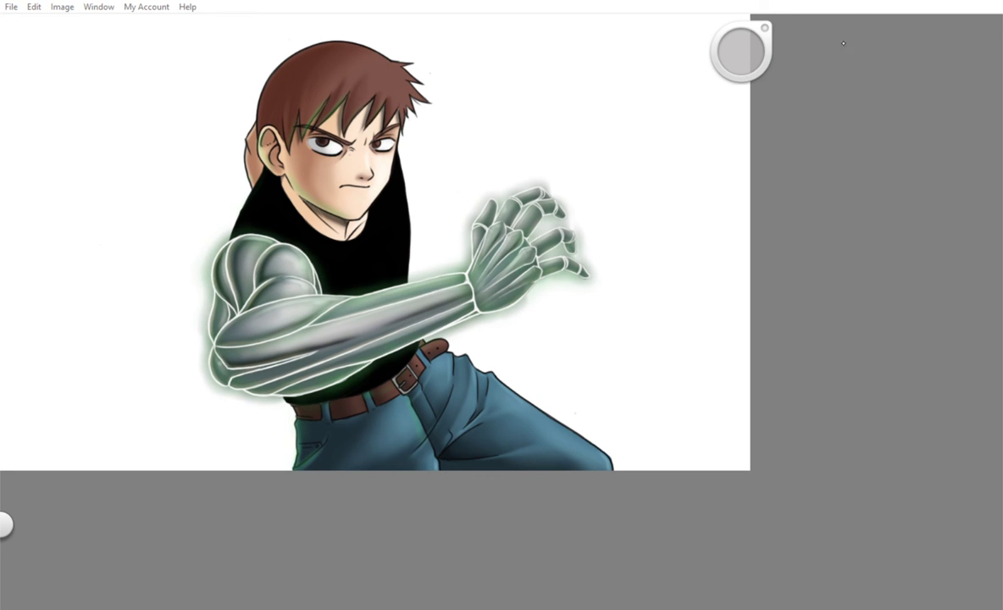
scroll(619, 288, "down", 2)
scroll(618, 288, "up", 3)
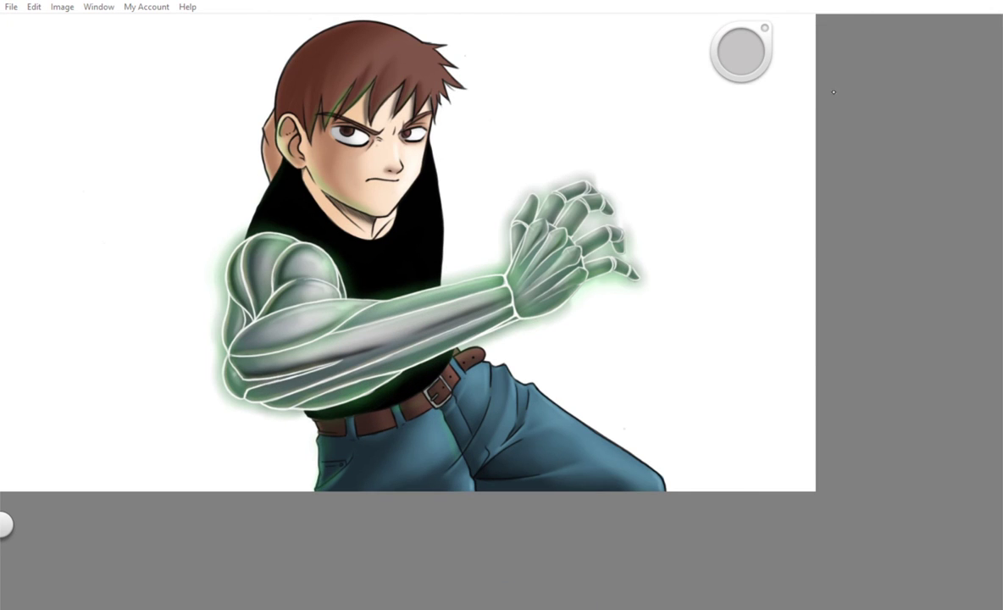
- Try black line art on the mechanical arm, comparing it with the green glow hidden and shown
scroll(897, 165, "up", 3)
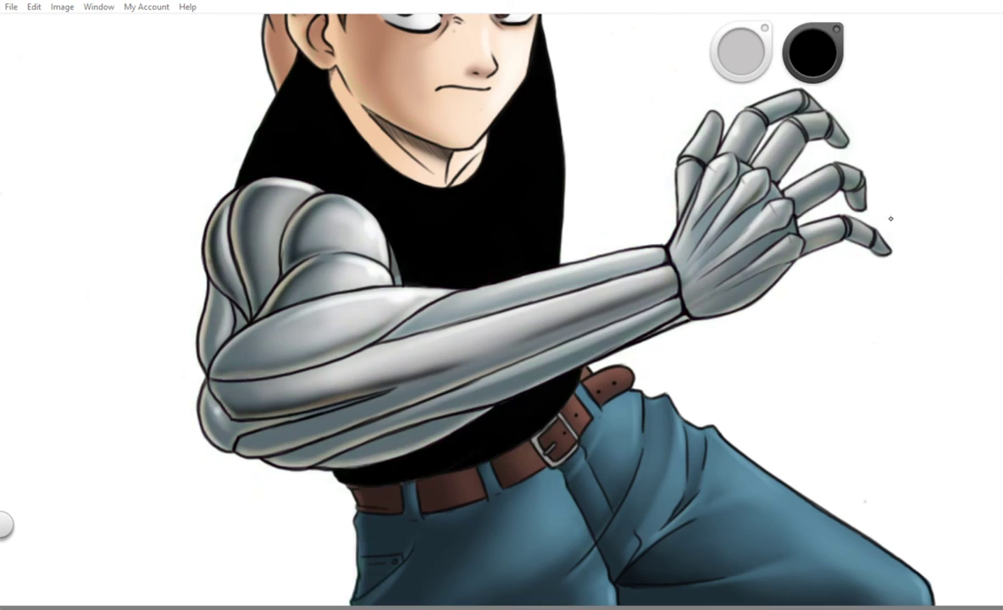
scroll(896, 165, "up", 2)
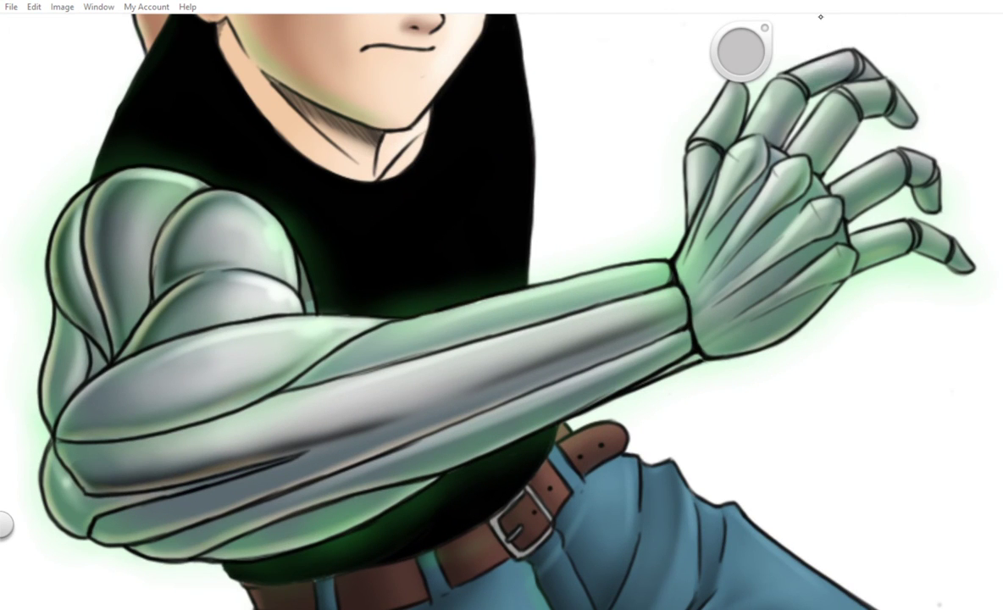
scroll(642, 379, "down", 5)
key("ctrl+z")
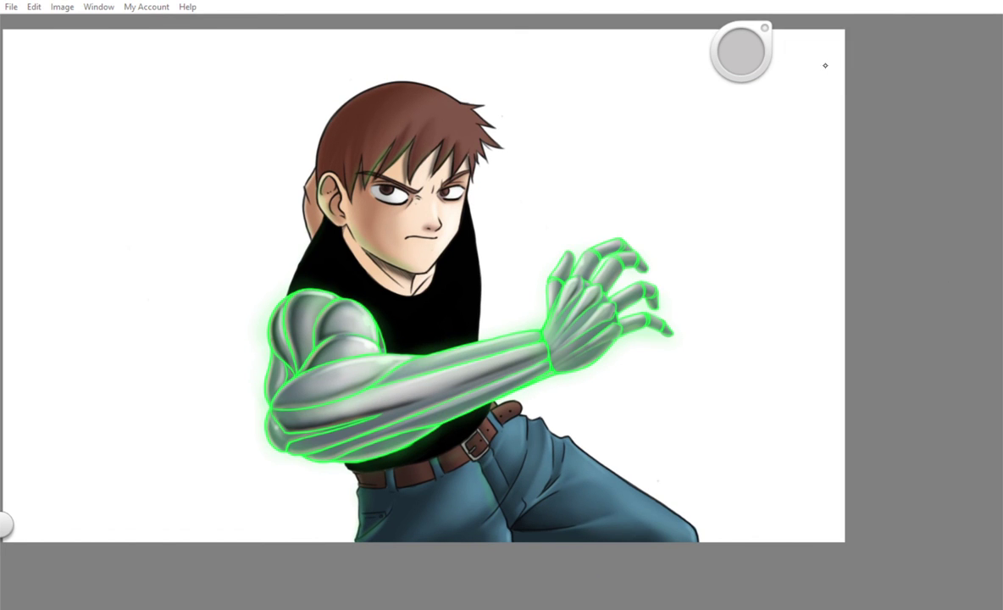
- Try saturated bright green line art on the mechanical arm
left_click_drag(815, 56, 824, 66)
scroll(237, 390, "up", 4)
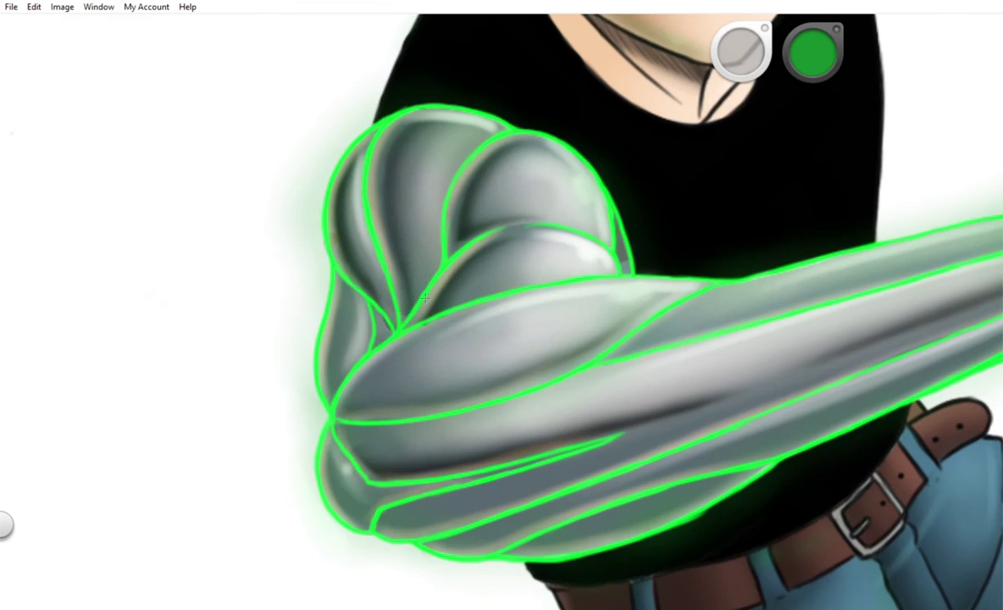
scroll(274, 395, "down", 4)
left_click_drag(814, 53, 815, 59)
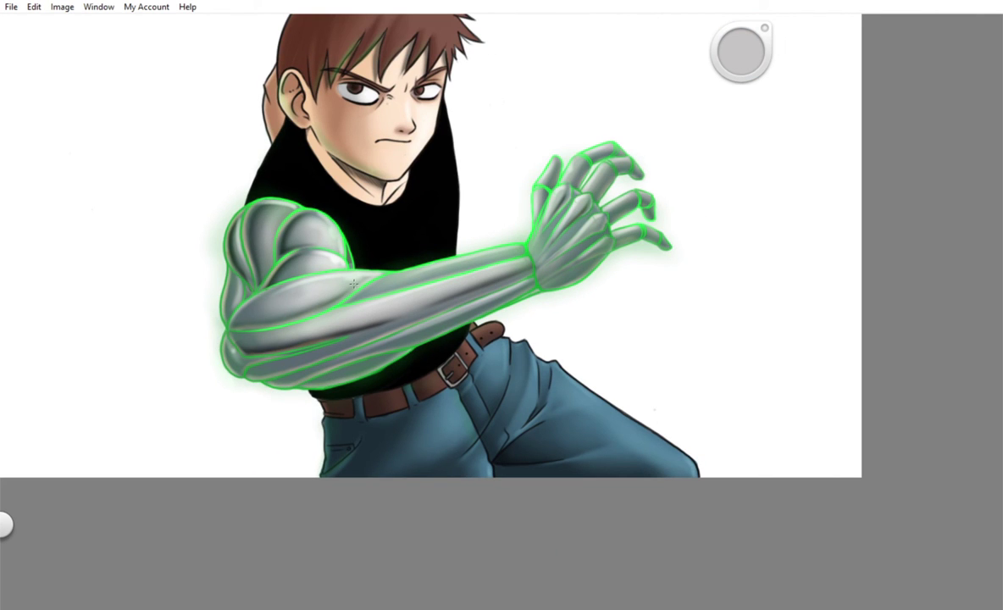
scroll(274, 395, "down", 2)
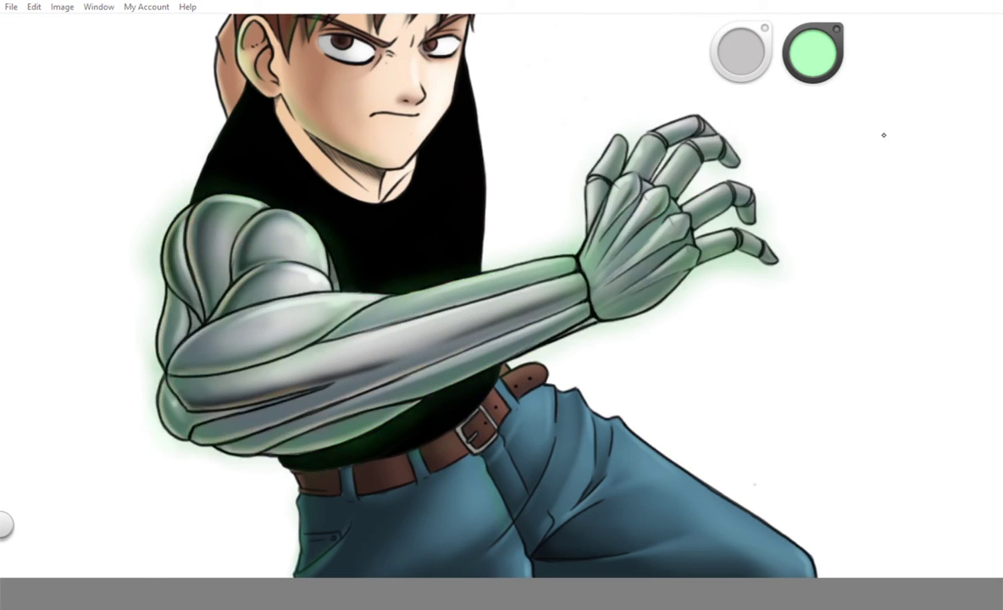
- Recolour the mechanical arm's line art dark green and deepen the green glow around it
scroll(501, 305, "up", 5)
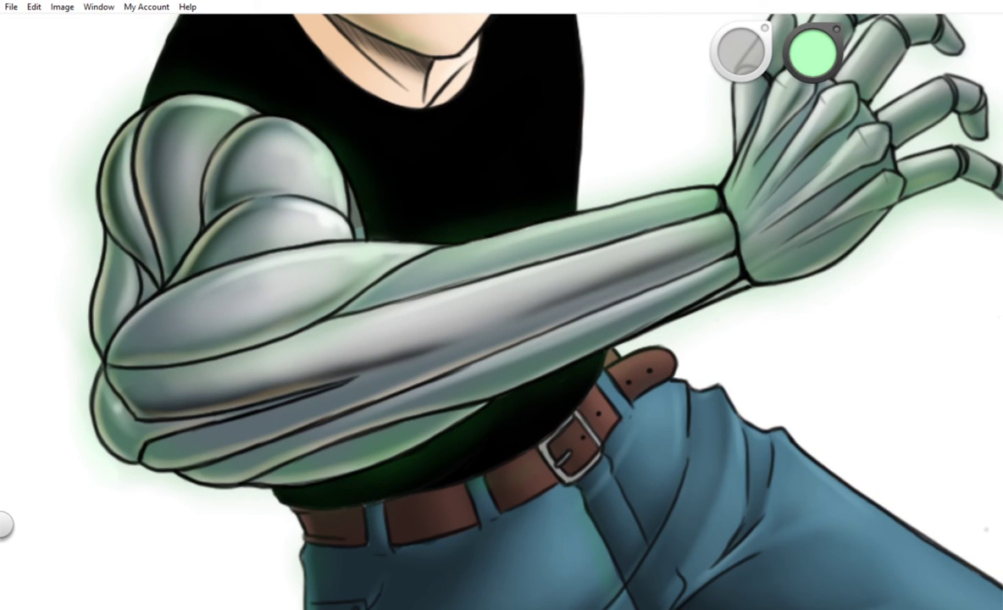
left_click(861, 135)
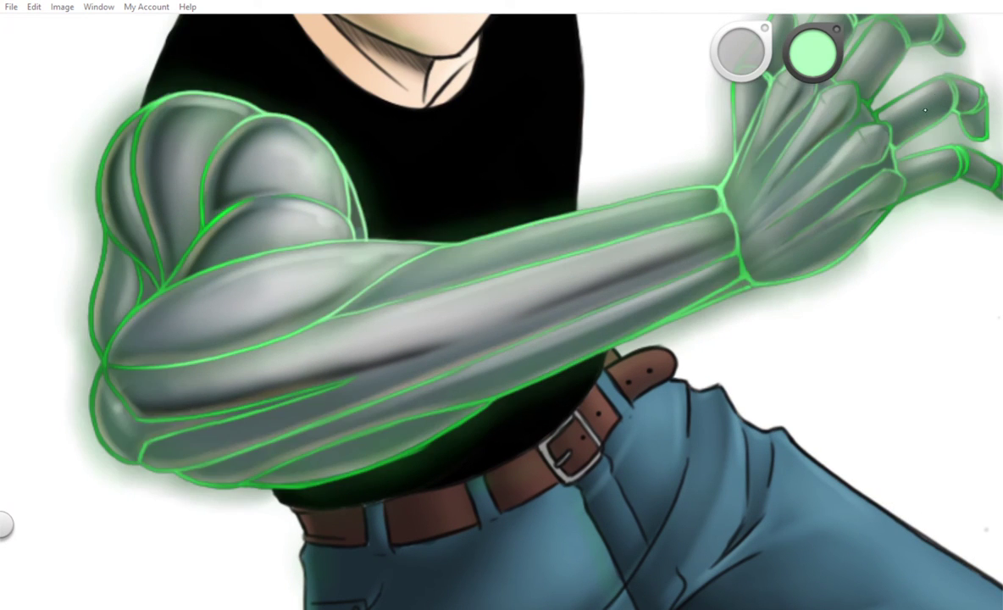
scroll(962, 61, "down", 5)
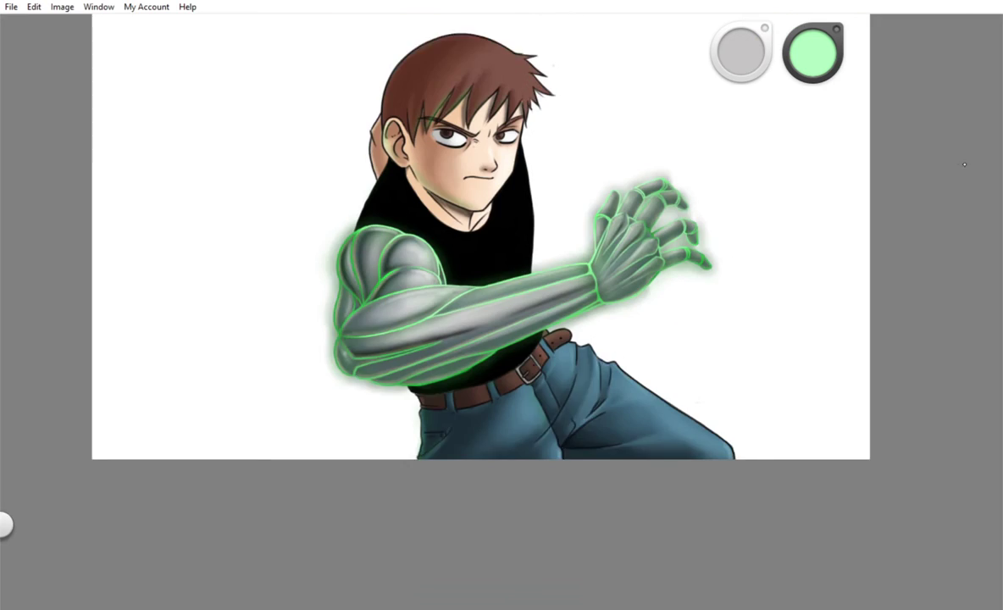
scroll(976, 95, "up", 2)
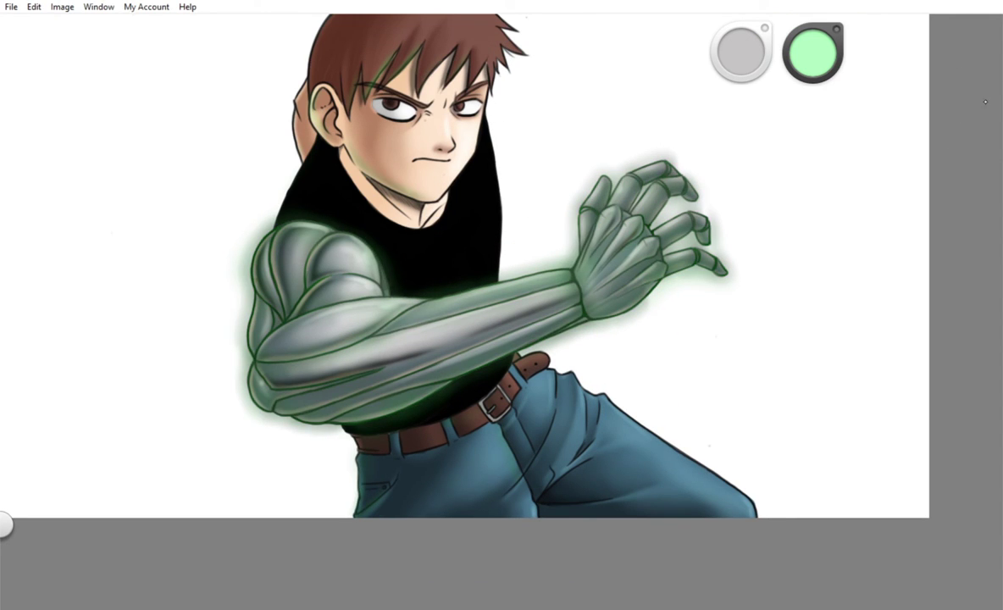
- Paint thin white lightning bolts between the mechanical fingers and along the forearm, shoulder and elbow
scroll(296, 261, "up", 10)
scroll(94, 24, "down", 4)
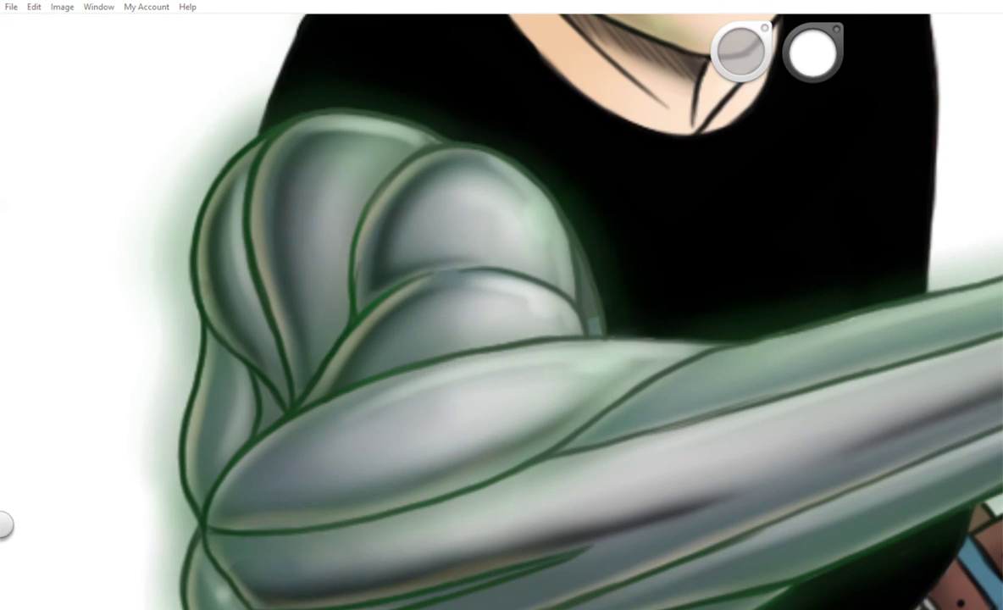
scroll(261, 228, "down", 4)
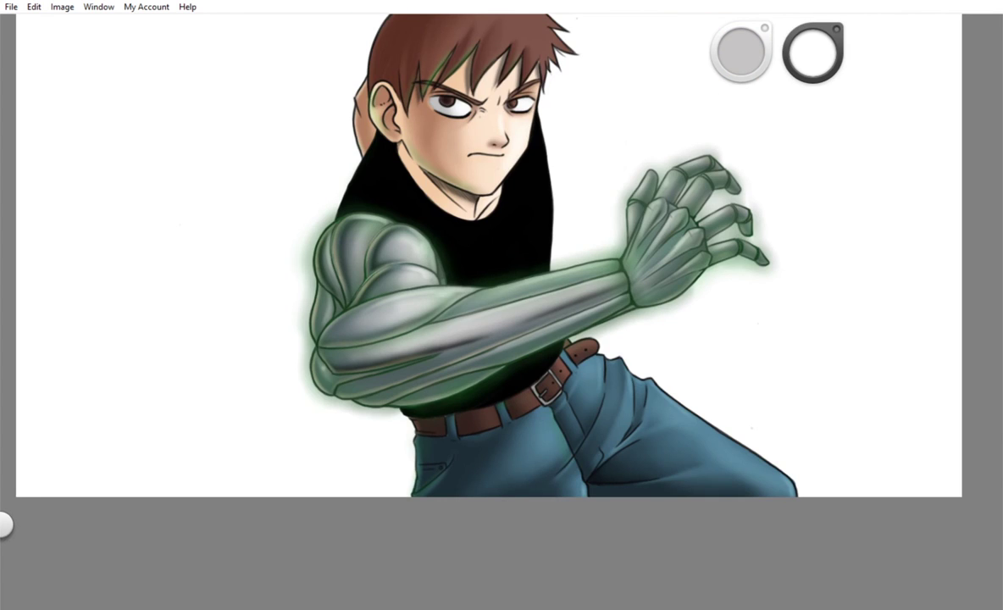
scroll(872, 213, "up", 5)
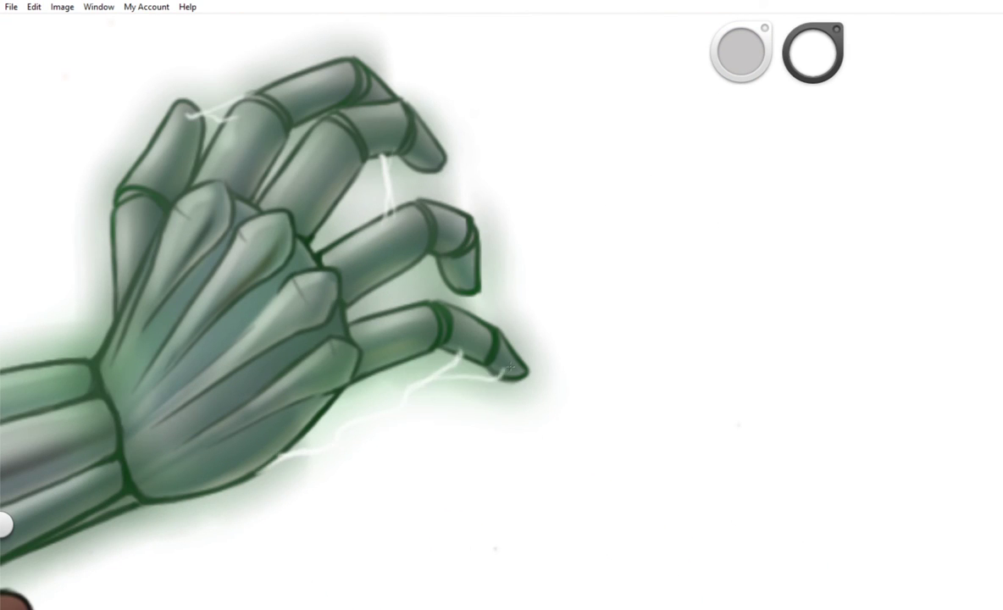
scroll(510, 367, "down", 3)
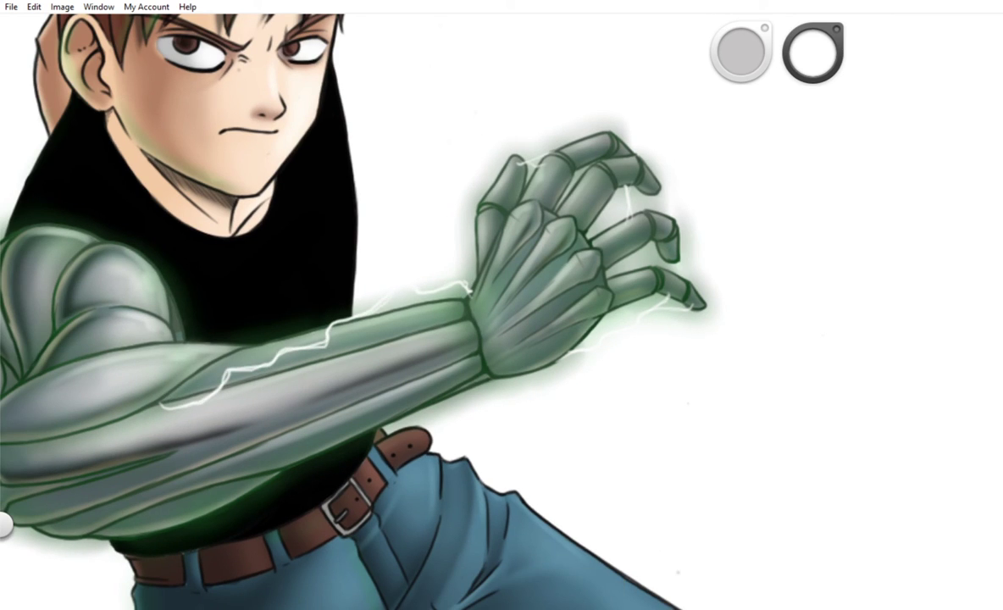
scroll(301, 345, "down", 1)
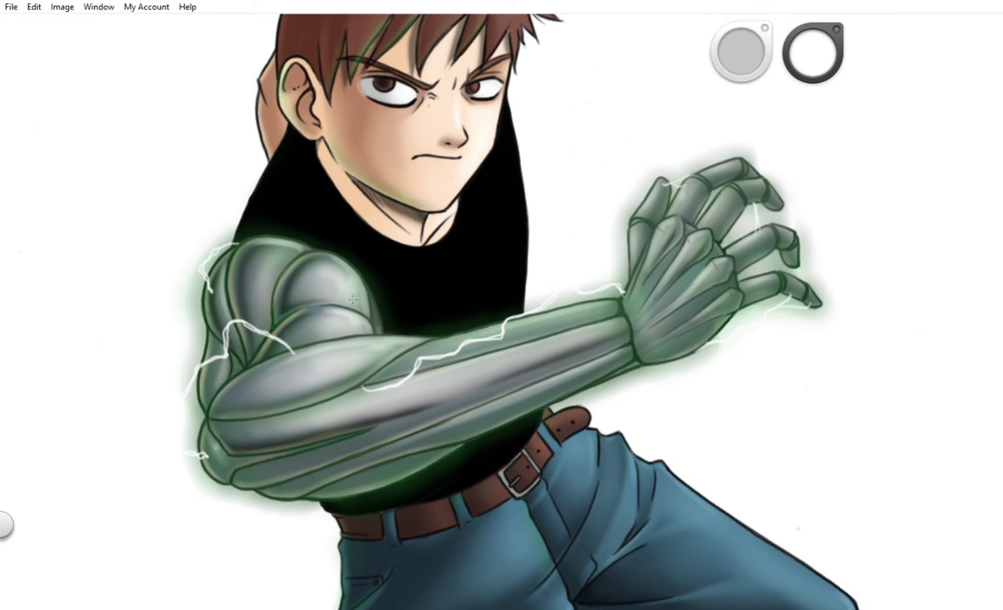
- Airbrush a bright green glow around the lightning on the mechanical arm's shoulder, elbow and lower forearm
left_click(844, 46)
mouse_move(212, 237)
left_mouse_down()
mouse_move(161, 398)
mouse_move(279, 446)
left_mouse_up()
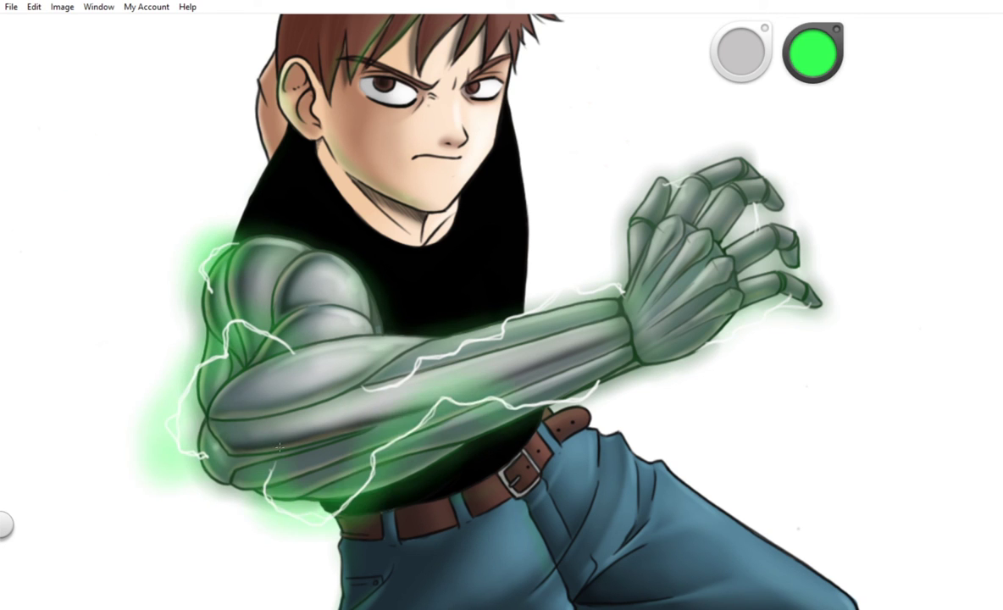
scroll(279, 446, "down", 3)
scroll(279, 447, "up", 1)
scroll(322, 378, "down", 2)
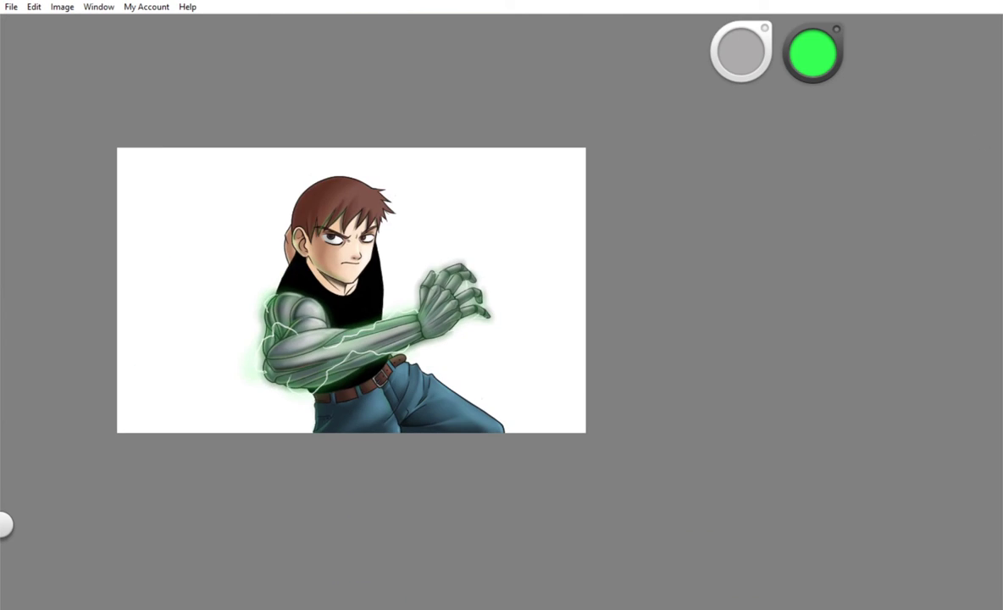
- Fill the background with a radial gradient from pale blue behind the fighter to deeper blue at the edges
scroll(475, 254, "up", 3)
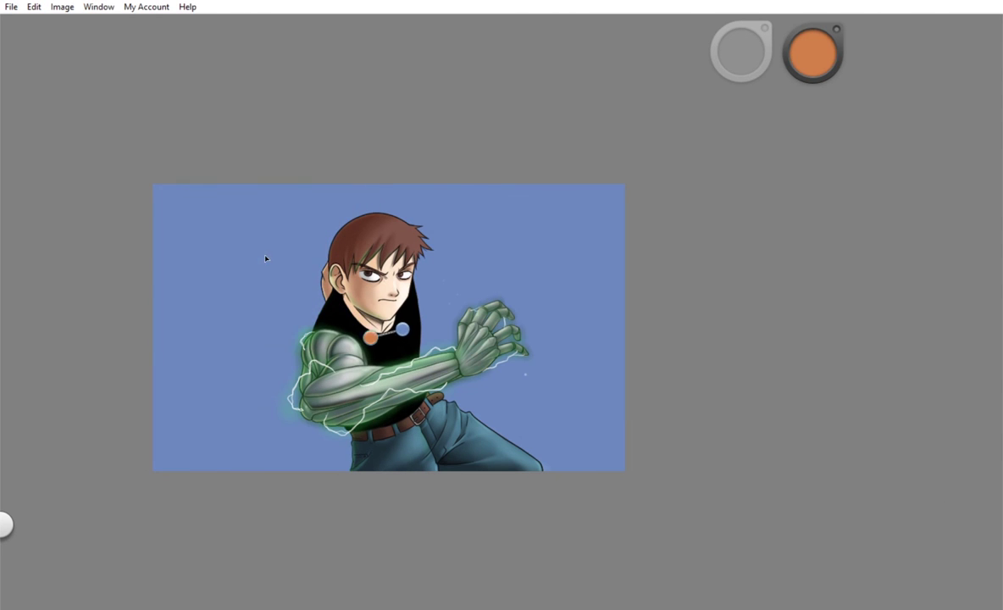
left_click_drag(262, 258, 385, 322)
mouse_move(813, 53)
left_mouse_down()
mouse_move(814, 72)
mouse_move(814, 53)
left_mouse_up()
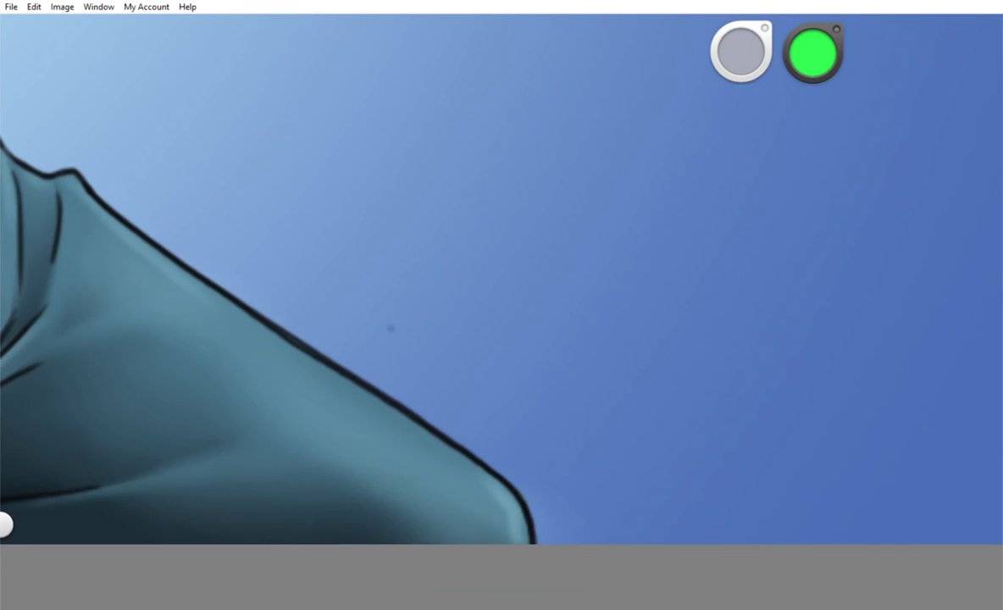
left_click_drag(415, 274, 377, 332)
key("ctrl+z")
key("ctrl+shift+z")
key("ctrl+z")
- Sign the artwork by hand in red beside the bent trouser leg, with a long sweeping curve around the signature
left_click_drag(409, 287, 373, 288)
left_click_drag(392, 327, 445, 218)
left_click_drag(458, 174, 445, 424)
left_click_drag(506, 193, 462, 315)
left_click_drag(430, 343, 579, 196)
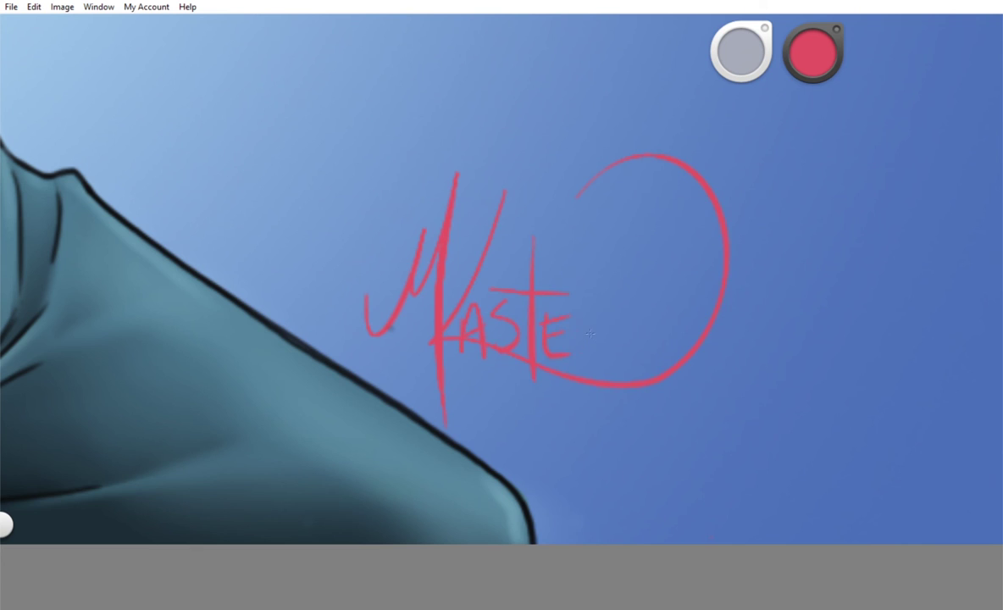
left_click_drag(612, 284, 634, 289)
scroll(528, 294, "down", 5)
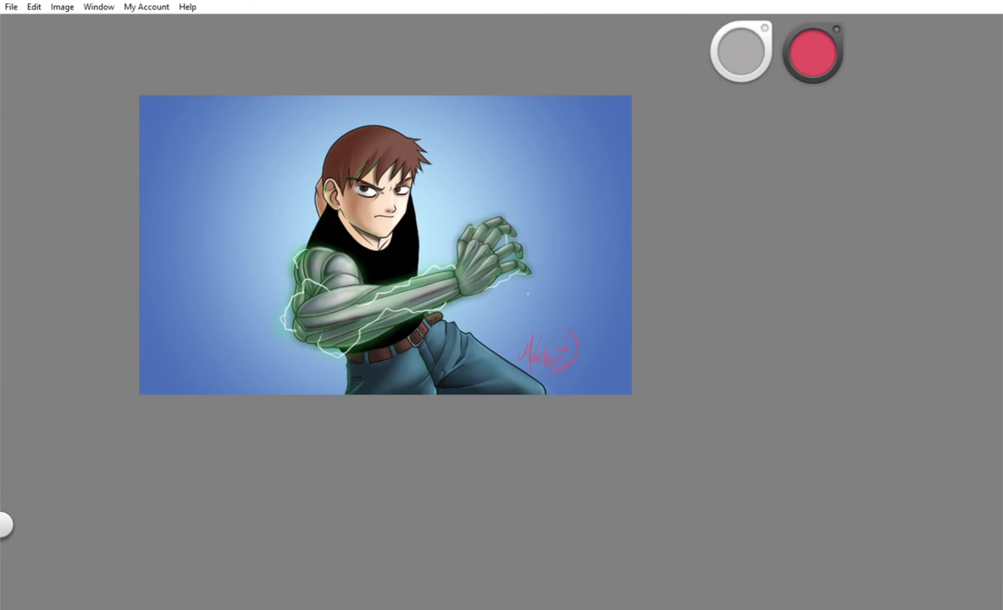